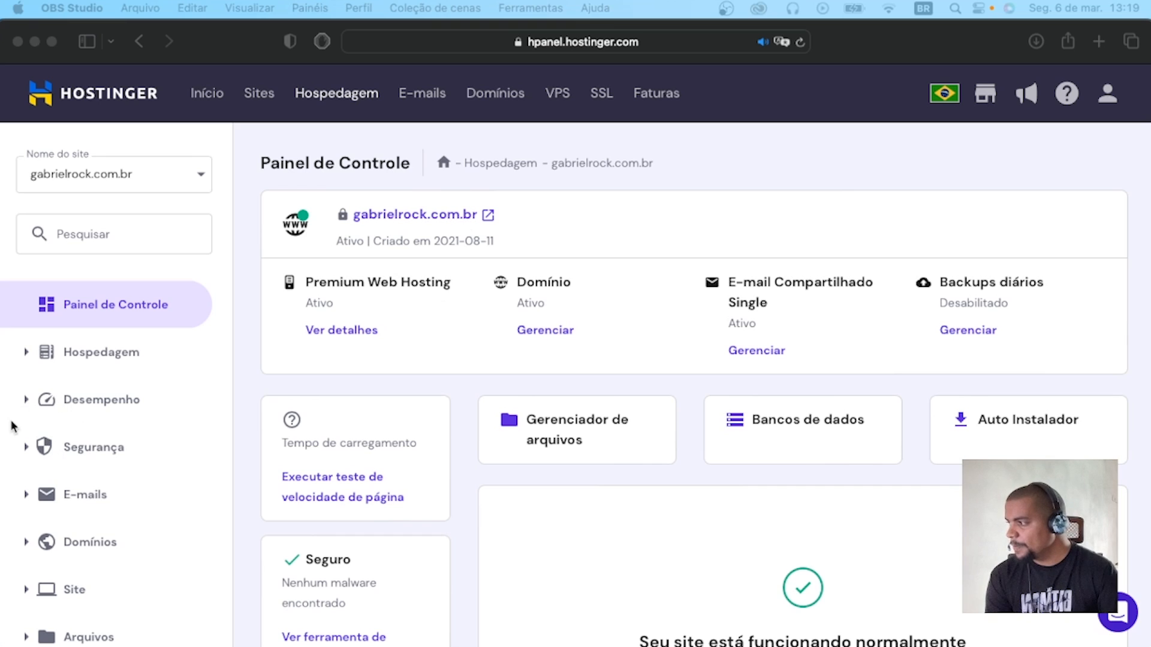
Open the site's WordPress management page and check the list of domains, keeping the main domain selected.
{"action": "left_click", "coordinate": [26, 597]}
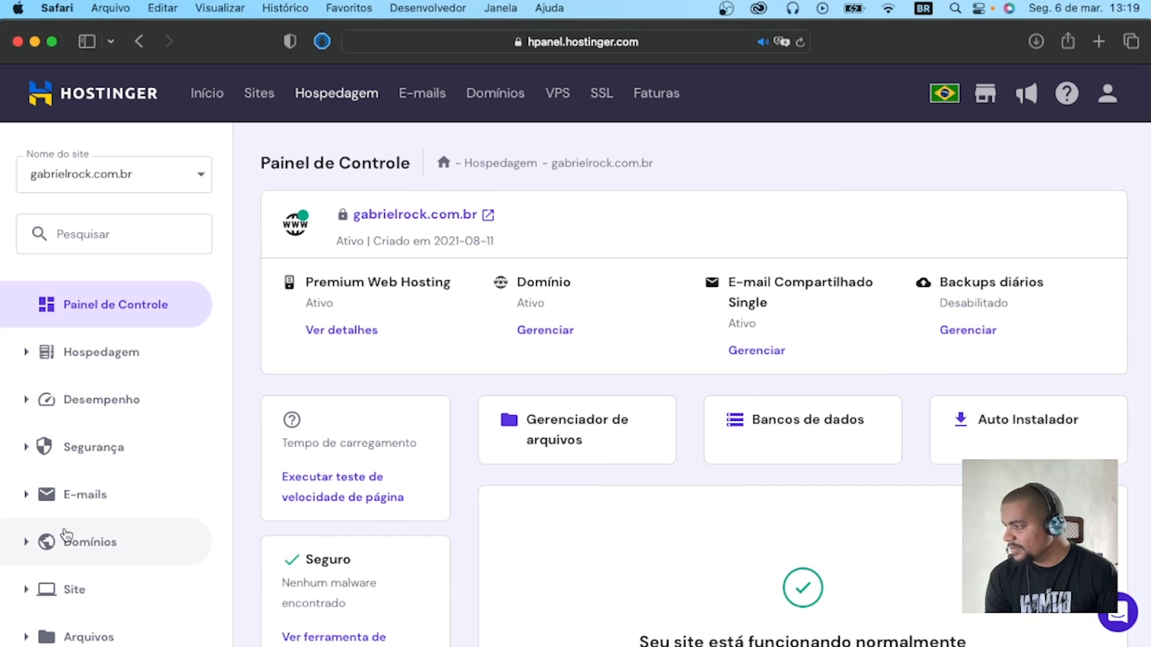
{"action": "scroll", "coordinate": [48, 518], "scroll_direction": "down", "scroll_amount": 3}
{"action": "left_click", "coordinate": [25, 495]}
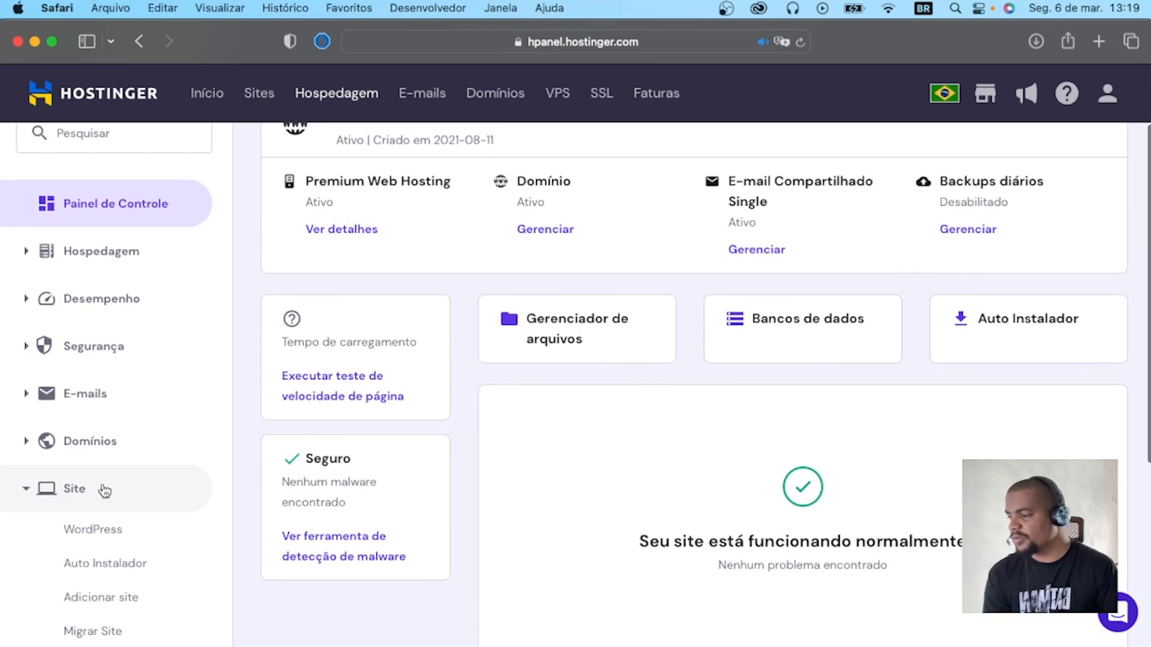
{"action": "scroll", "coordinate": [107, 485], "scroll_direction": "down", "scroll_amount": 1}
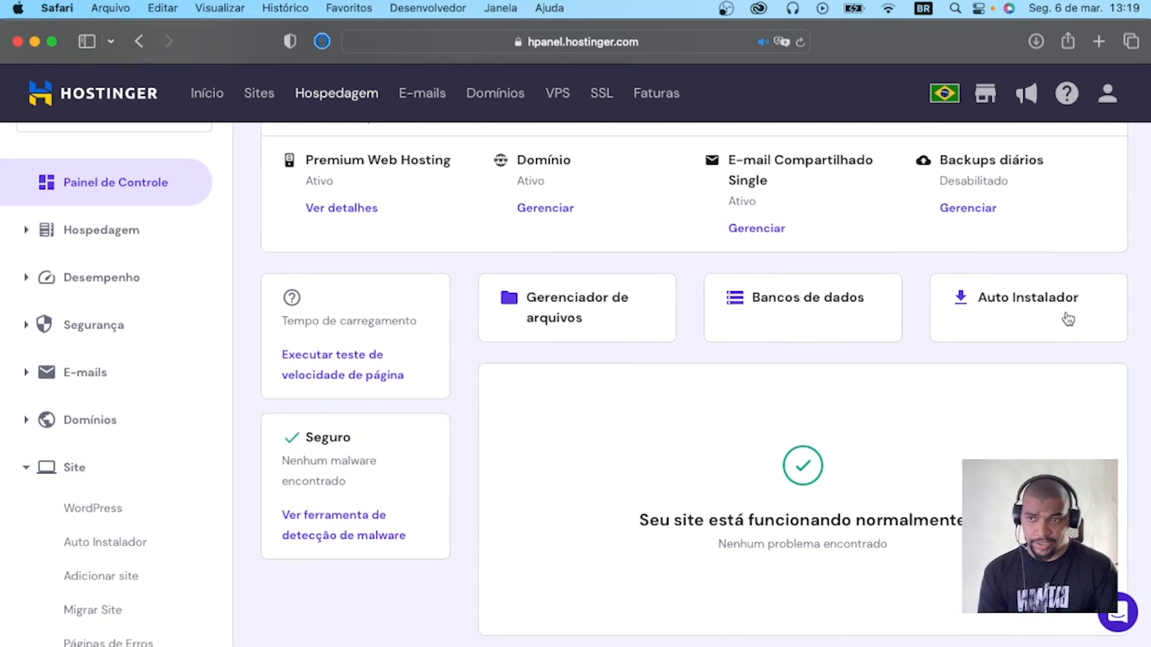
{"action": "left_click", "coordinate": [99, 509]}
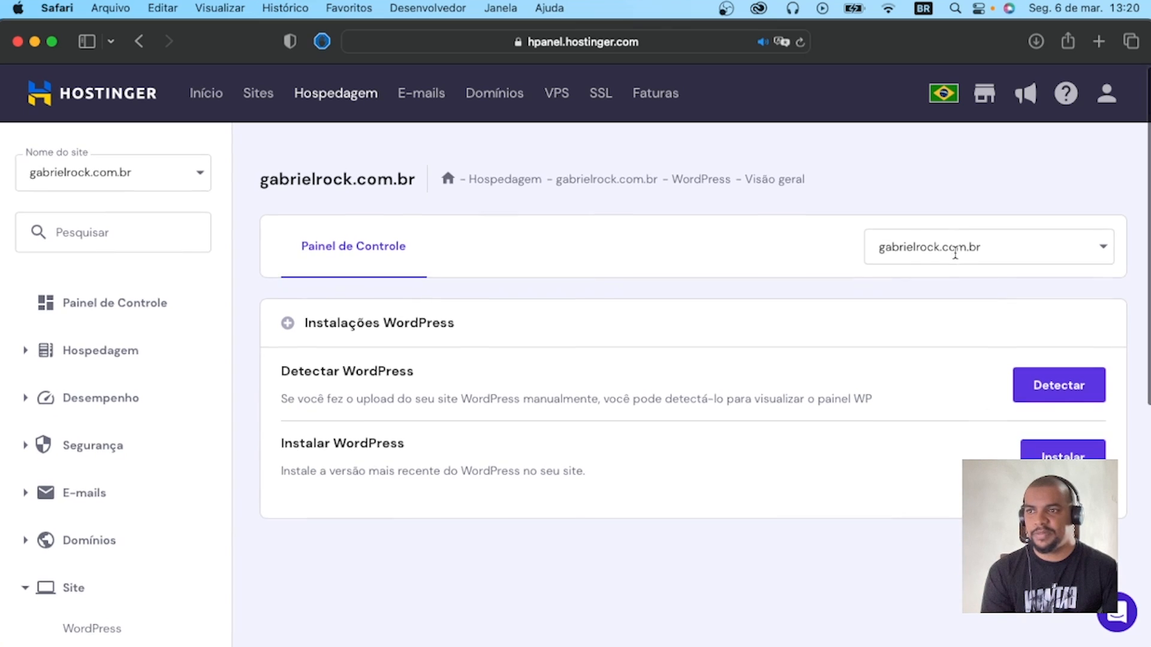
{"action": "left_click", "coordinate": [1107, 250]}
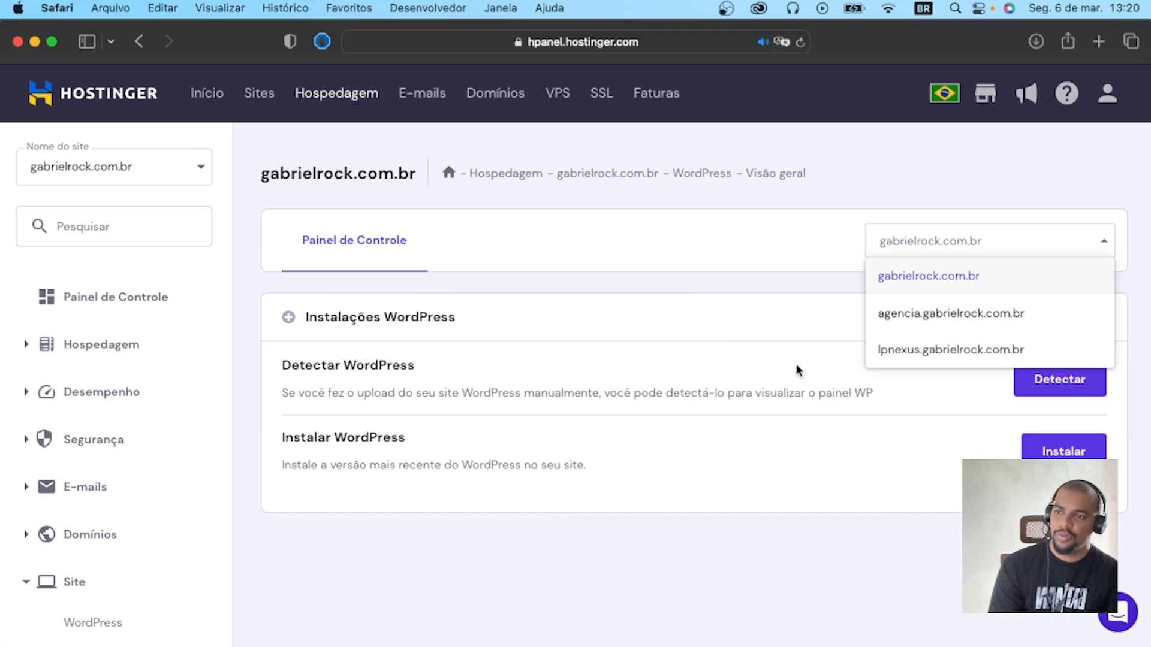
{"action": "left_click", "coordinate": [714, 316]}
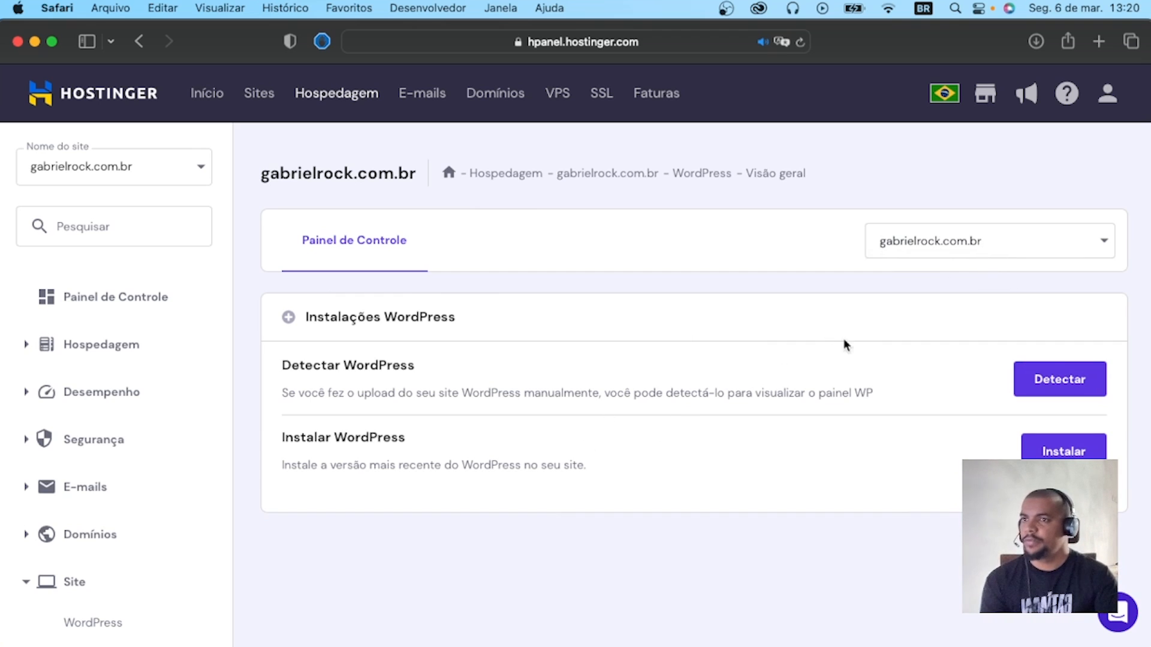
Start a new WordPress installation on the main domain and enter the owner's name as the site title.
{"action": "left_click", "coordinate": [1043, 453]}
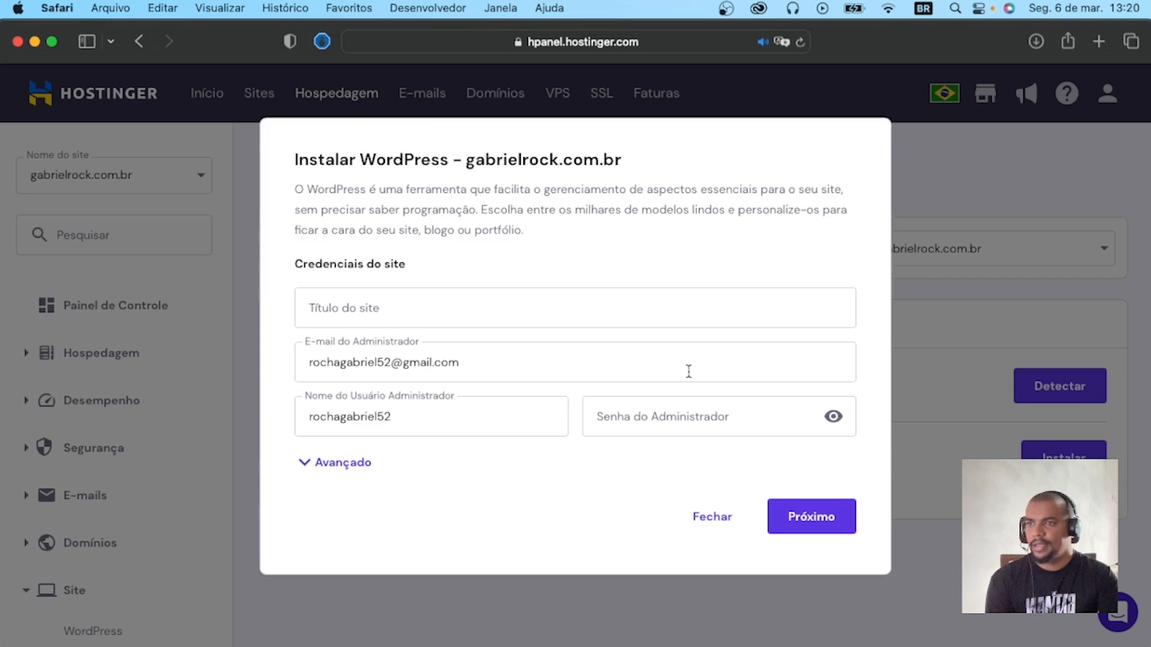
{"action": "left_click", "coordinate": [414, 308]}
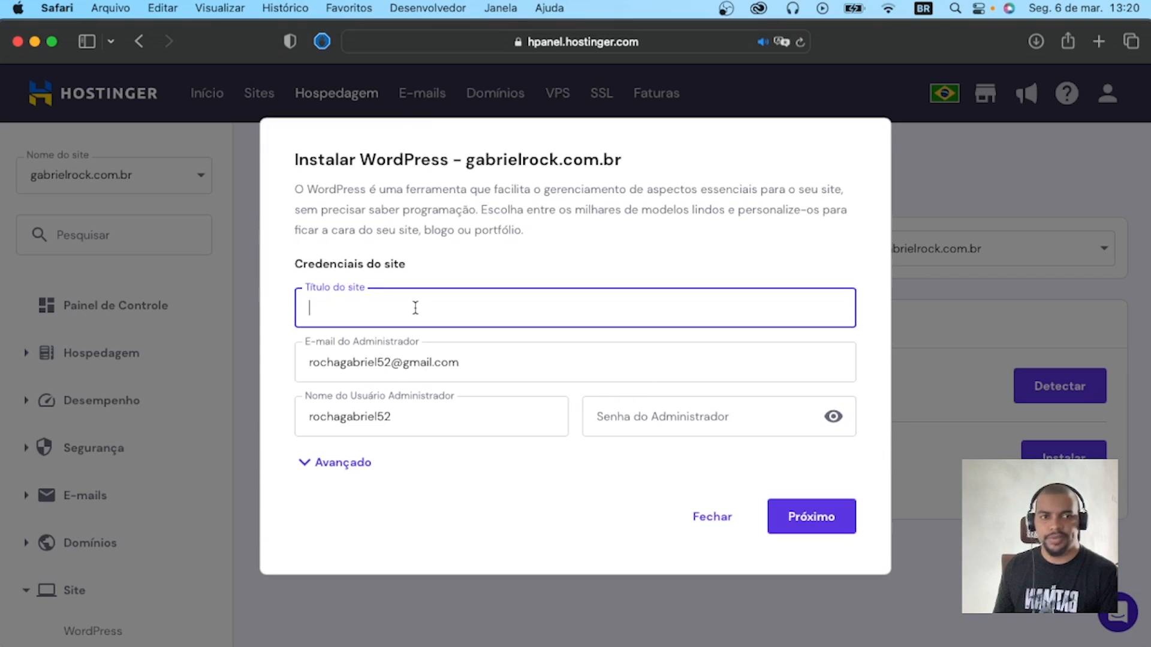
{"action": "type", "text": "G"}
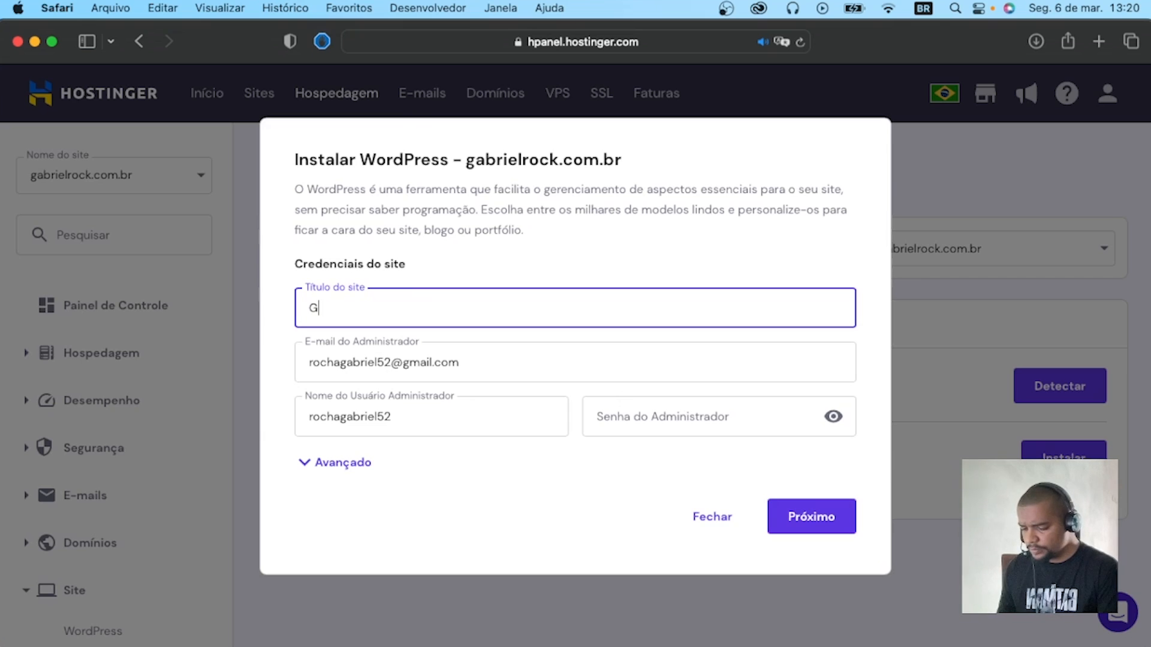
{"action": "type", "text": "abriel Roc"}
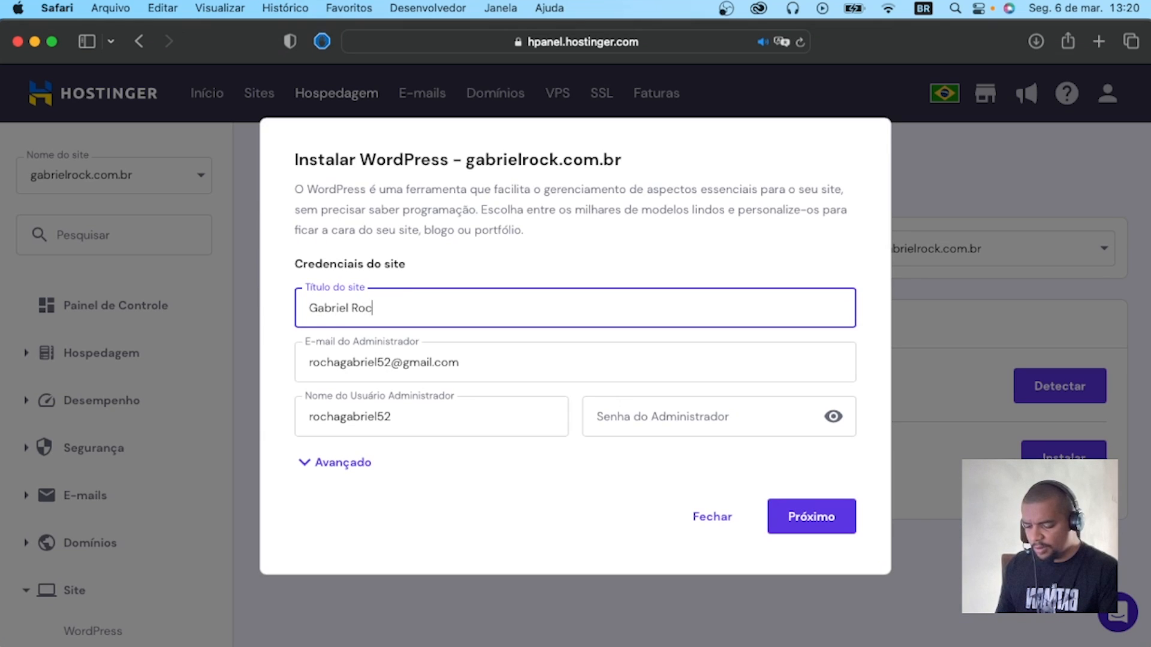
{"action": "type", "text": "k"}
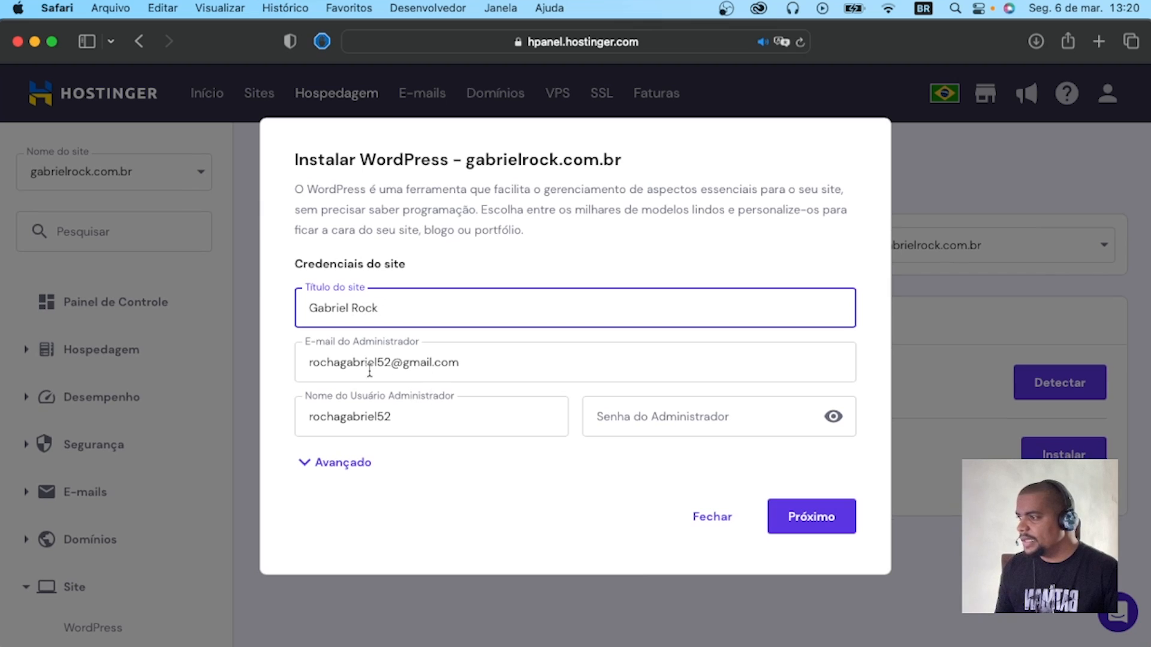
Enter the administrator password, expand the advanced installation options, and continue with their default path and database settings.
{"action": "left_click", "coordinate": [336, 467]}
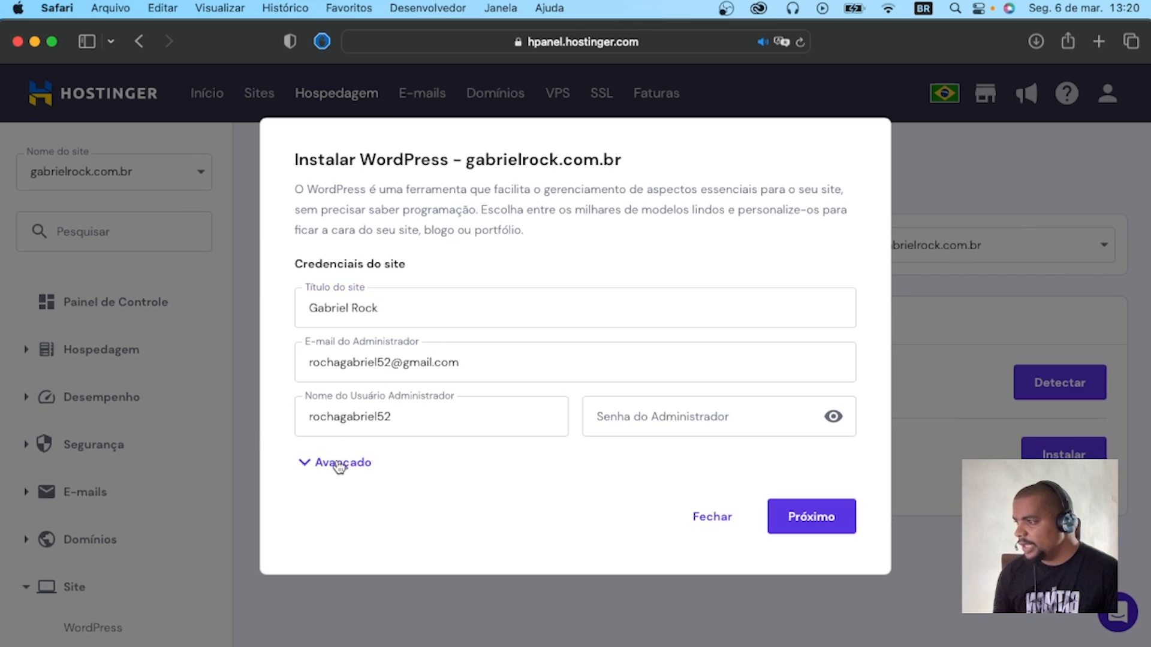
{"action": "left_click", "coordinate": [688, 419]}
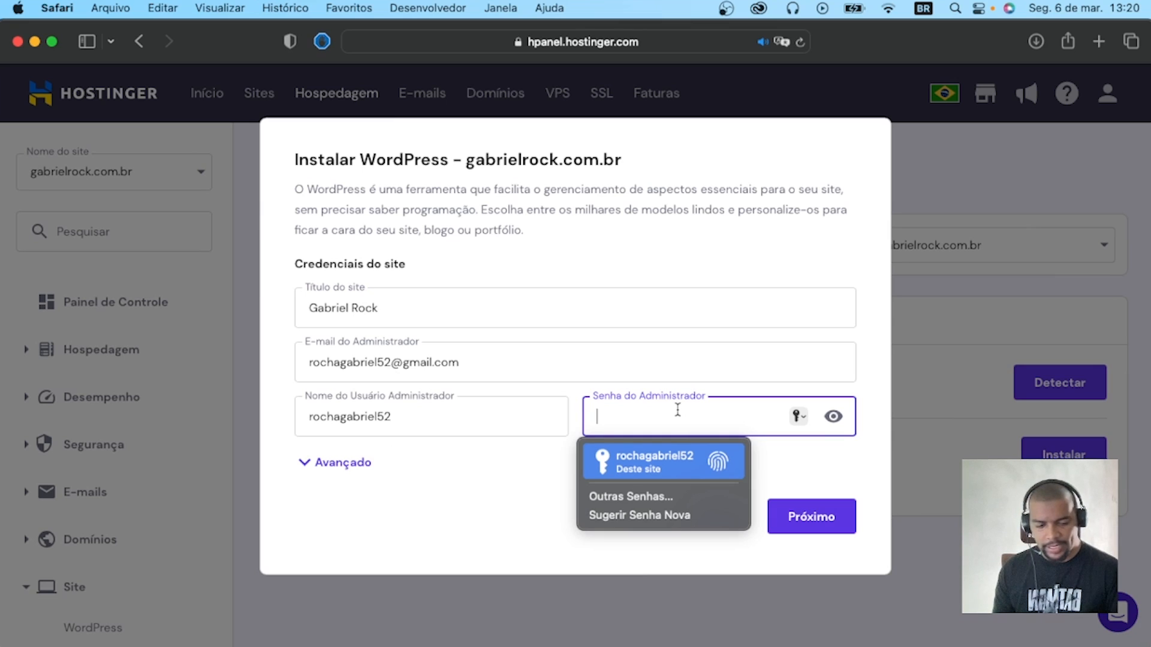
{"action": "type", "text": "r"}
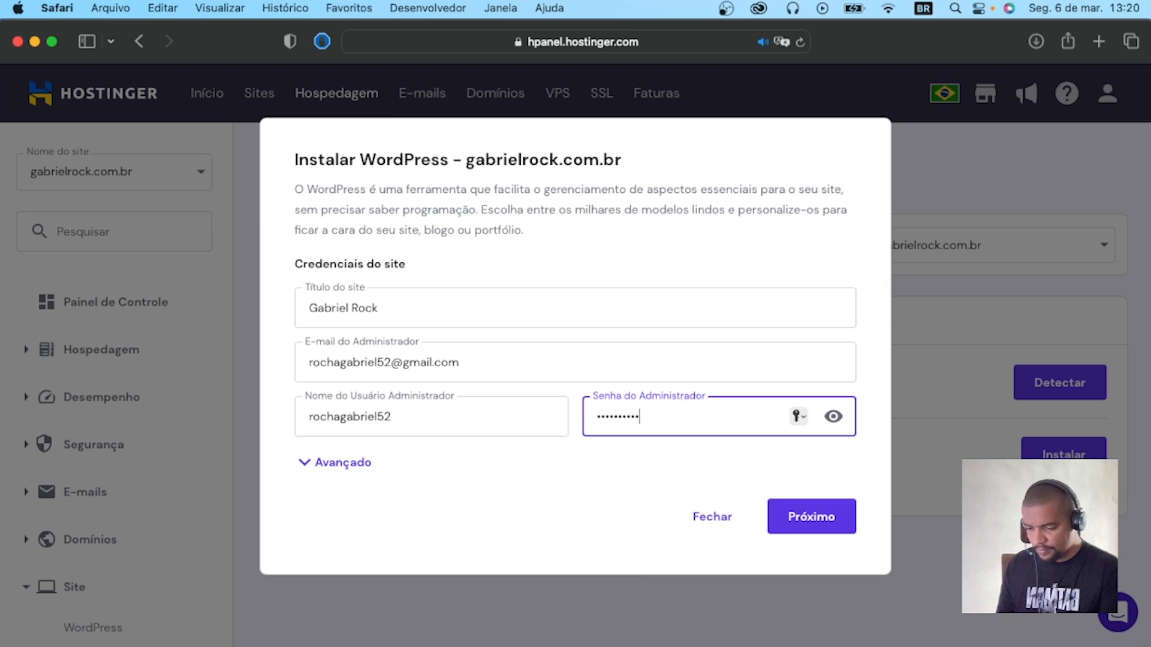
{"action": "left_click", "coordinate": [349, 465]}
{"action": "scroll", "coordinate": [427, 427], "scroll_direction": "down", "scroll_amount": 2}
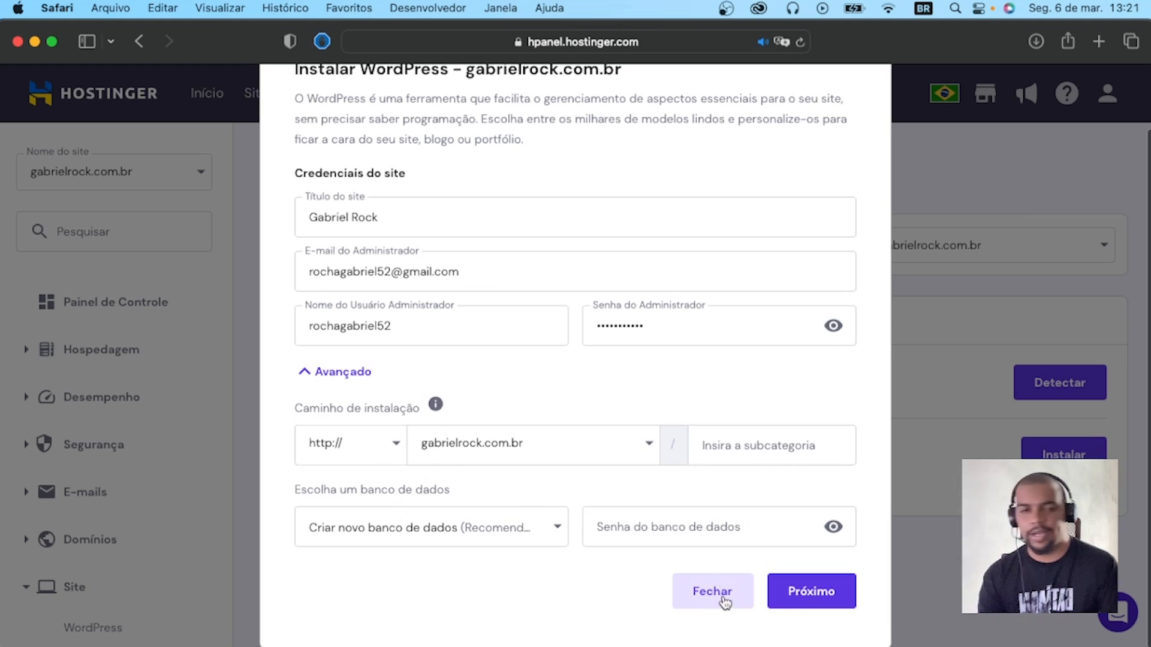
{"action": "left_click", "coordinate": [816, 593]}
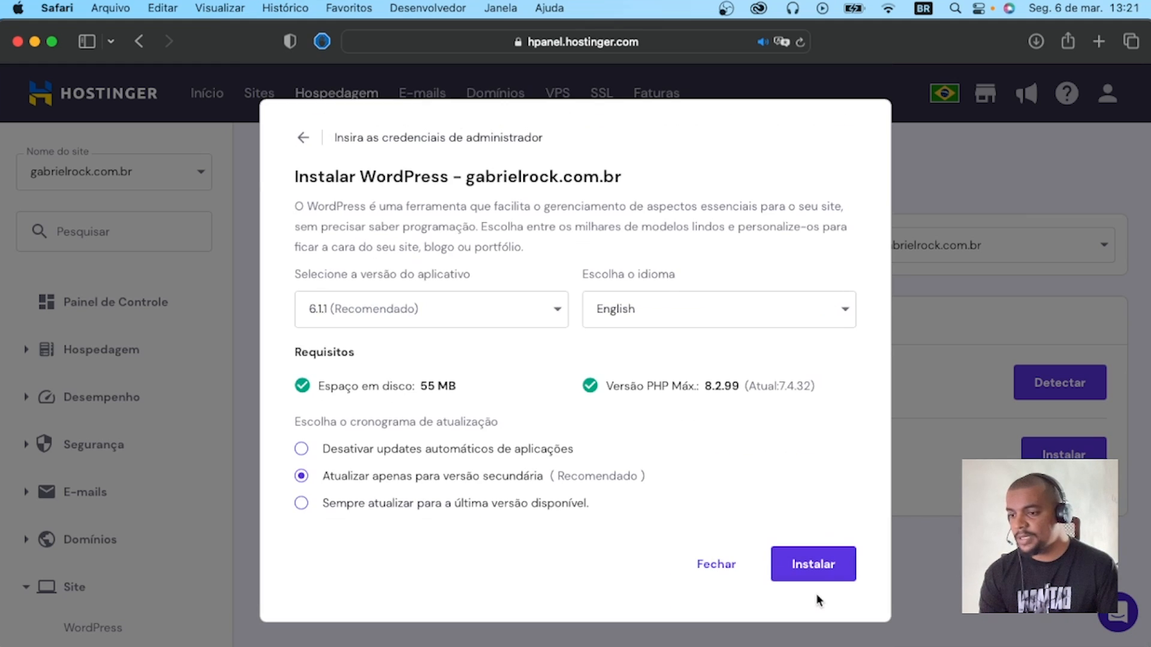
Set the language to Portuguese (Brazil) and install WordPress 6.1.1 without updating the browser's saved password.
{"action": "left_click", "coordinate": [650, 311]}
{"action": "scroll", "coordinate": [682, 473], "scroll_direction": "down", "scroll_amount": 1}
{"action": "scroll", "coordinate": [682, 472], "scroll_direction": "down", "scroll_amount": 10}
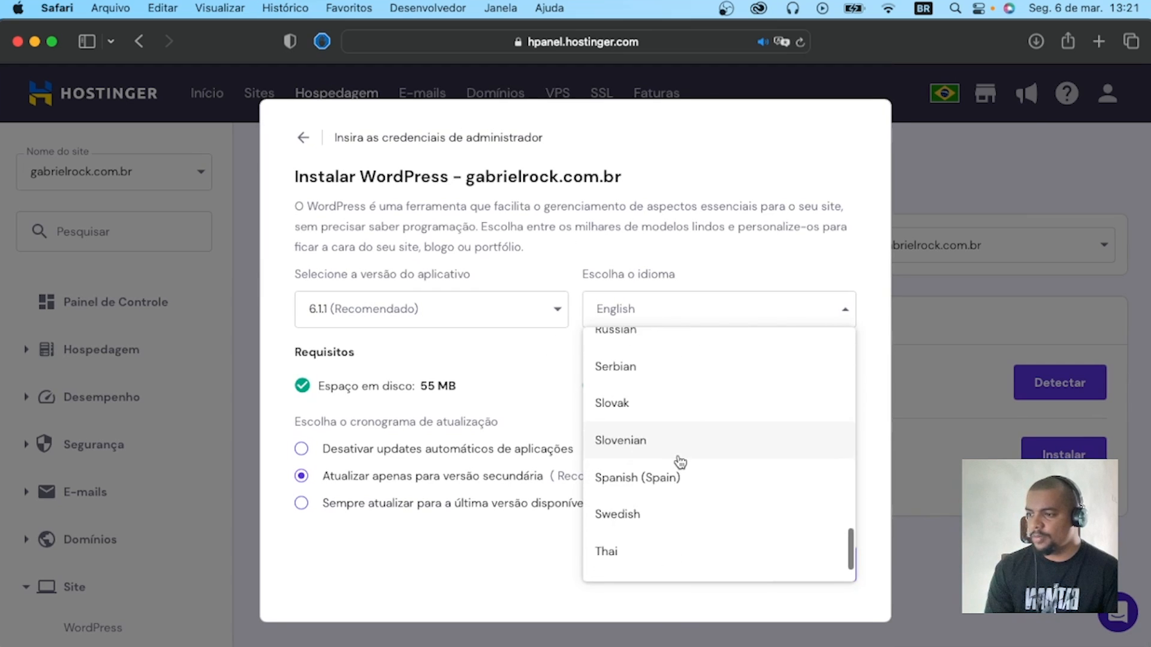
{"action": "scroll", "coordinate": [681, 468], "scroll_direction": "up", "scroll_amount": 4}
{"action": "left_click", "coordinate": [679, 462]}
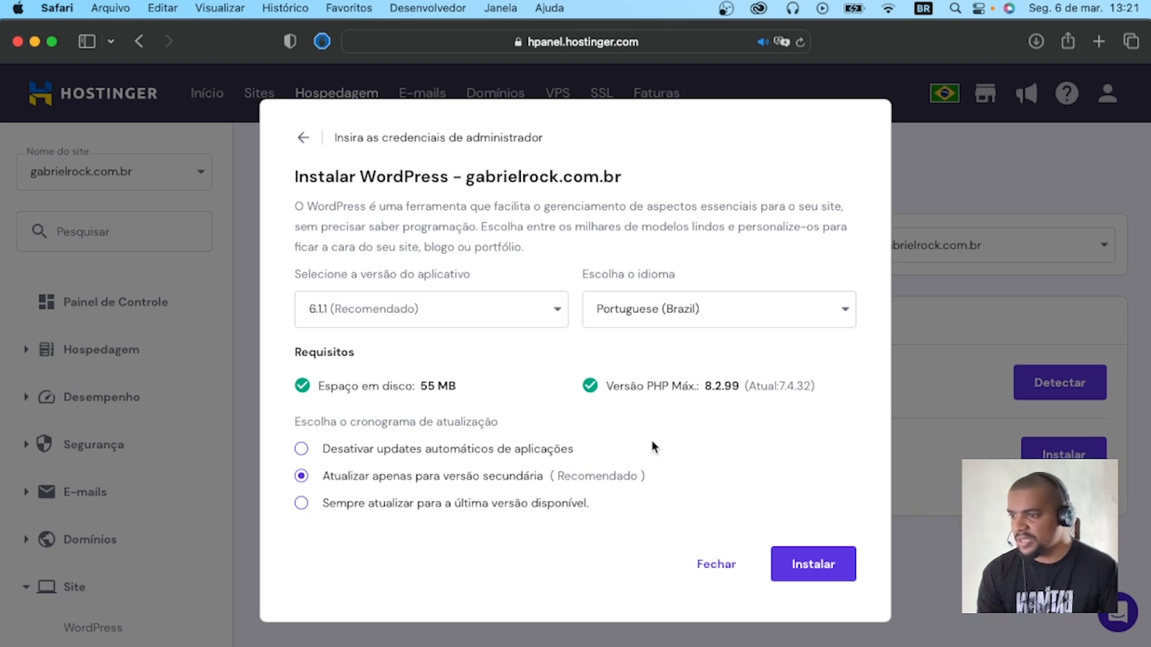
{"action": "left_click", "coordinate": [785, 563]}
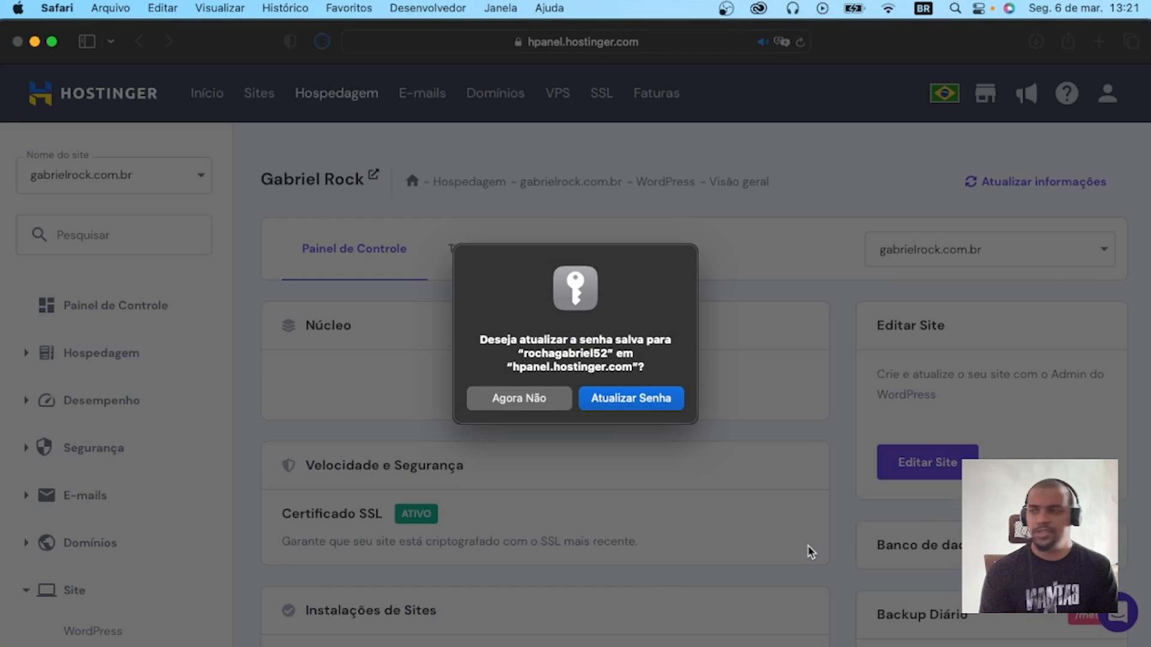
{"action": "left_click", "coordinate": [550, 398]}
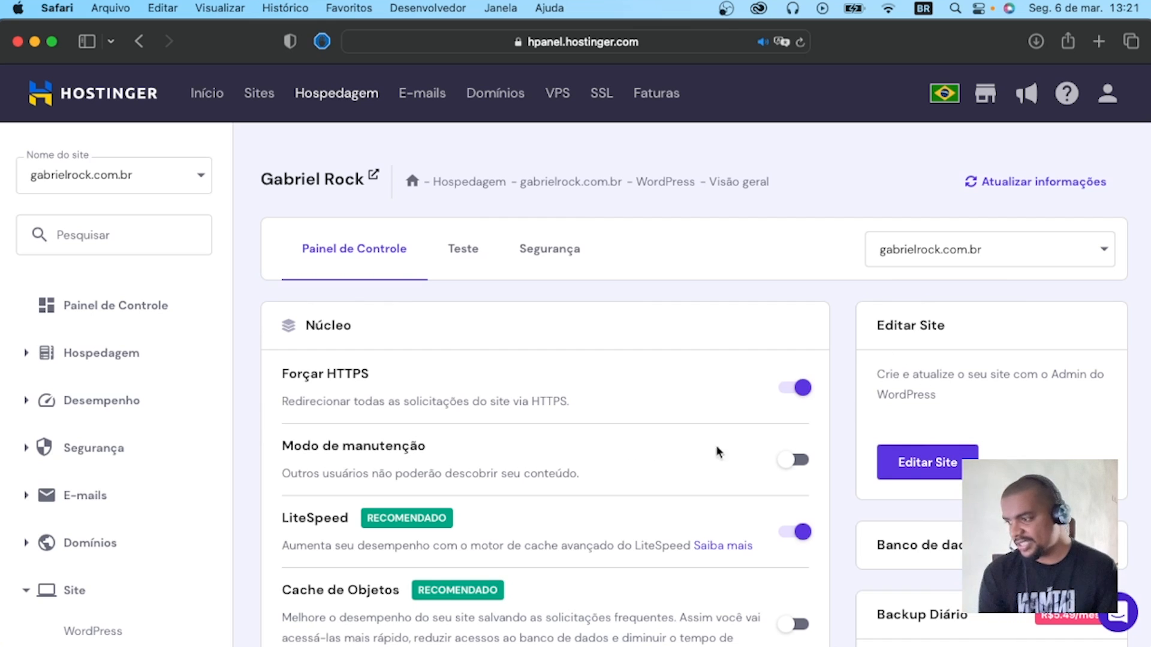
Examine the new WordPress installation's core settings, then its security overview of installed themes and plugins.
{"action": "scroll", "coordinate": [389, 451], "scroll_direction": "down", "scroll_amount": 3}
{"action": "scroll", "coordinate": [390, 451], "scroll_direction": "down", "scroll_amount": 2}
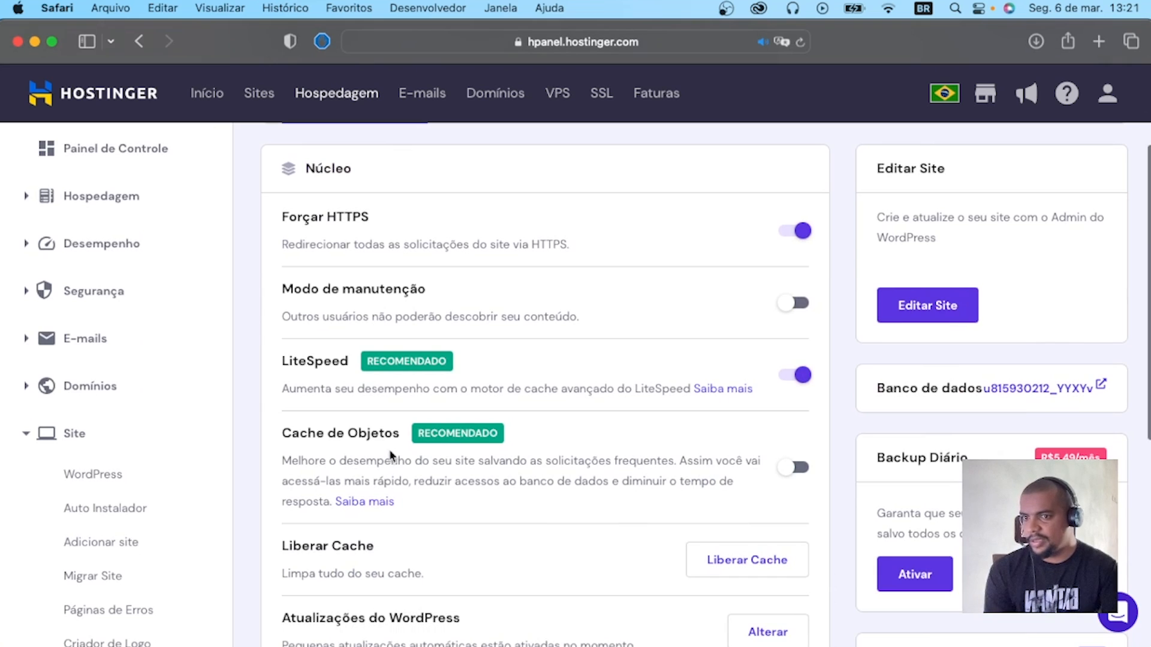
{"action": "scroll", "coordinate": [435, 425], "scroll_direction": "down", "scroll_amount": 3}
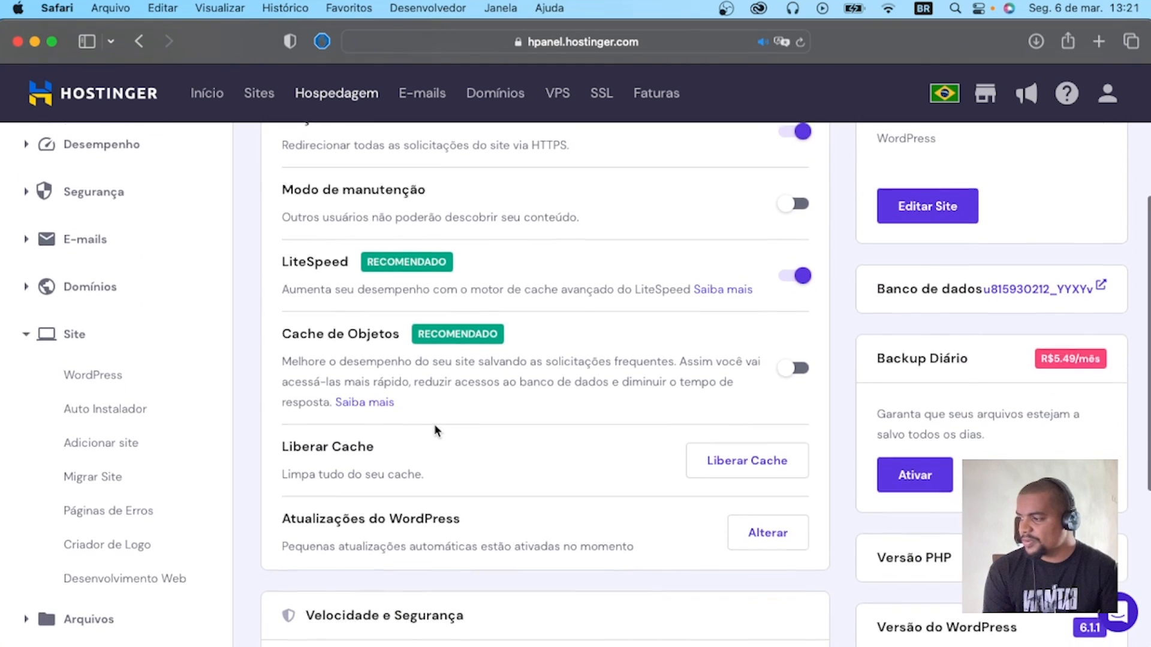
{"action": "scroll", "coordinate": [436, 426], "scroll_direction": "up", "scroll_amount": 5}
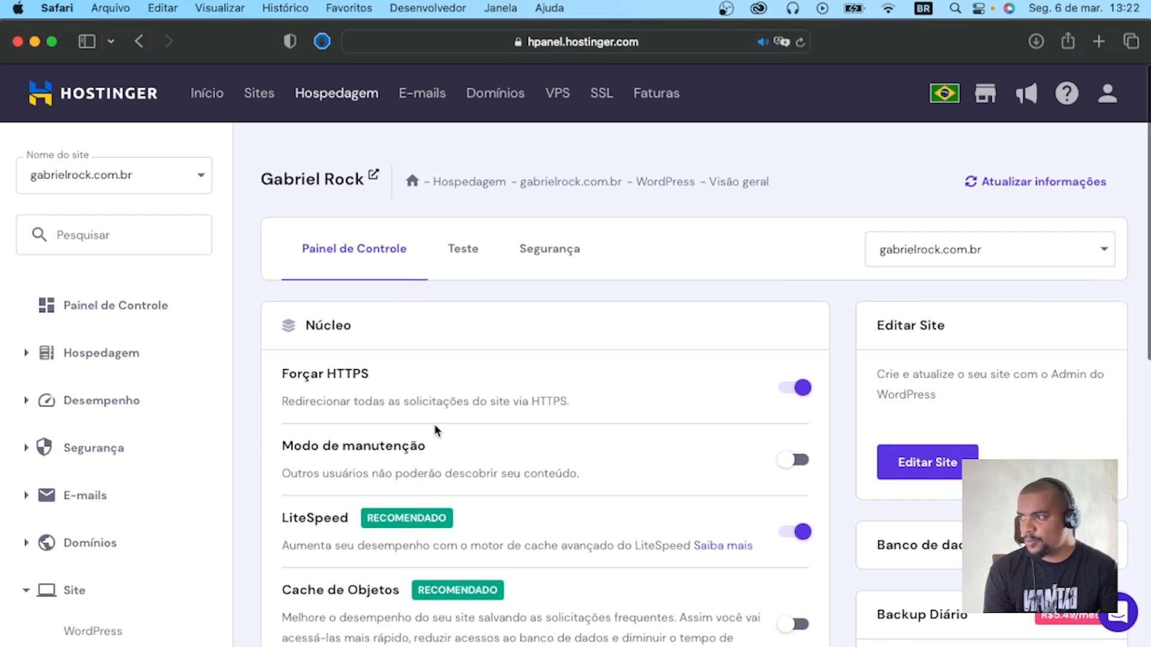
{"action": "left_click", "coordinate": [579, 264]}
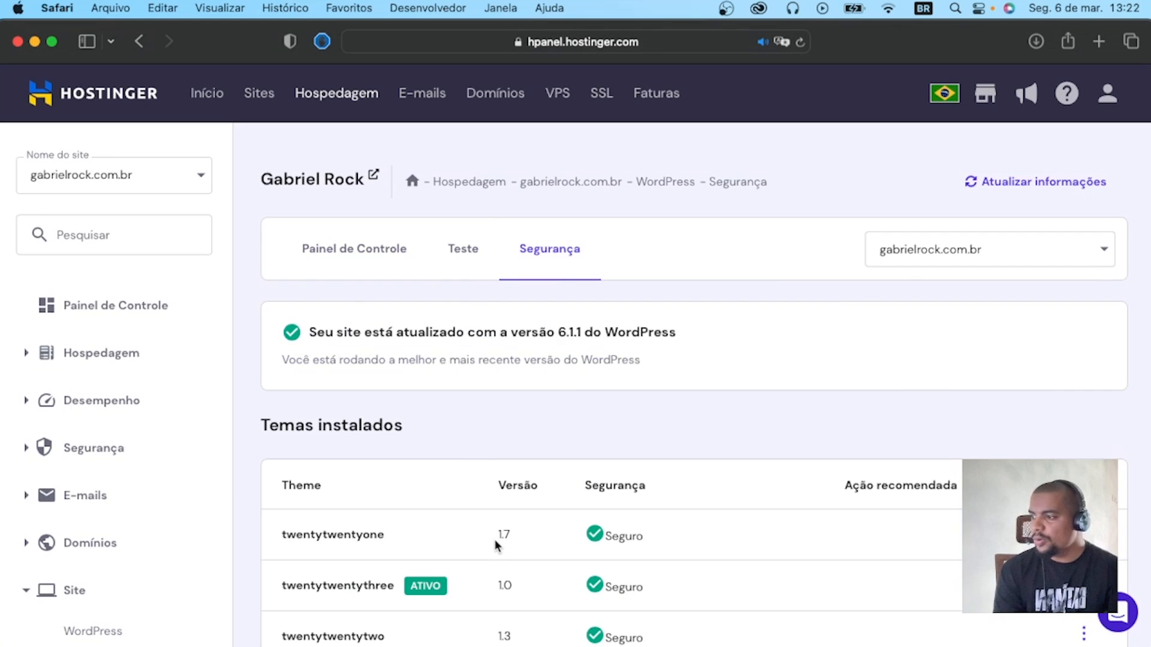
{"action": "scroll", "coordinate": [495, 542], "scroll_direction": "down", "scroll_amount": 6}
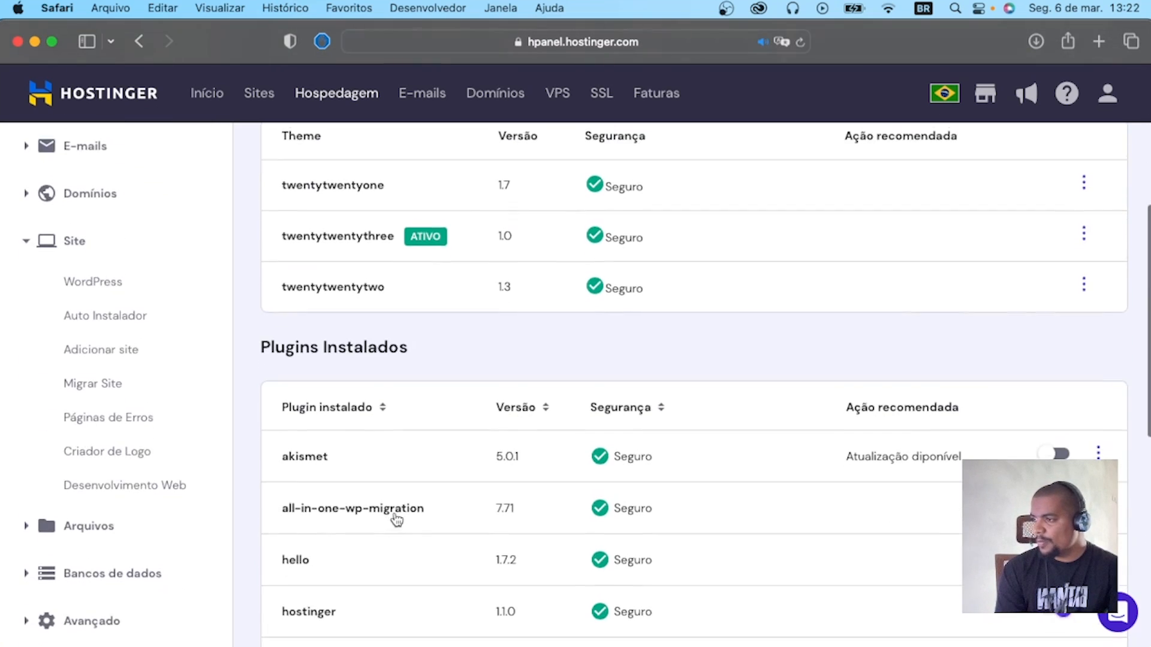
{"action": "scroll", "coordinate": [398, 515], "scroll_direction": "up", "scroll_amount": 3}
{"action": "scroll", "coordinate": [502, 458], "scroll_direction": "down", "scroll_amount": 8}
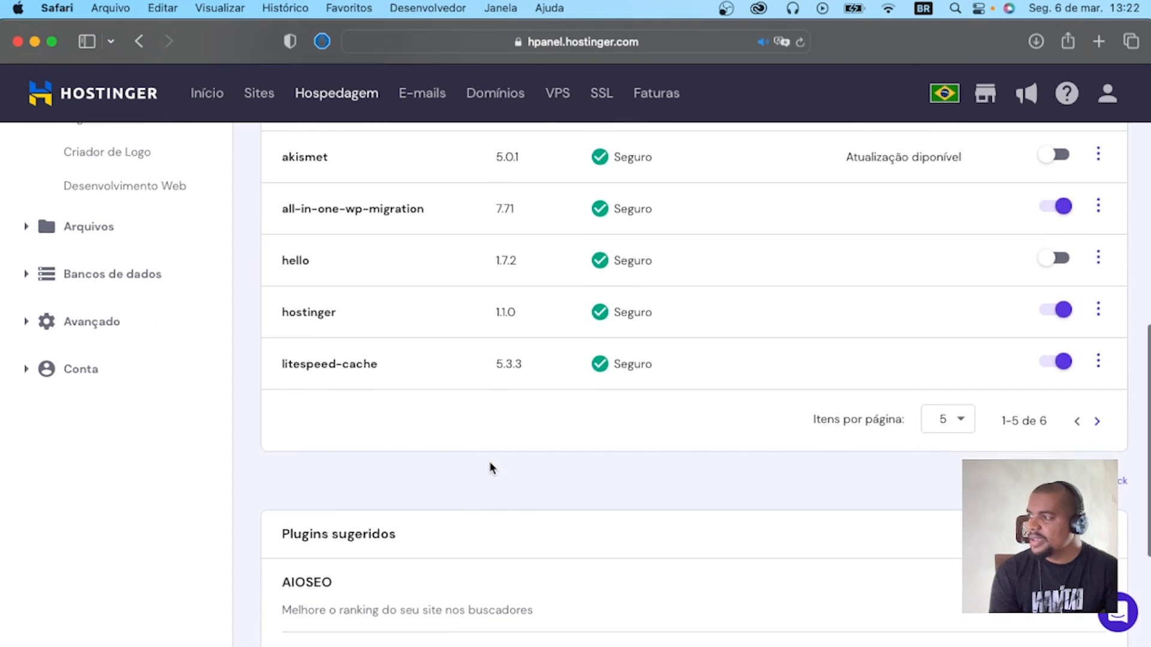
{"action": "scroll", "coordinate": [489, 462], "scroll_direction": "down", "scroll_amount": 4}
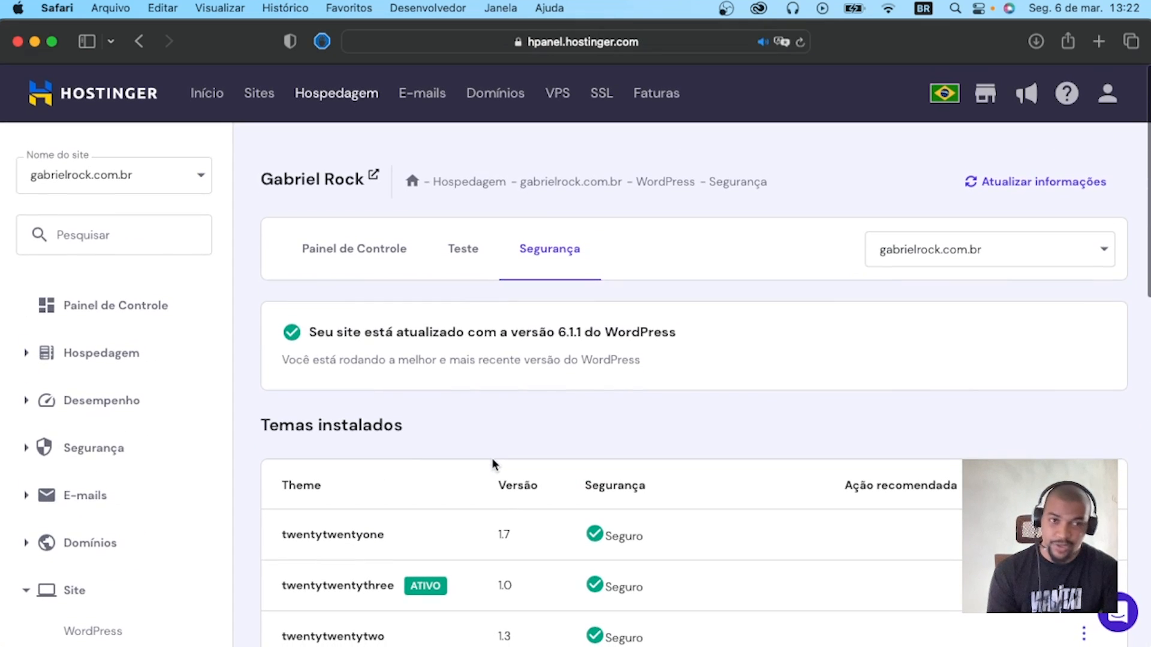
Open the site for editing from the WordPress overview and dismiss the block editor's welcome guide.
{"action": "left_click", "coordinate": [315, 254]}
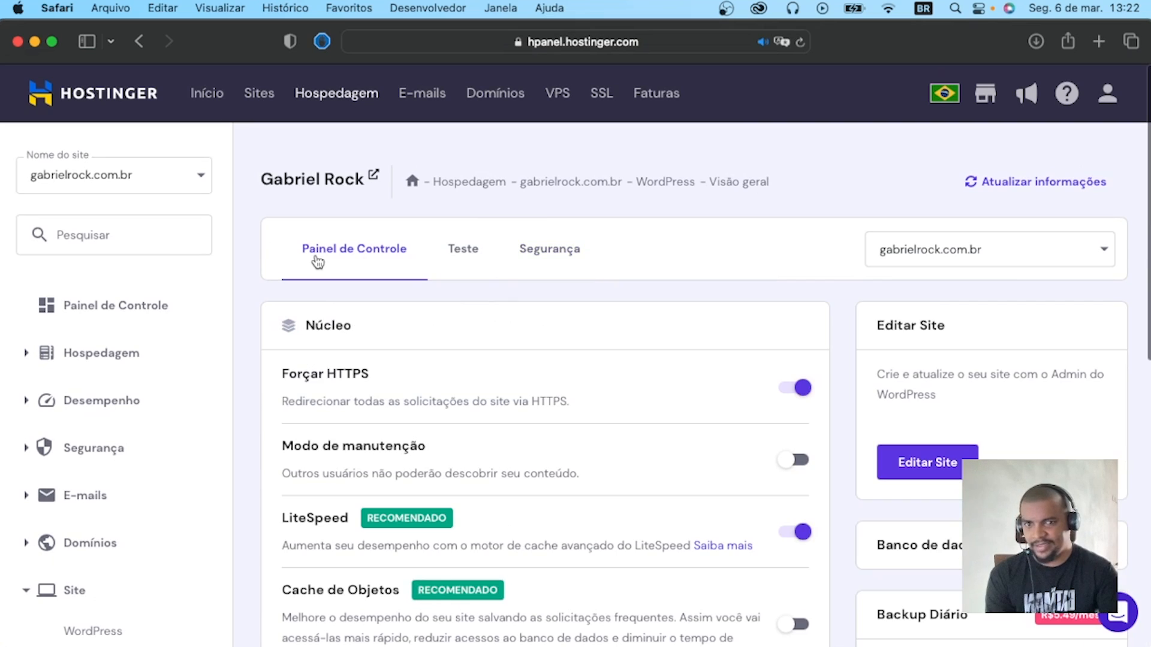
{"action": "left_click", "coordinate": [915, 460]}
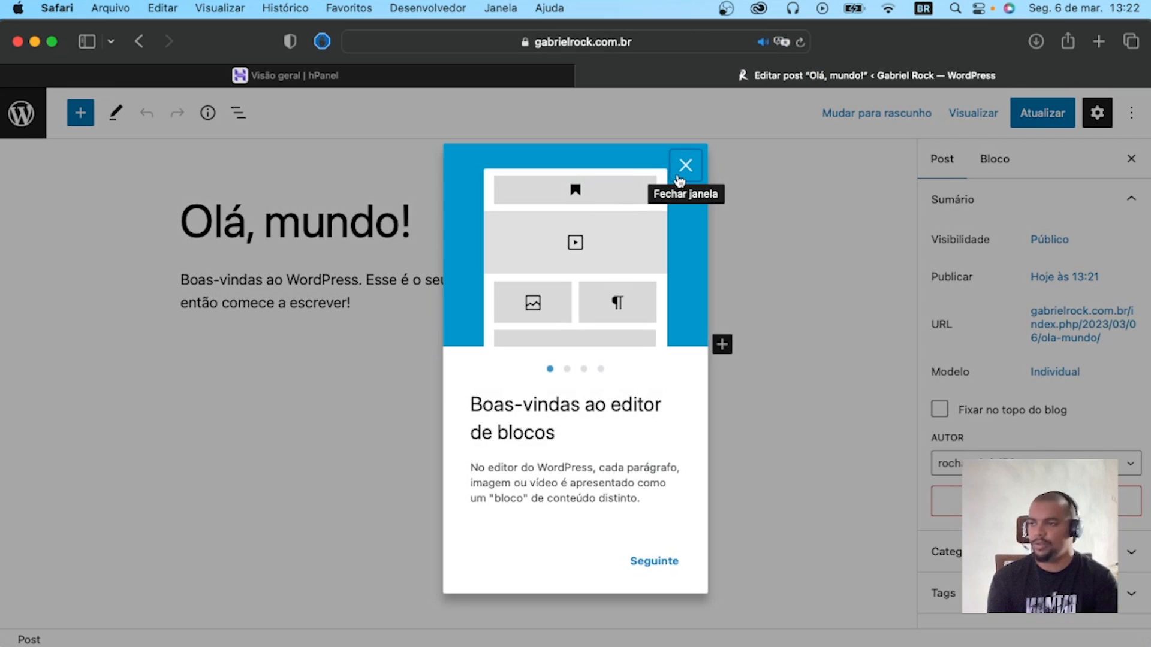
{"action": "left_click", "coordinate": [681, 172]}
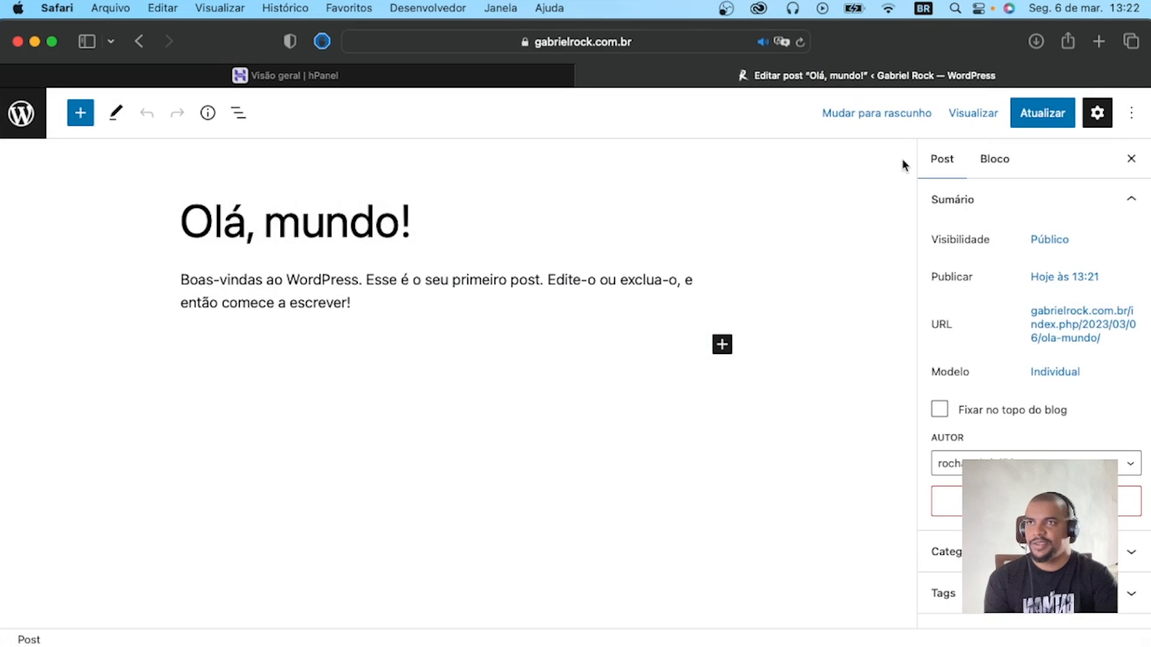
Preview the "Olá, mundo!" post in a new browser tab, look through the page, and close the preview.
{"action": "left_click", "coordinate": [979, 114]}
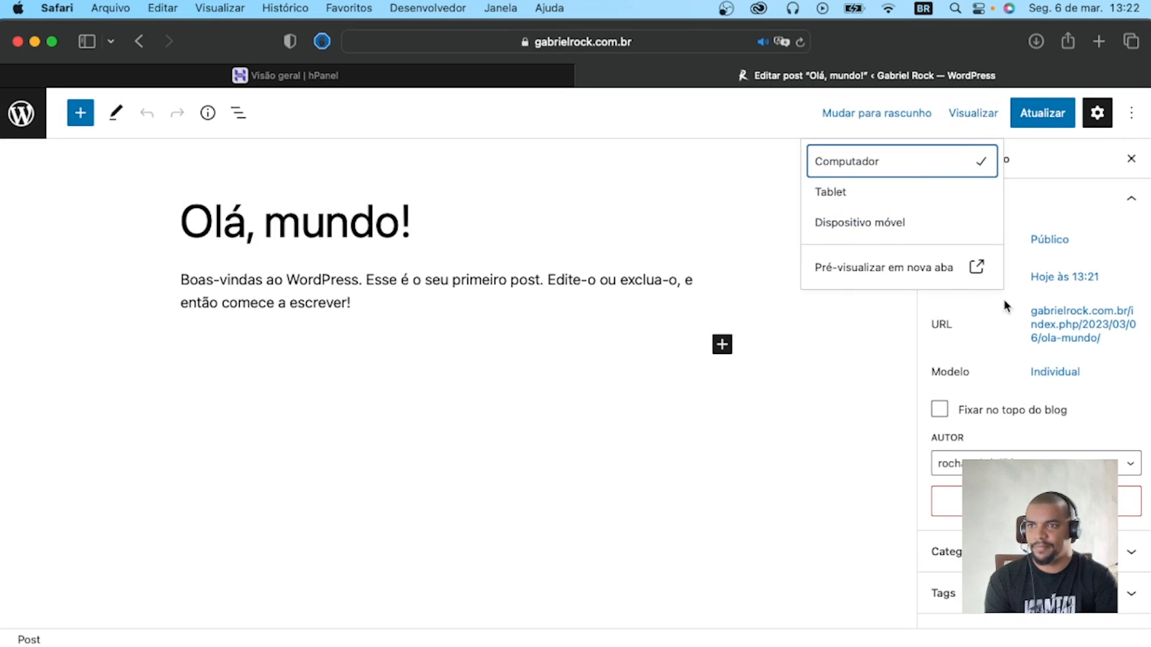
{"action": "left_click", "coordinate": [980, 268]}
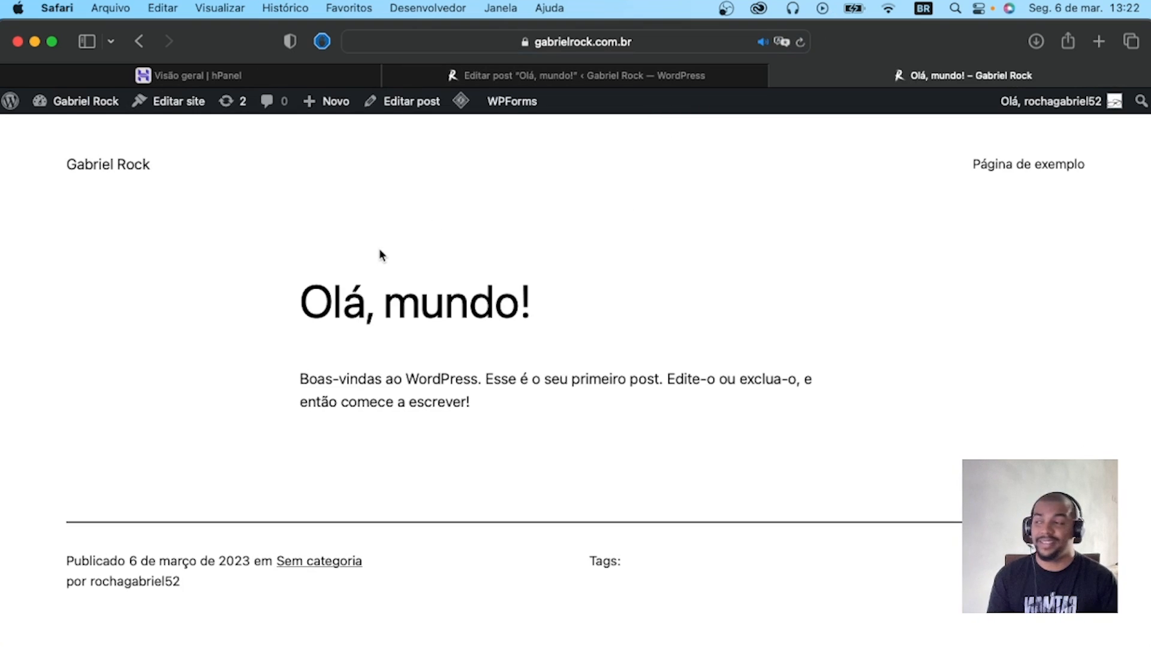
{"action": "scroll", "coordinate": [525, 165], "scroll_direction": "down", "scroll_amount": 12}
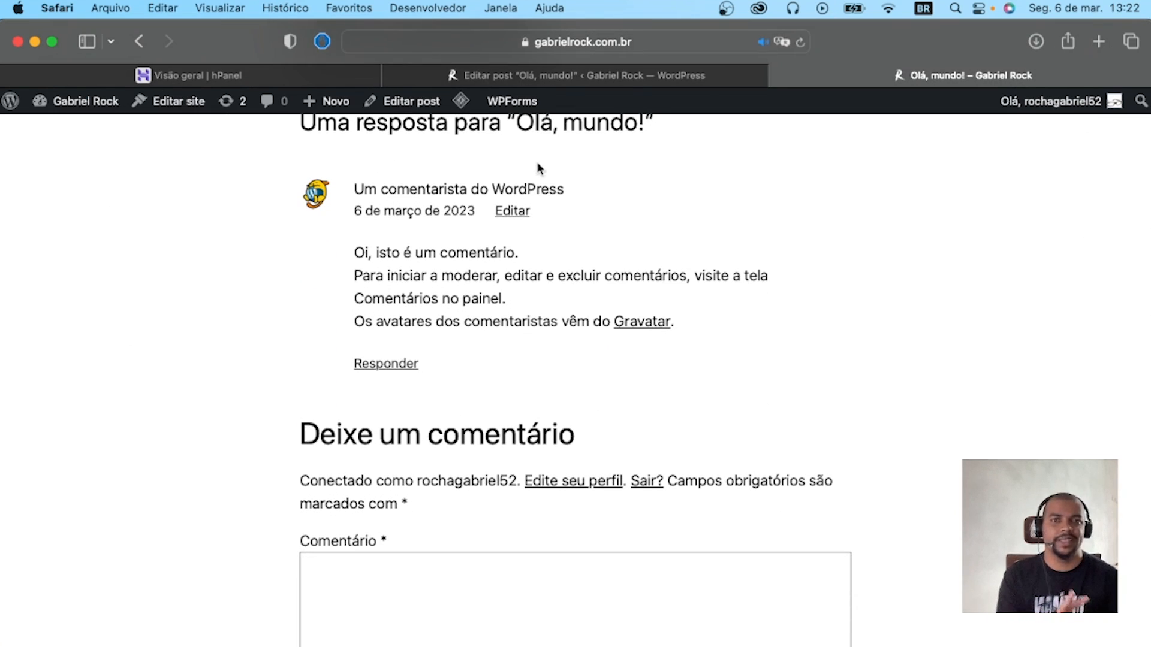
{"action": "scroll", "coordinate": [552, 221], "scroll_direction": "up", "scroll_amount": 15}
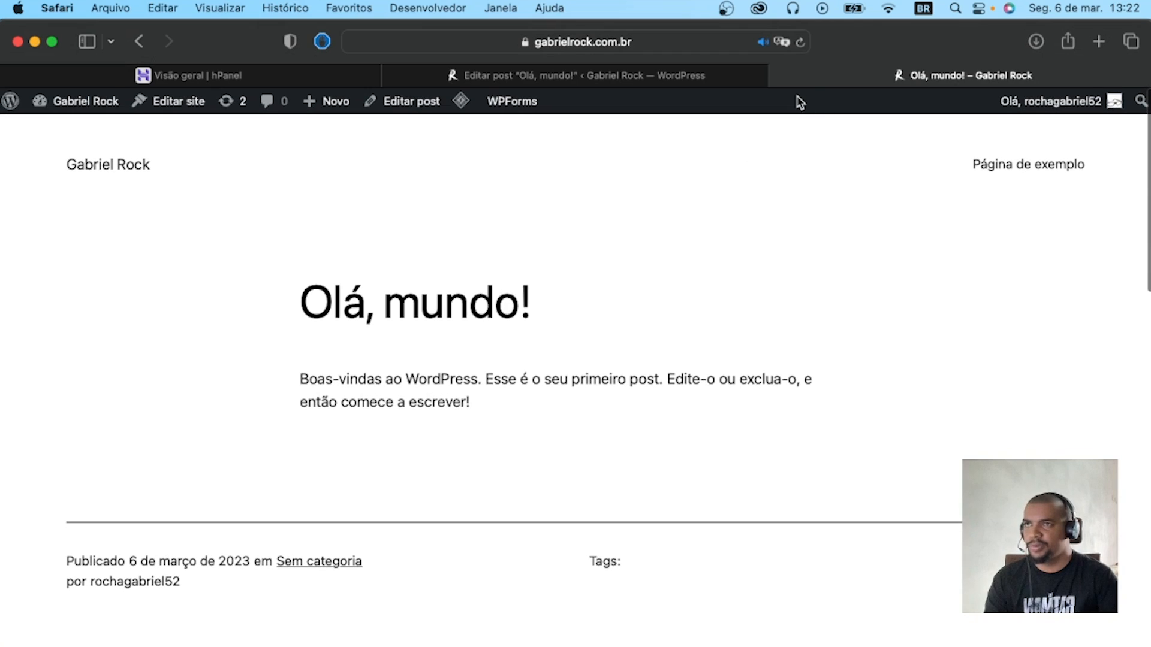
{"action": "left_click", "coordinate": [778, 75]}
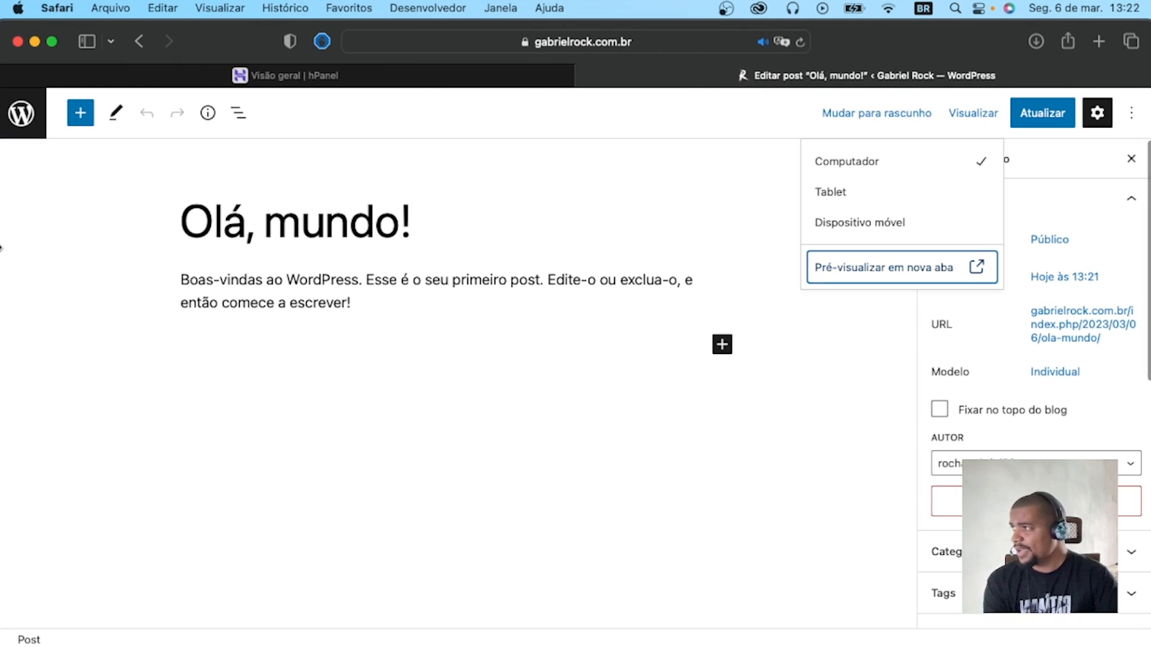
Leave the post editor, open the WordPress dashboard's home page, and look over its welcome content and available admin sections.
{"action": "left_click", "coordinate": [20, 118]}
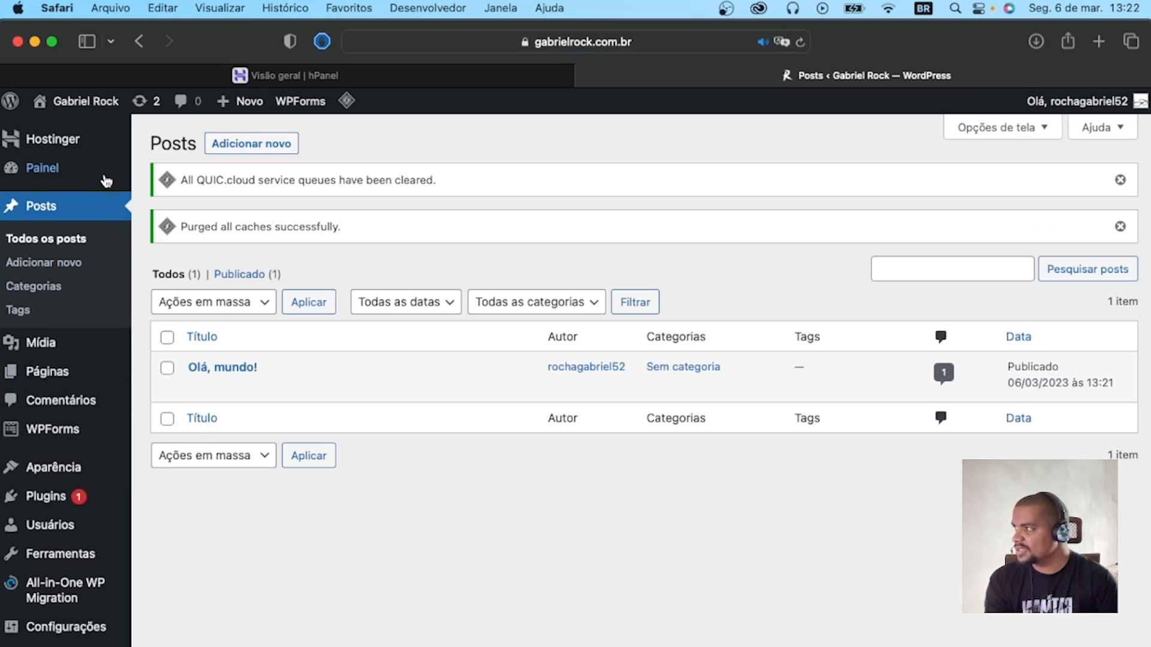
{"action": "mouse_move", "coordinate": [94, 179]}
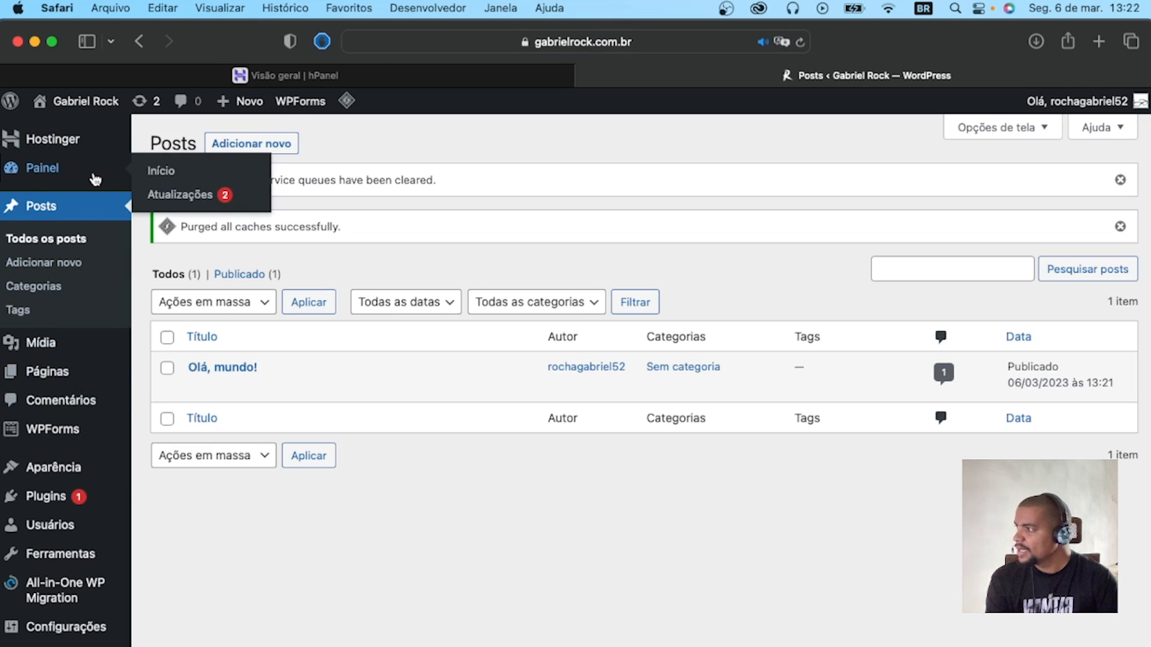
{"action": "left_click", "coordinate": [32, 167]}
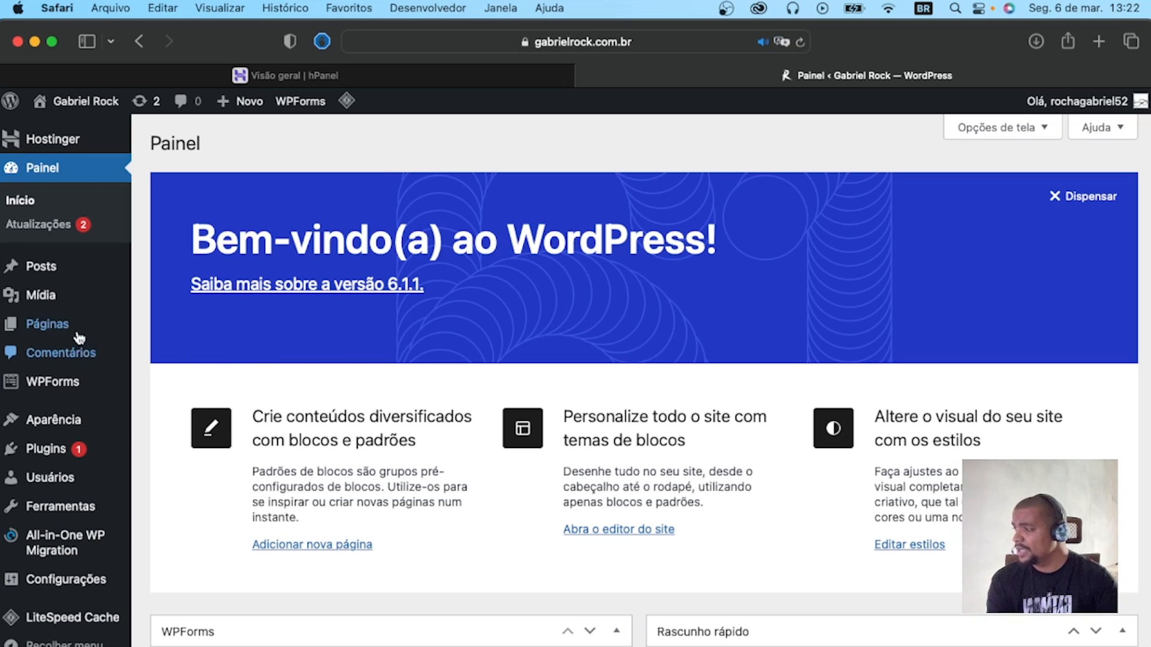
{"action": "mouse_move", "coordinate": [87, 540]}
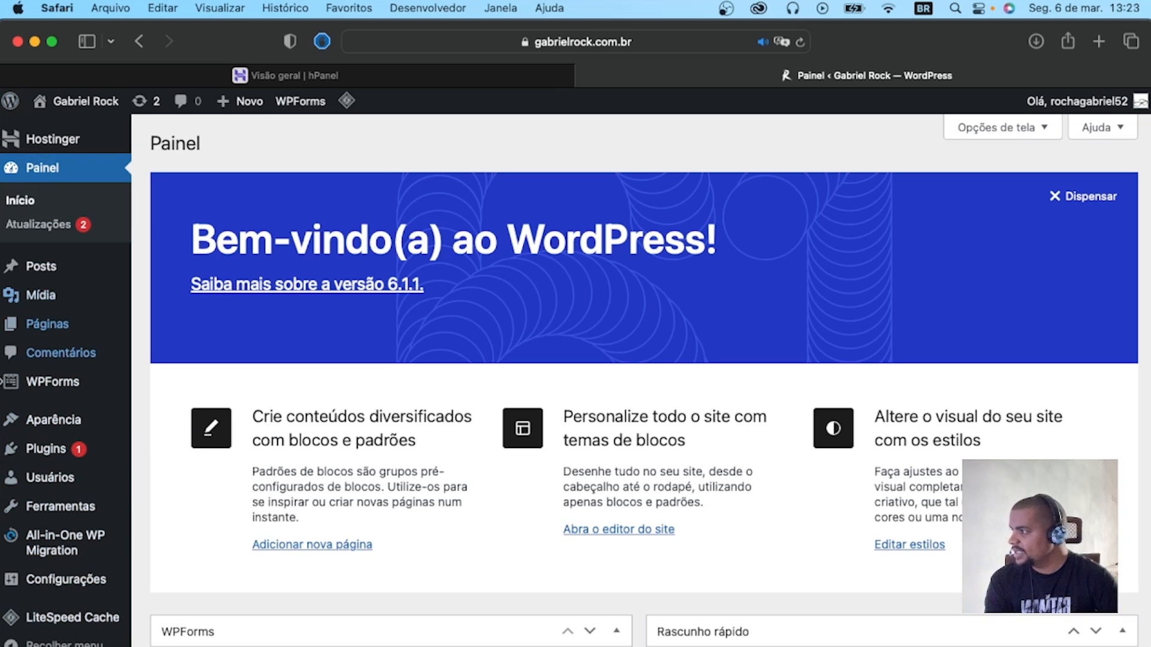
{"action": "scroll", "coordinate": [49, 576], "scroll_direction": "down", "scroll_amount": 5}
{"action": "mouse_move", "coordinate": [73, 453]}
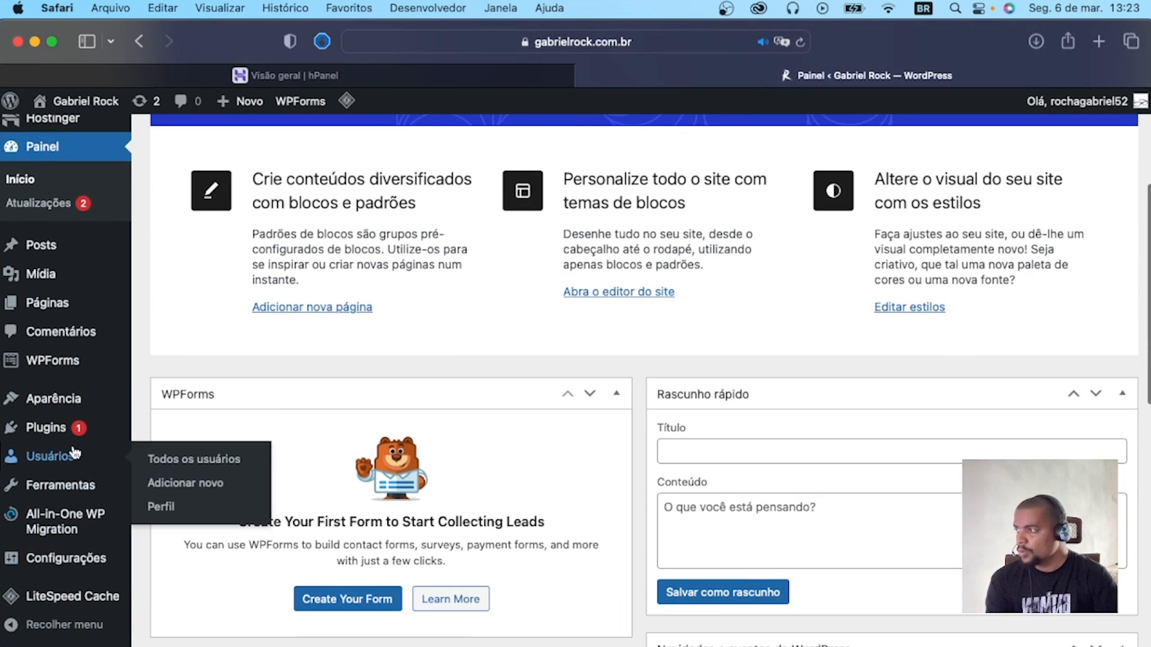
{"action": "scroll", "coordinate": [32, 443], "scroll_direction": "up", "scroll_amount": 5}
{"action": "mouse_move", "coordinate": [33, 445]}
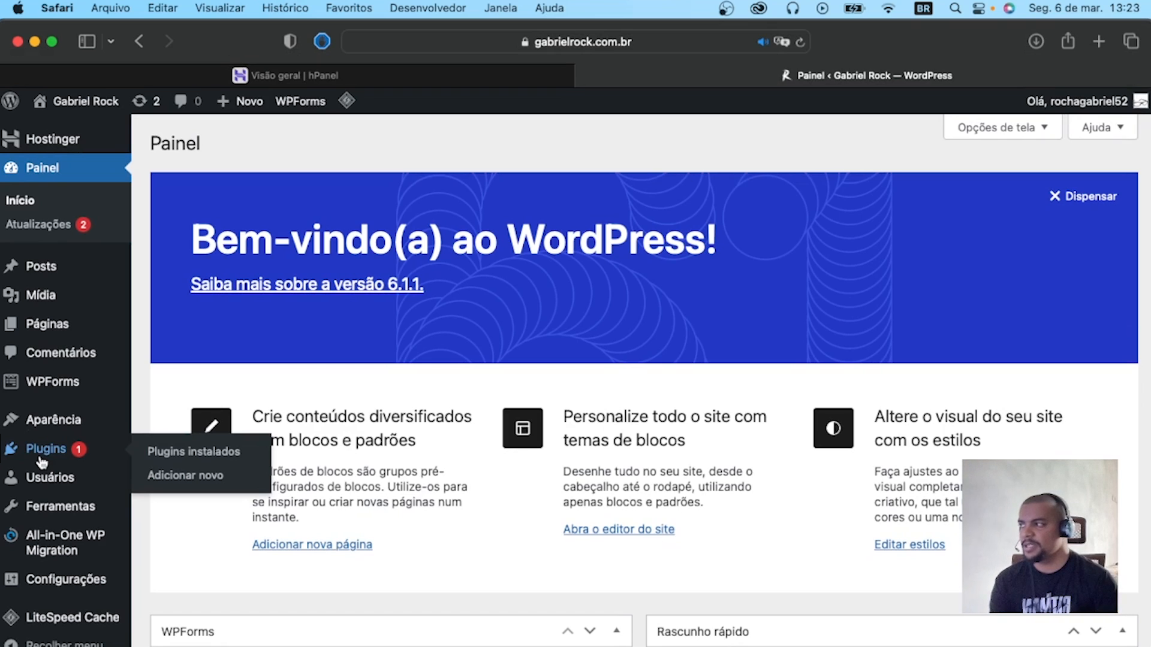
{"action": "mouse_move", "coordinate": [45, 384]}
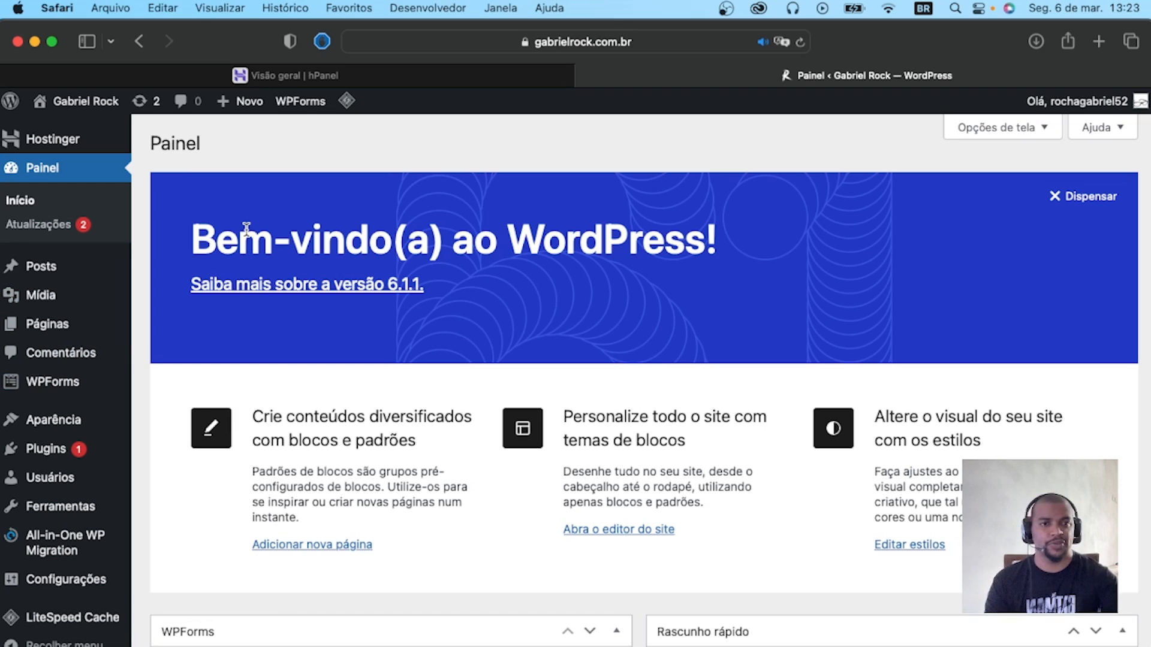
Open the WordPress updates page, check again for updates, and review the core, plugin, theme and translation sections.
{"action": "left_click", "coordinate": [38, 224]}
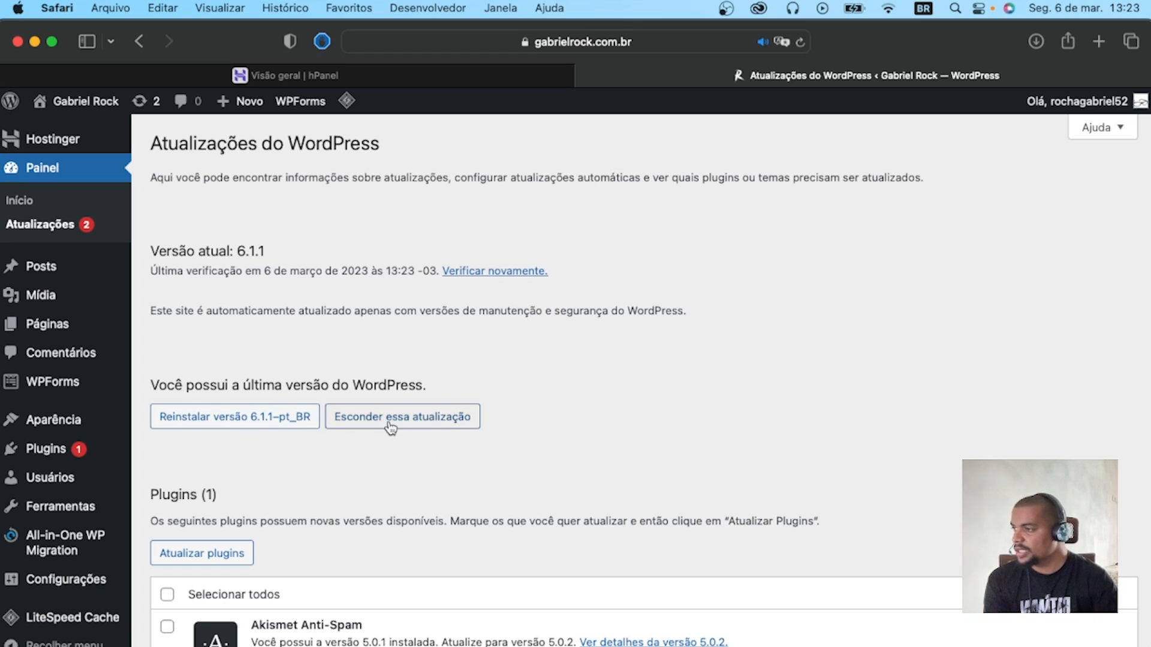
{"action": "left_click", "coordinate": [495, 273]}
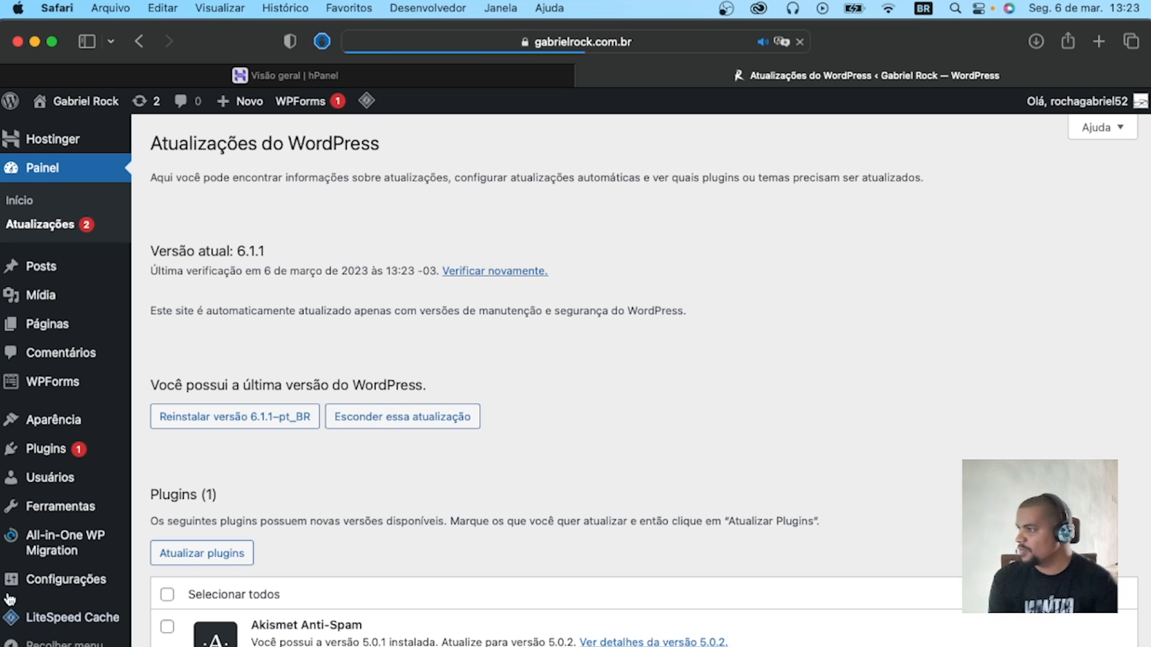
{"action": "scroll", "coordinate": [372, 515], "scroll_direction": "down", "scroll_amount": 1}
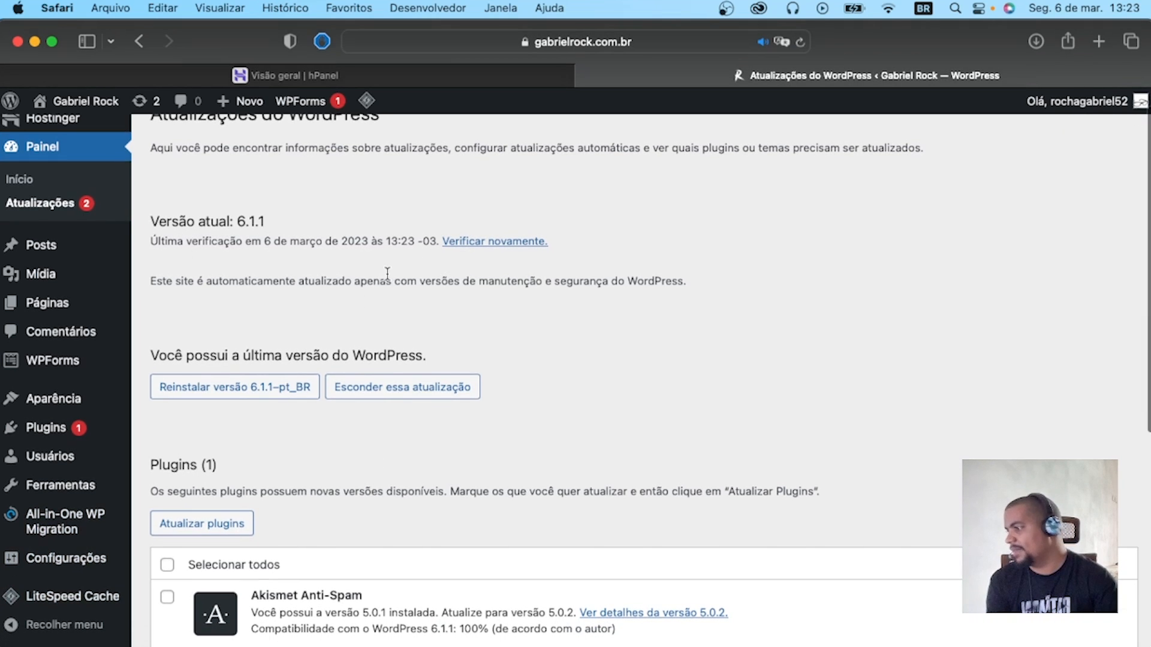
{"action": "scroll", "coordinate": [275, 423], "scroll_direction": "down", "scroll_amount": 5}
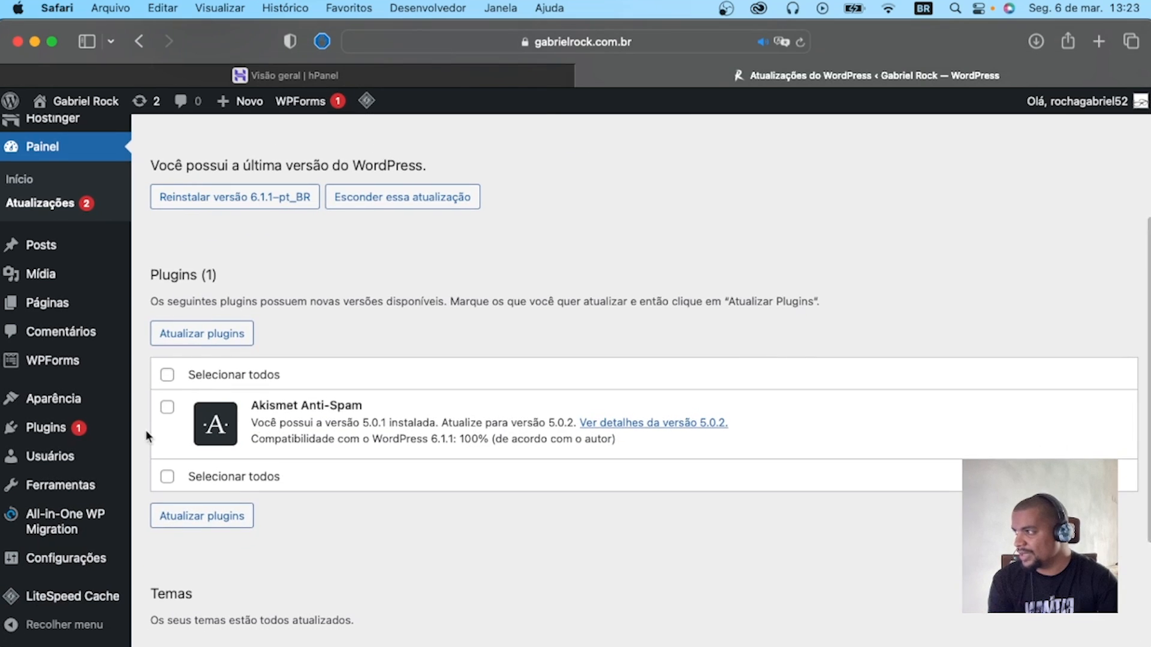
{"action": "scroll", "coordinate": [216, 412], "scroll_direction": "up", "scroll_amount": 7}
{"action": "scroll", "coordinate": [298, 384], "scroll_direction": "down", "scroll_amount": 12}
{"action": "scroll", "coordinate": [288, 381], "scroll_direction": "up", "scroll_amount": 2}
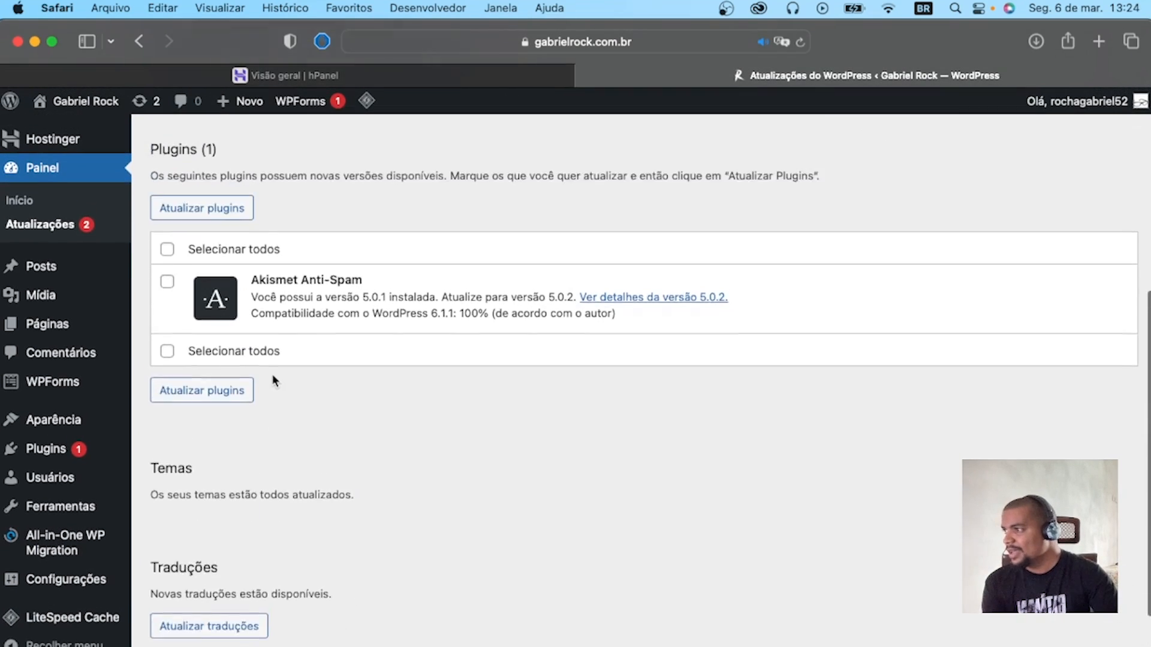
{"action": "scroll", "coordinate": [264, 384], "scroll_direction": "up", "scroll_amount": 2}
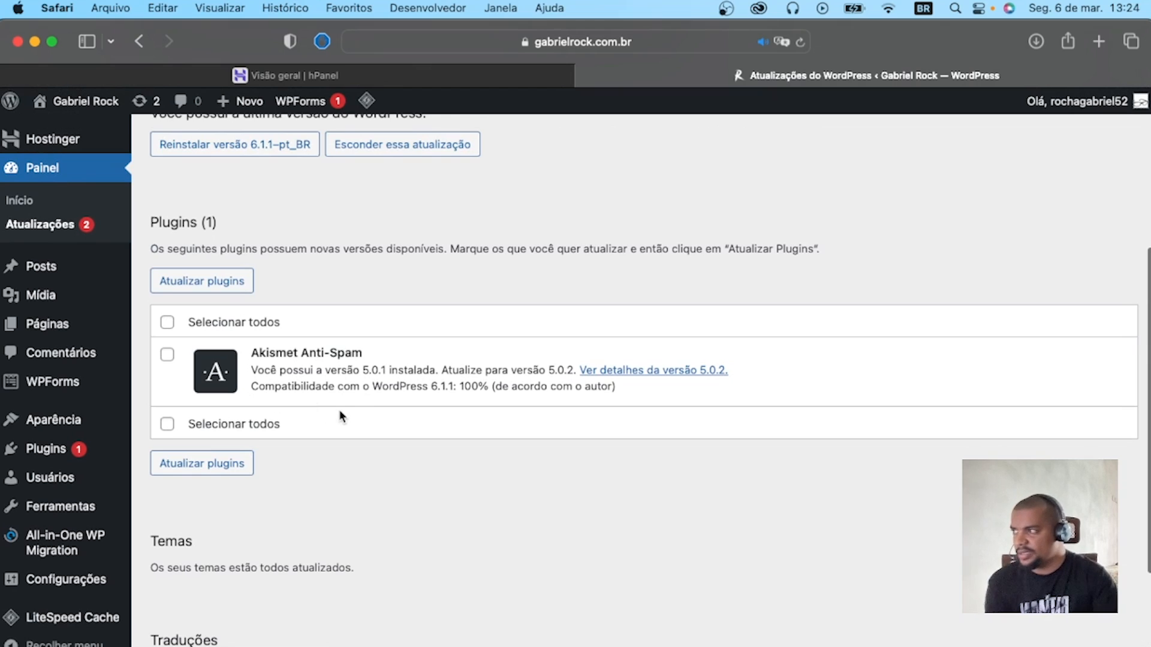
{"action": "mouse_move", "coordinate": [123, 417]}
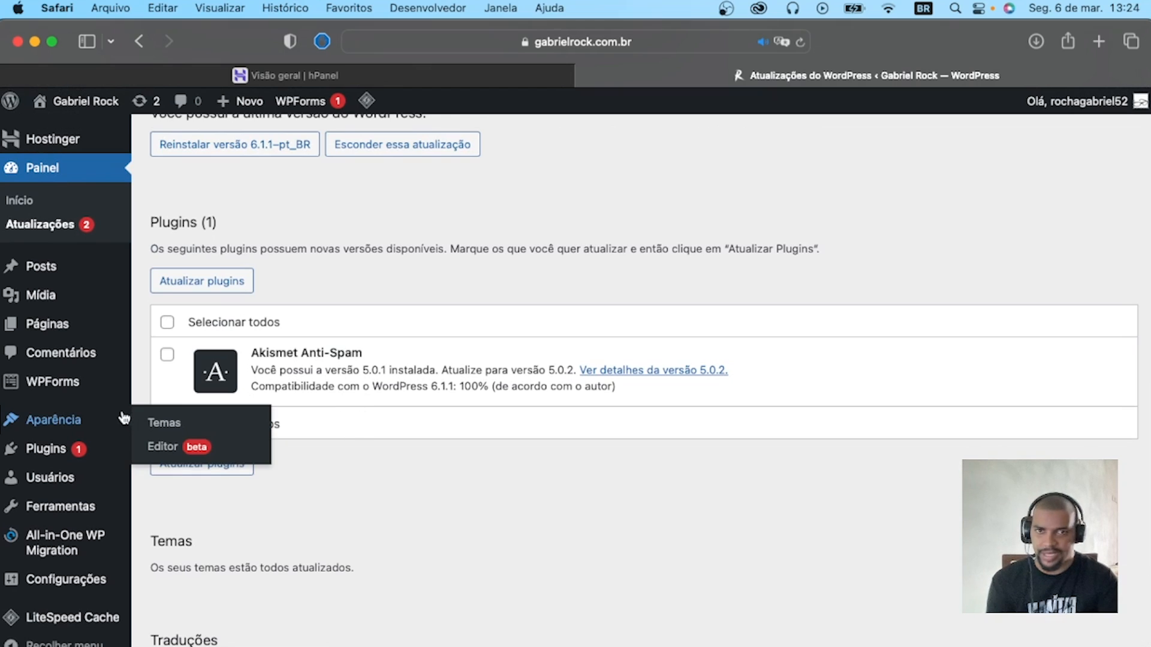
Open the "Olá, mundo!" post for editing from the posts list, view the available blocks, and return without adding one.
{"action": "left_click", "coordinate": [33, 270]}
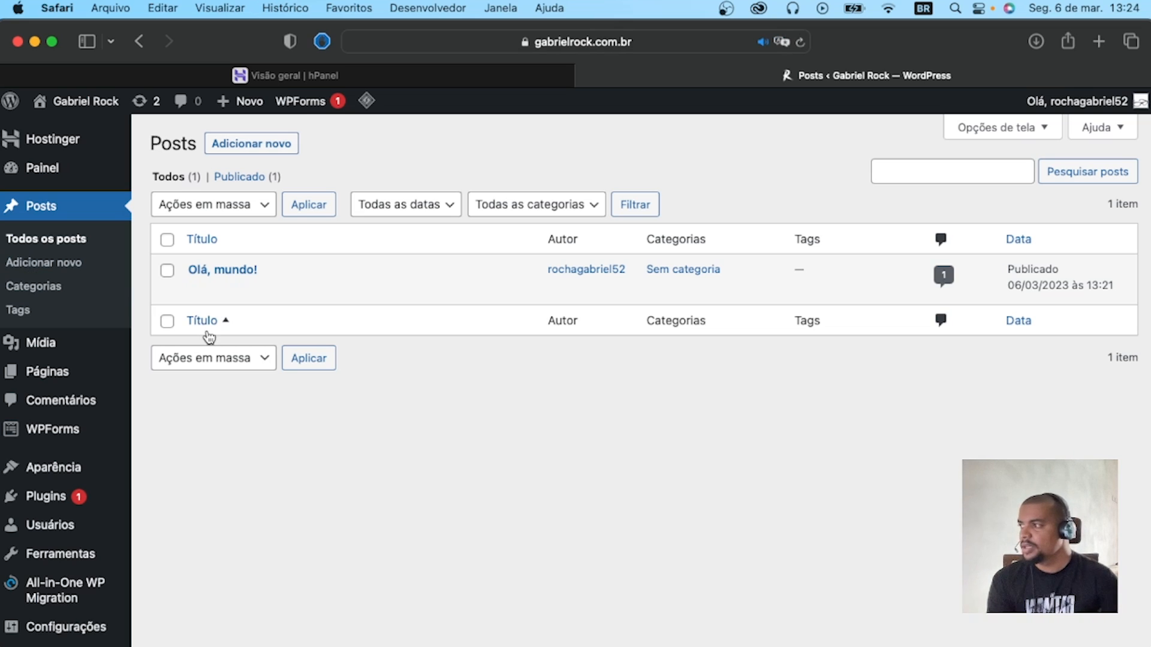
{"action": "scroll", "coordinate": [209, 338], "scroll_direction": "down", "scroll_amount": 3}
{"action": "scroll", "coordinate": [288, 198], "scroll_direction": "up", "scroll_amount": 3}
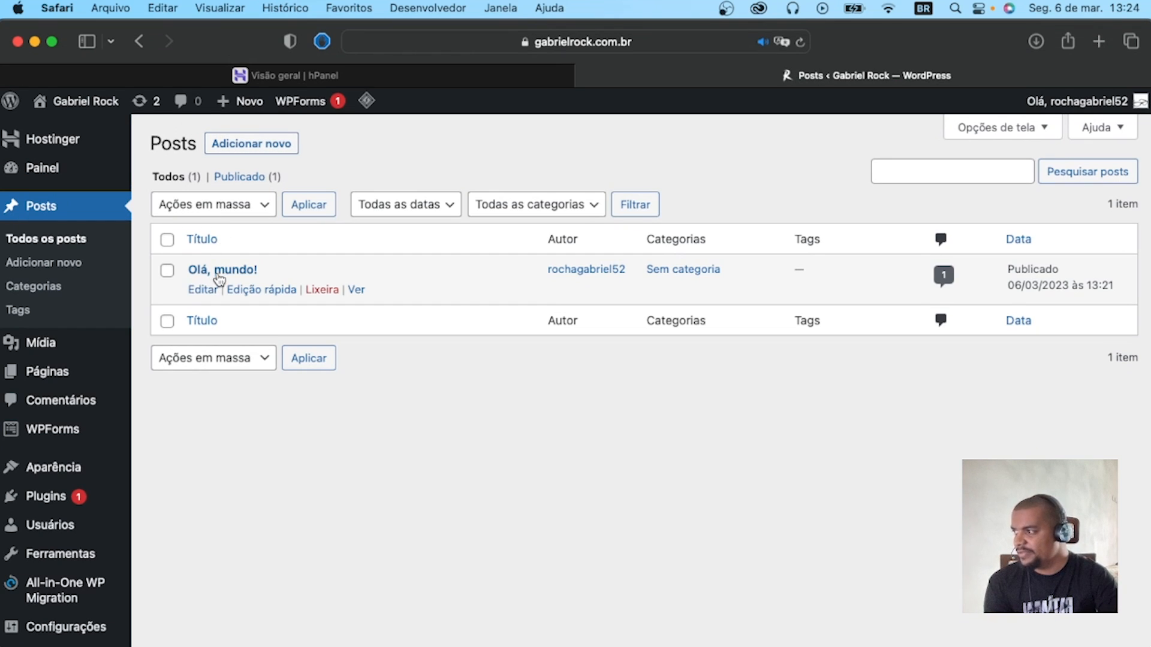
{"action": "left_click", "coordinate": [203, 290]}
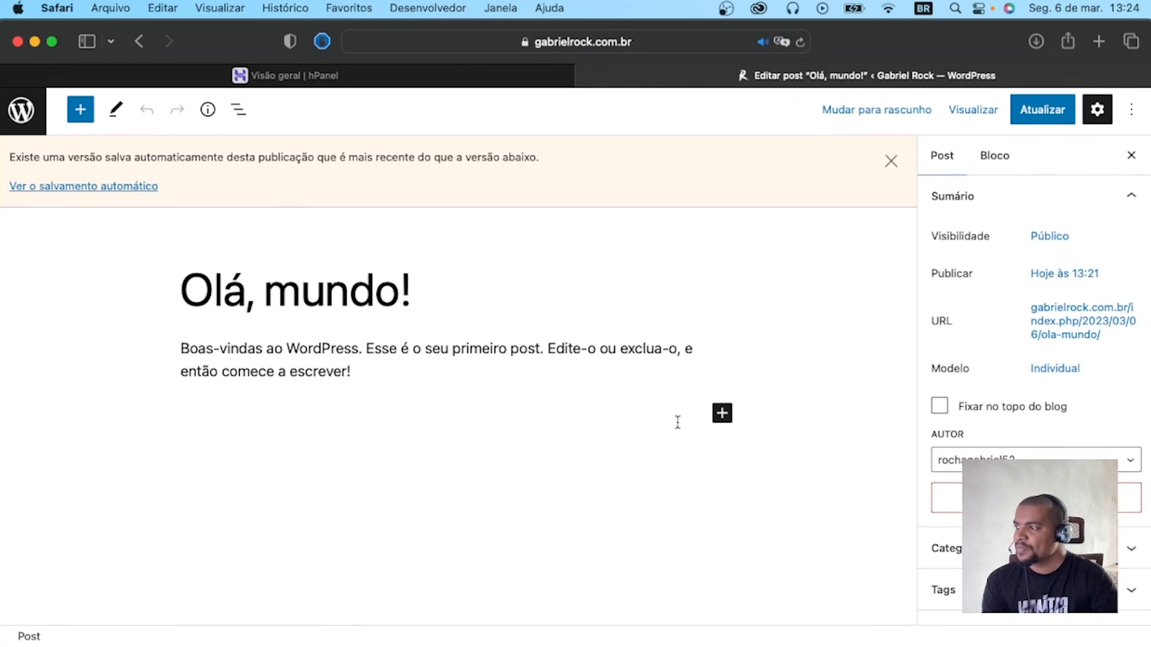
{"action": "left_click", "coordinate": [728, 421]}
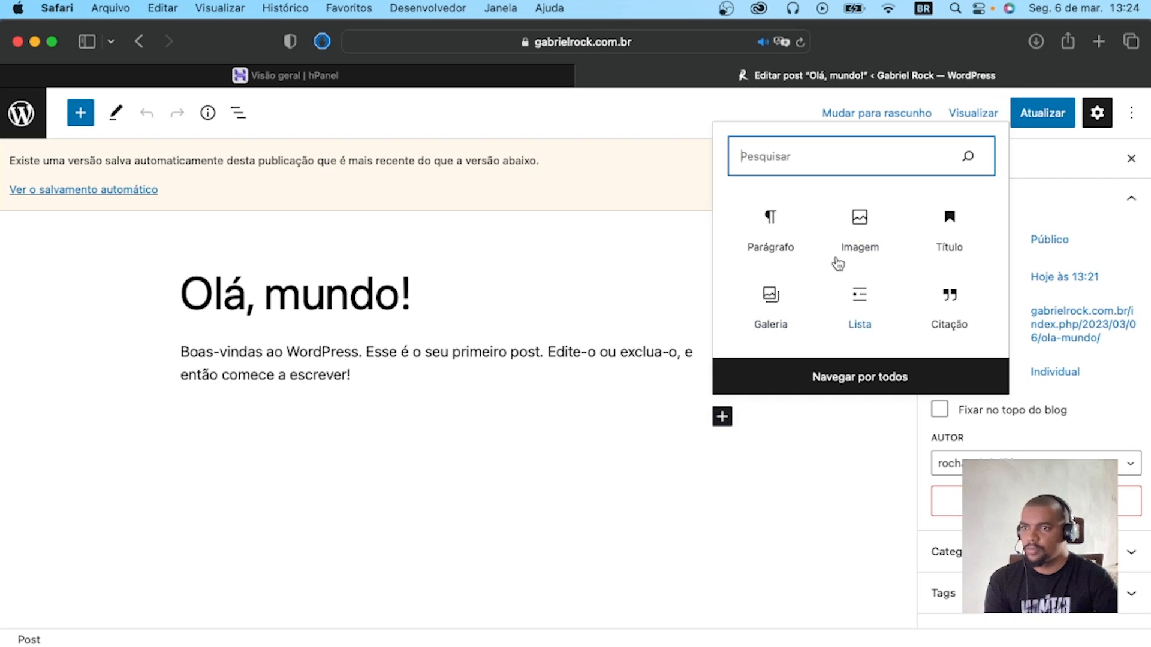
{"action": "left_click", "coordinate": [515, 543]}
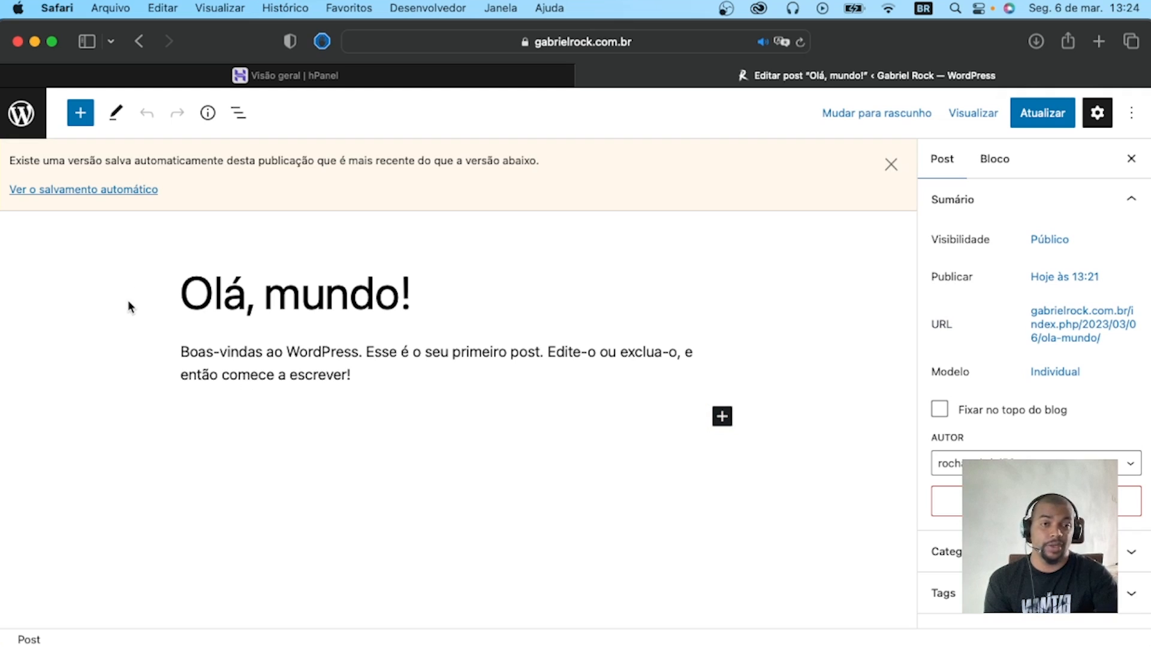
{"action": "left_click", "coordinate": [6, 117]}
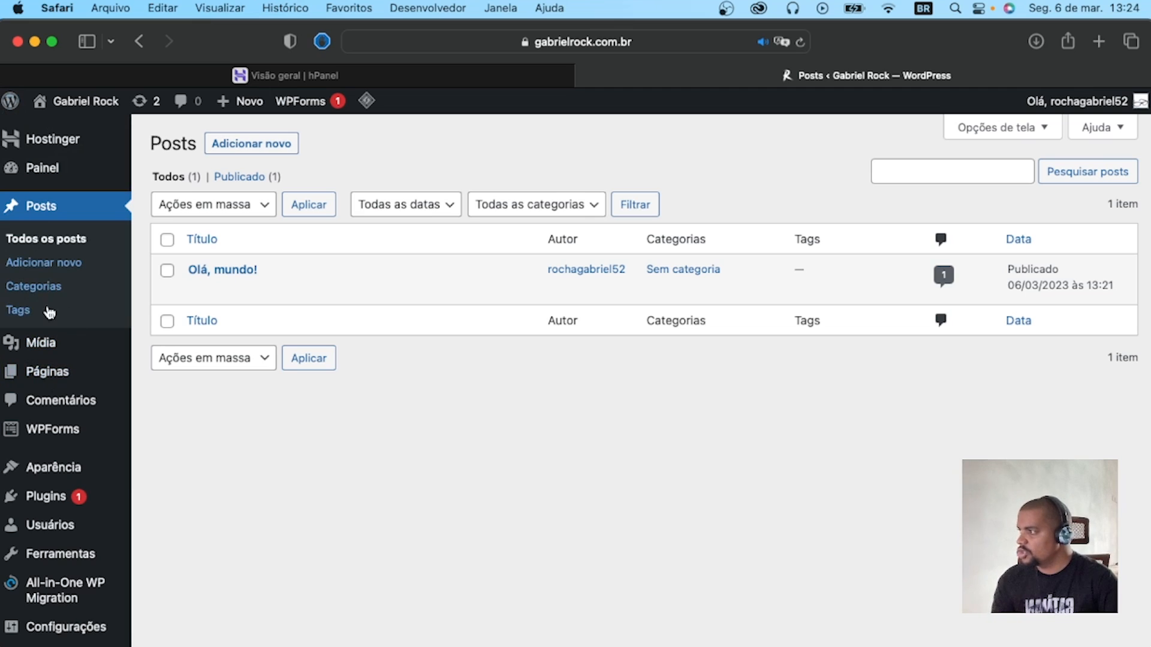
Look at the media library, then examine the list of existing site pages.
{"action": "left_click", "coordinate": [54, 346]}
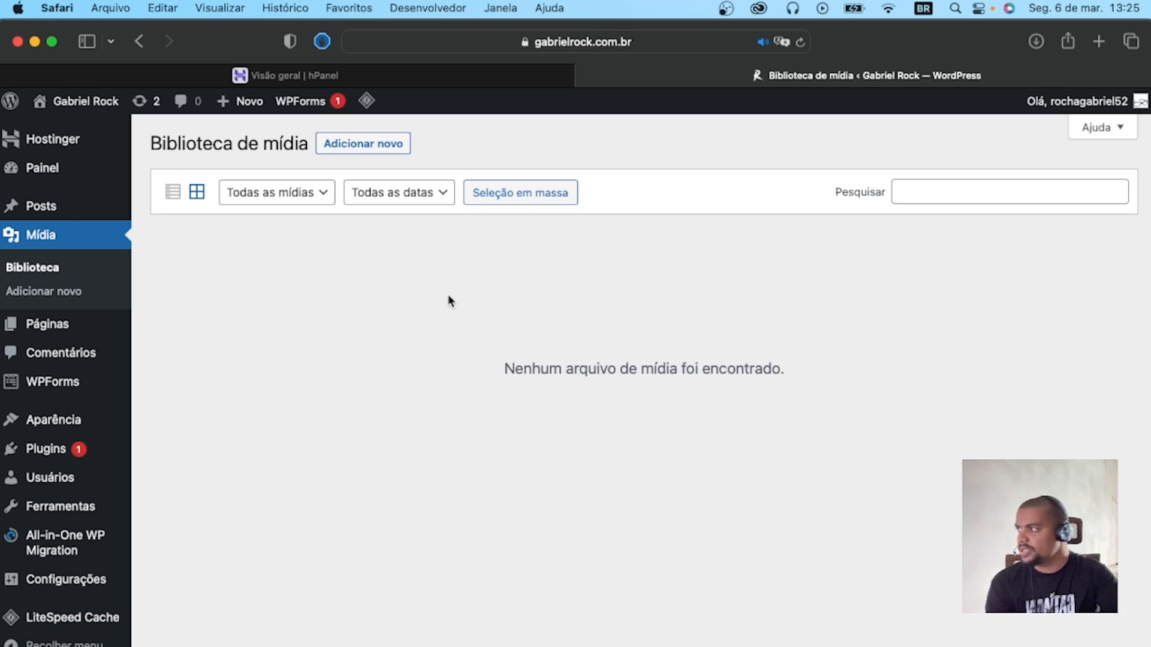
{"action": "left_click", "coordinate": [20, 323]}
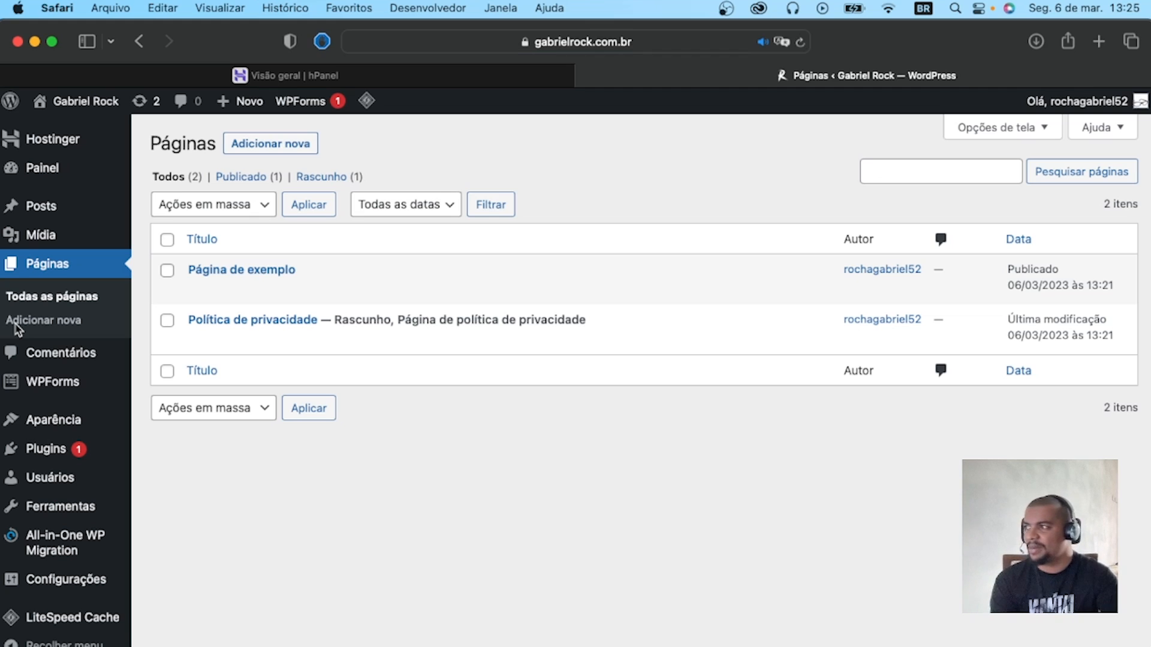
{"action": "scroll", "coordinate": [17, 329], "scroll_direction": "down", "scroll_amount": 1}
{"action": "mouse_move", "coordinate": [264, 265]}
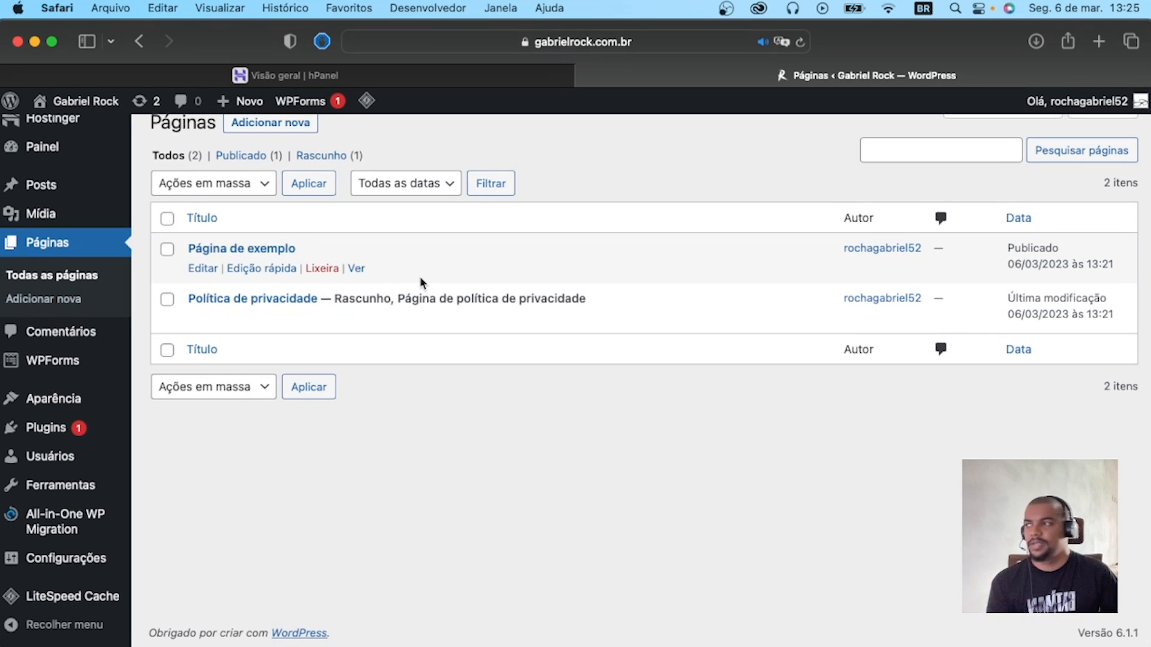
View "Página de exemplo" on the live site, look through it and its admin shortcuts, and return to the pages list.
{"action": "left_click", "coordinate": [356, 269]}
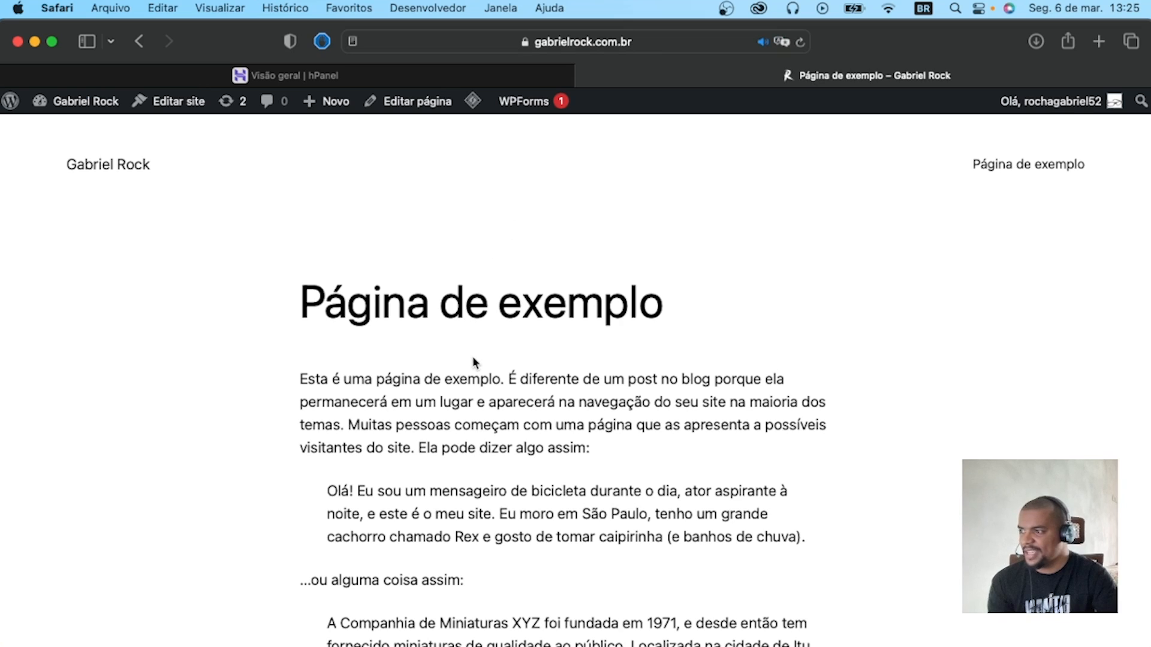
{"action": "scroll", "coordinate": [473, 361], "scroll_direction": "down", "scroll_amount": 6}
{"action": "scroll", "coordinate": [481, 361], "scroll_direction": "up", "scroll_amount": 6}
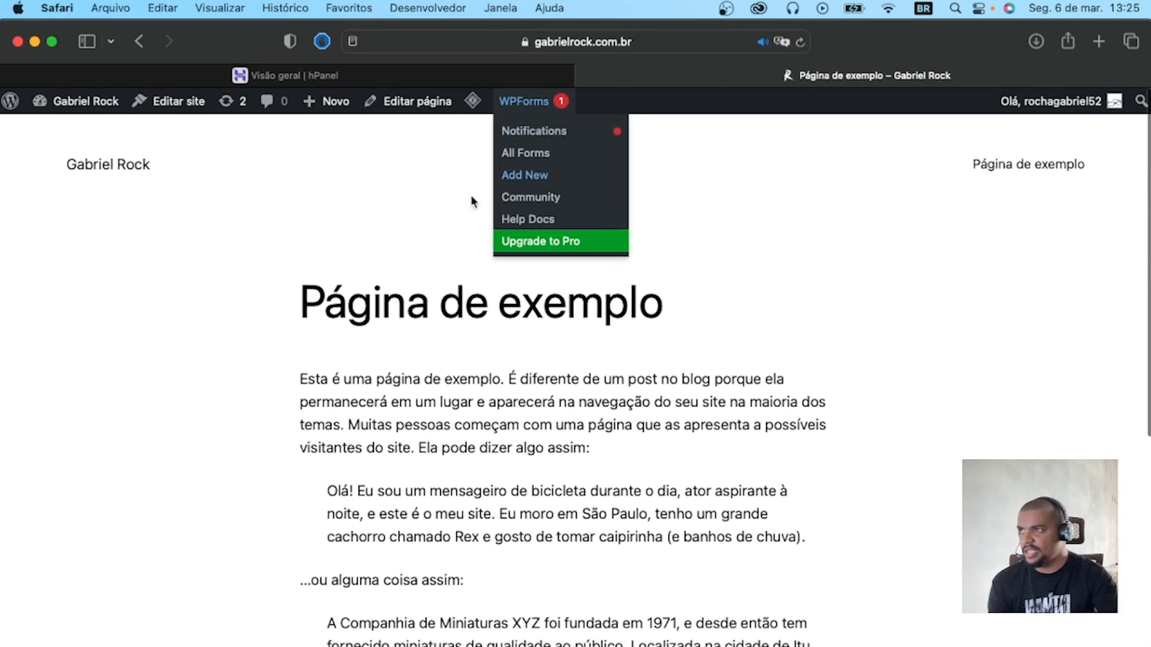
{"action": "mouse_move", "coordinate": [477, 99]}
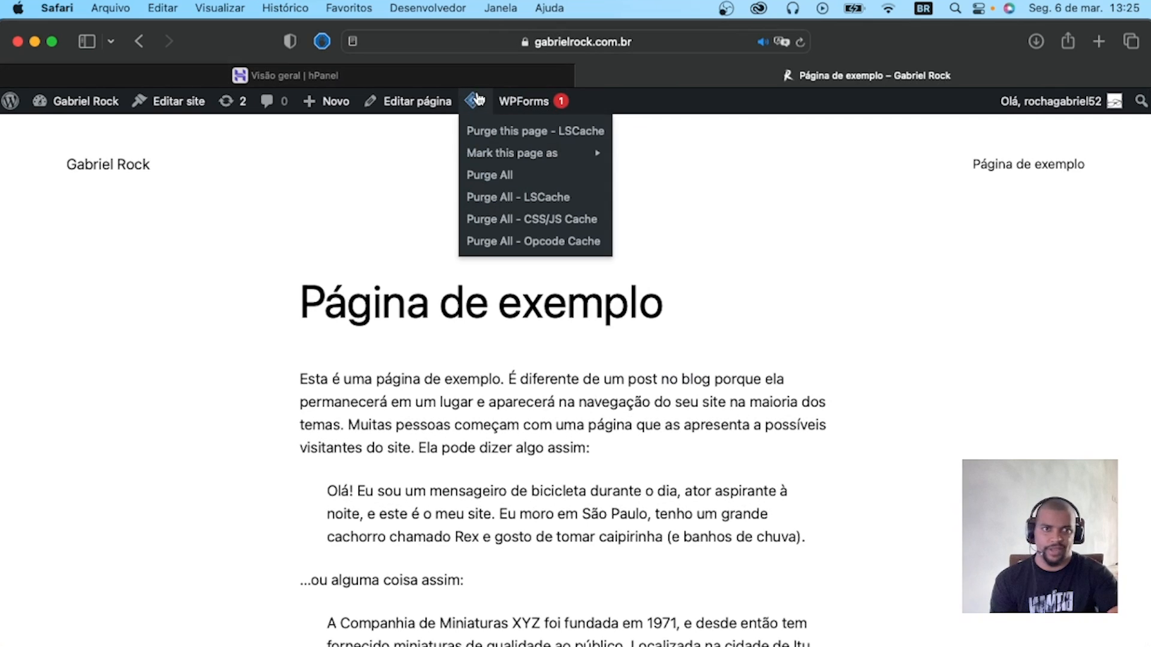
{"action": "left_click", "coordinate": [138, 43]}
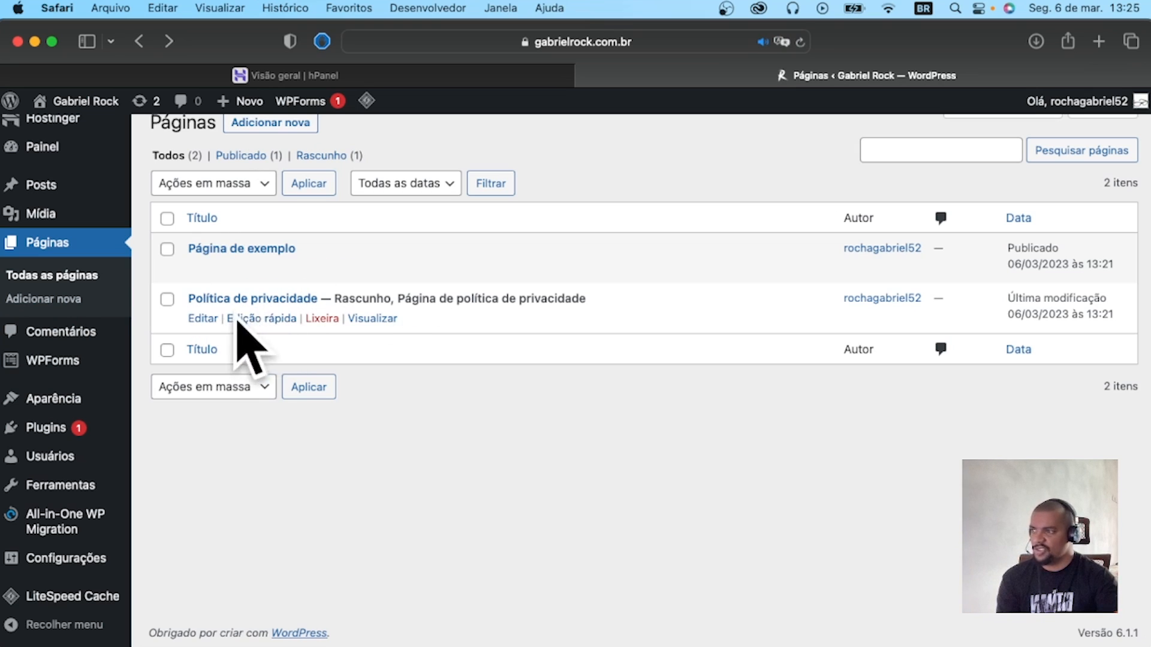
Review the site's comments, then look over the WPForms overview and its available sections.
{"action": "left_click", "coordinate": [92, 327]}
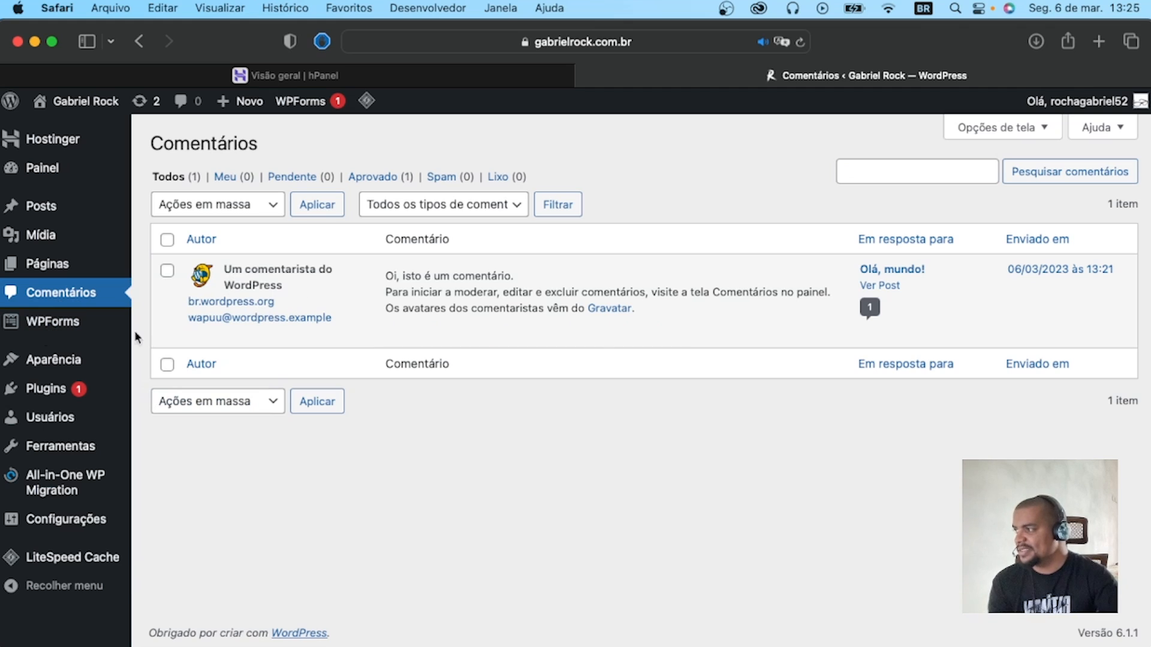
{"action": "left_click", "coordinate": [65, 324]}
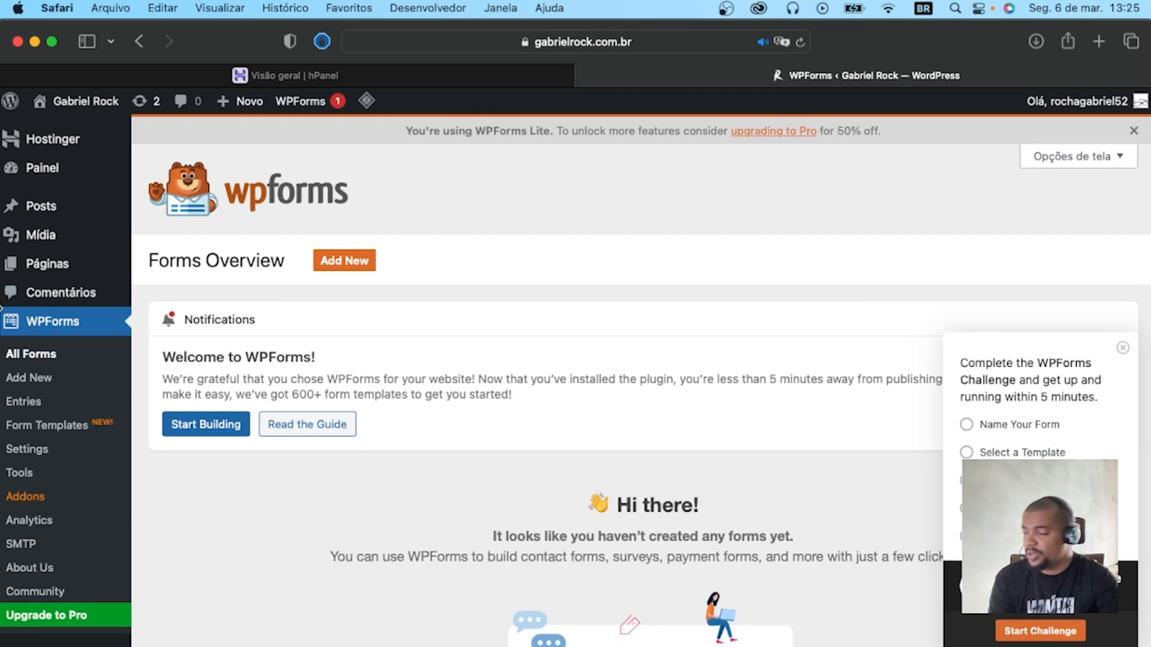
{"action": "scroll", "coordinate": [50, 331], "scroll_direction": "down", "scroll_amount": 5}
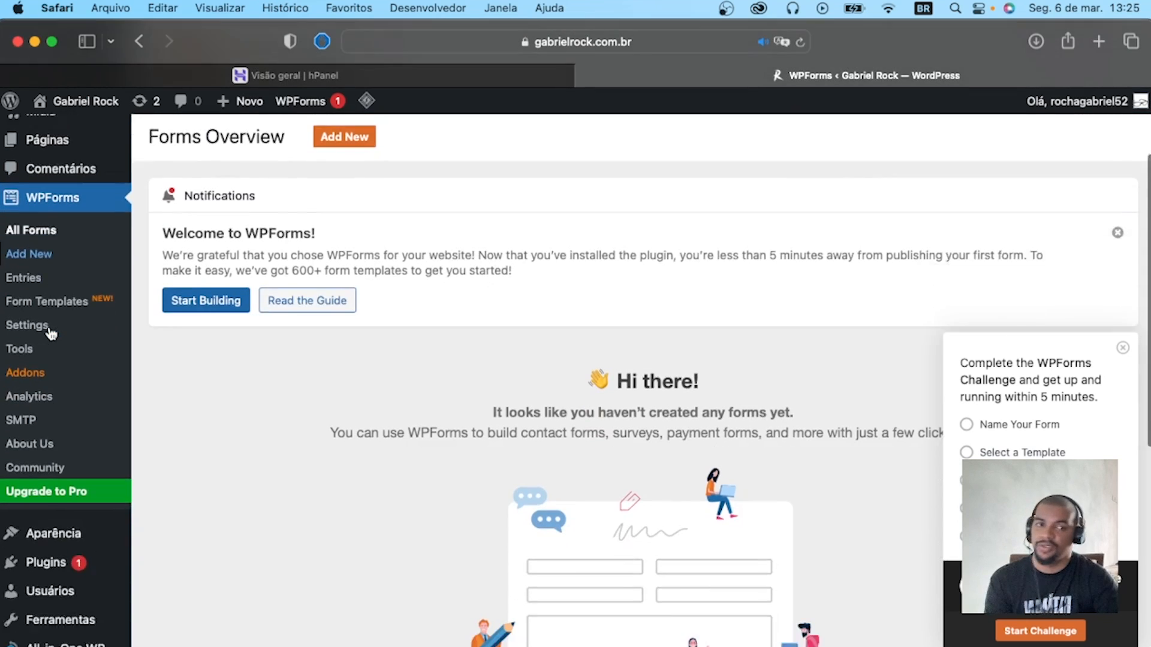
Review the installed themes, then open the catalog for adding a new theme and browse the available designs.
{"action": "left_click", "coordinate": [44, 392]}
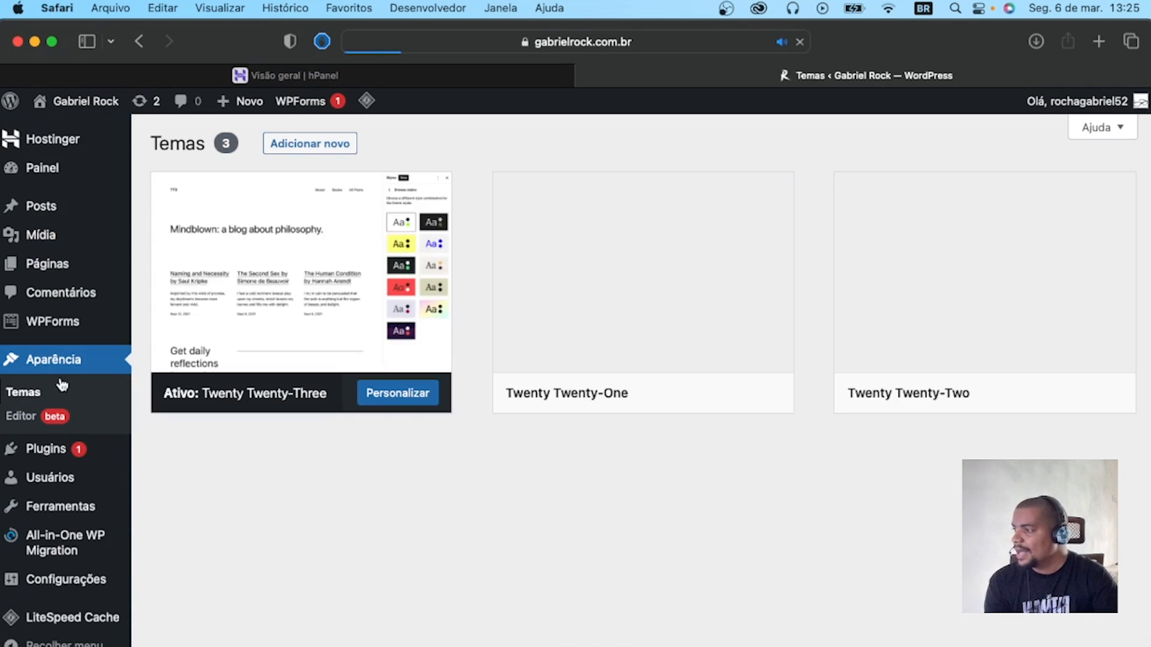
{"action": "scroll", "coordinate": [367, 390], "scroll_direction": "down", "scroll_amount": 3}
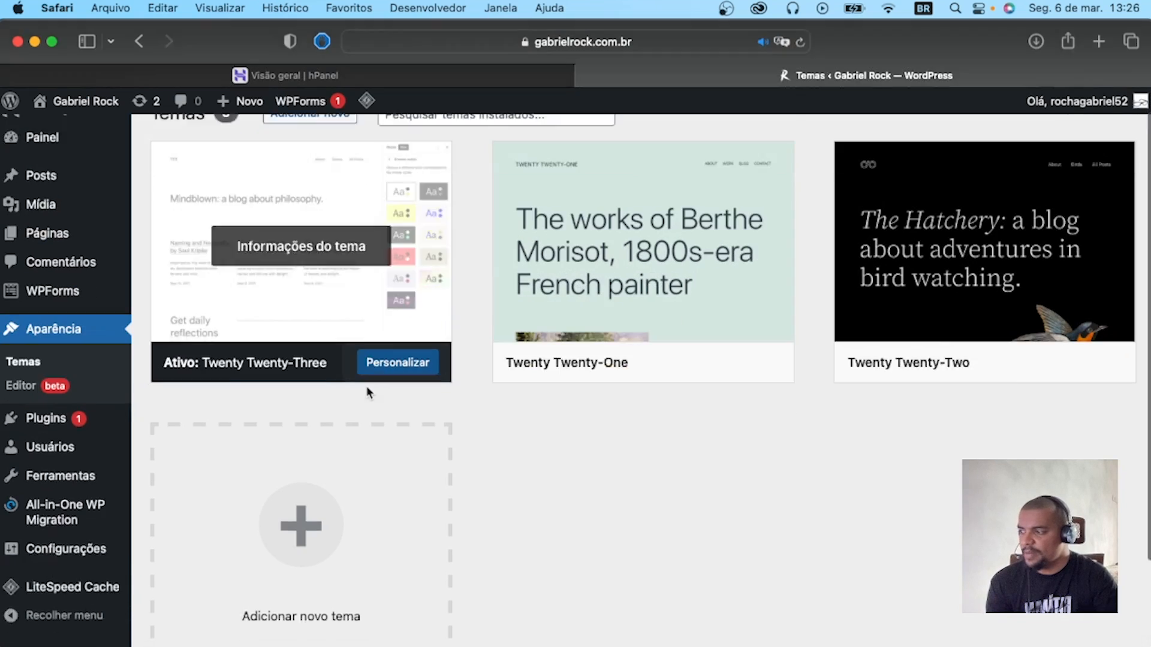
{"action": "scroll", "coordinate": [688, 232], "scroll_direction": "up", "scroll_amount": 3}
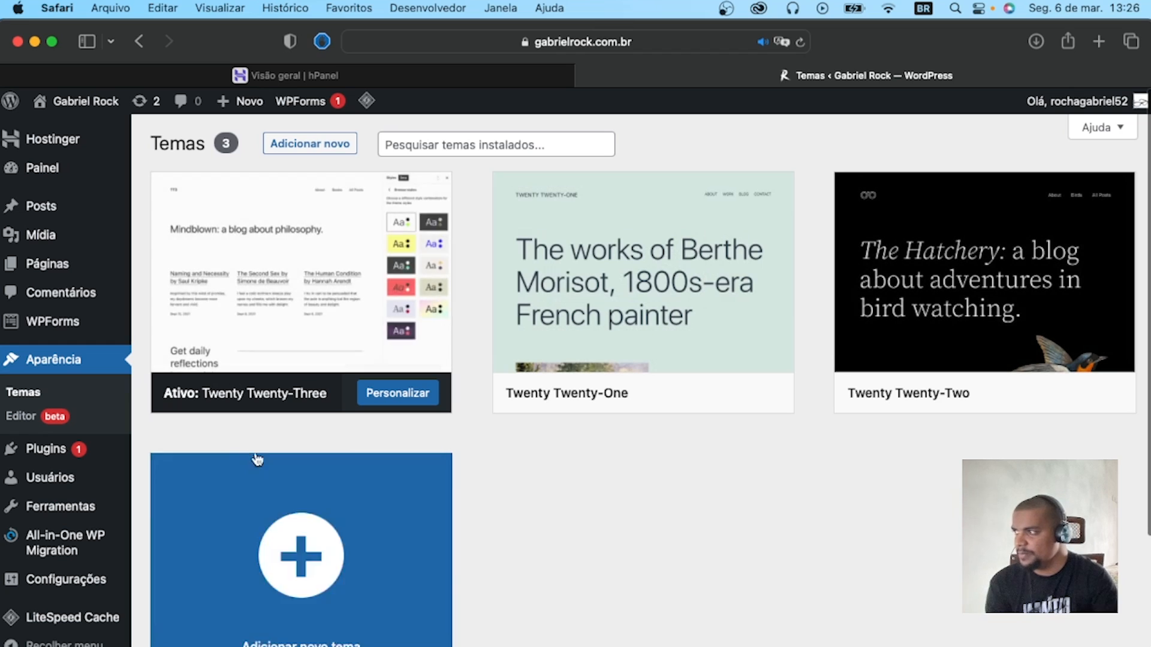
{"action": "scroll", "coordinate": [263, 452], "scroll_direction": "down", "scroll_amount": 2}
{"action": "left_click", "coordinate": [334, 427]}
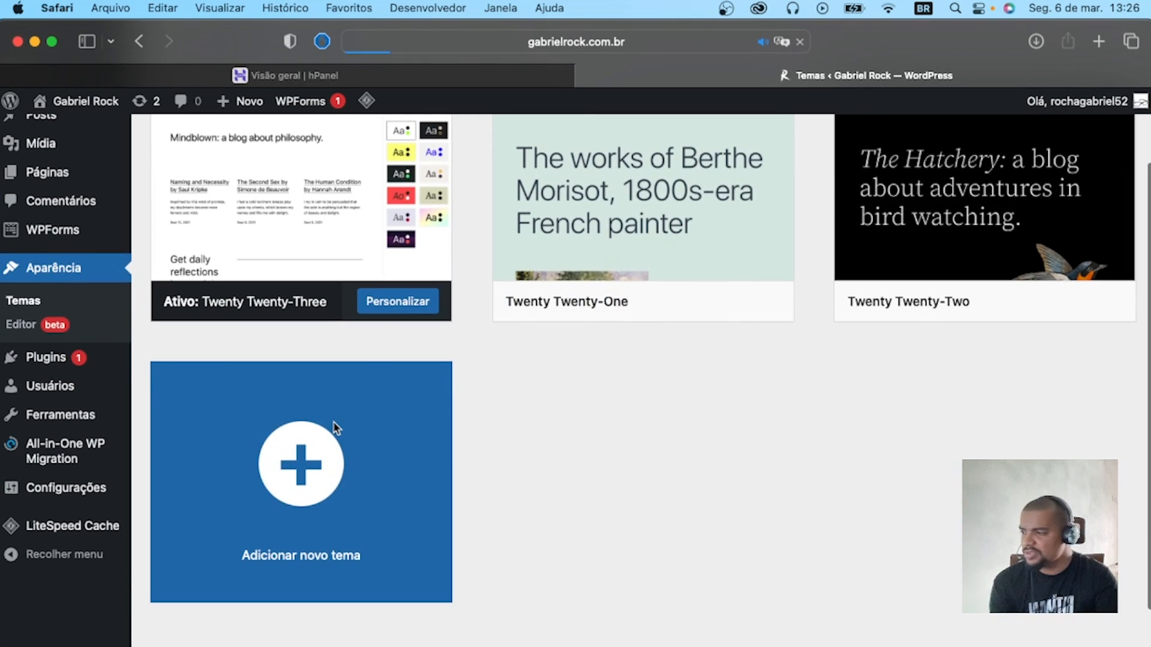
{"action": "scroll", "coordinate": [365, 397], "scroll_direction": "down", "scroll_amount": 8}
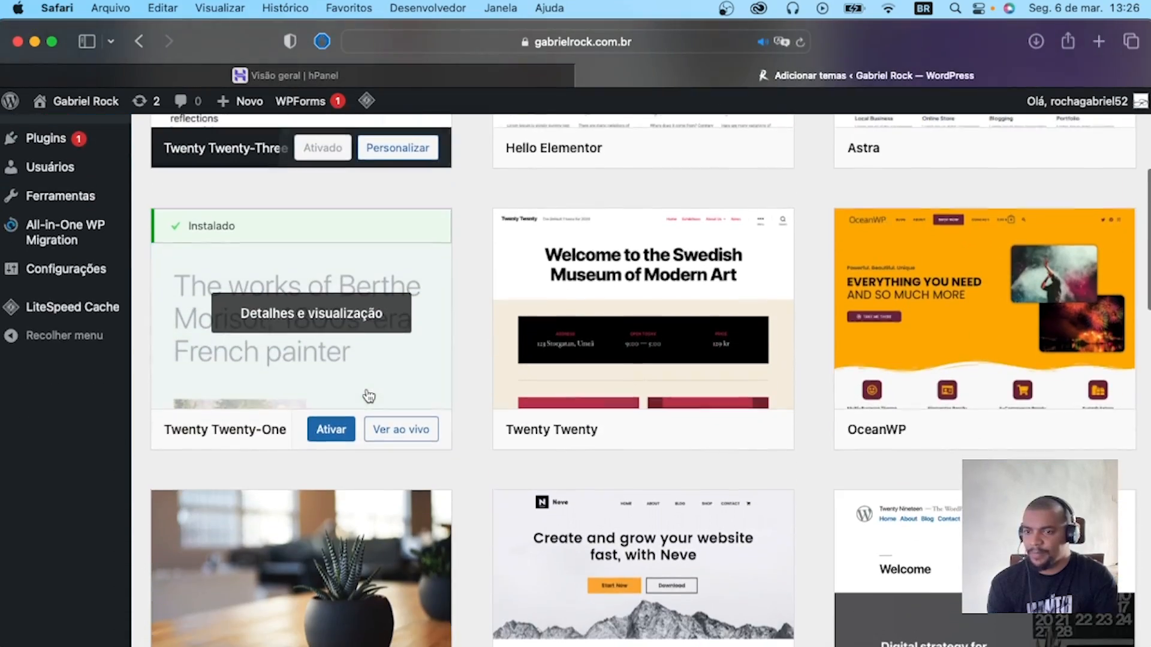
Look through the popular designs in the theme catalog, then show the form for uploading a theme as a .zip file.
{"action": "scroll", "coordinate": [365, 392], "scroll_direction": "down", "scroll_amount": 20}
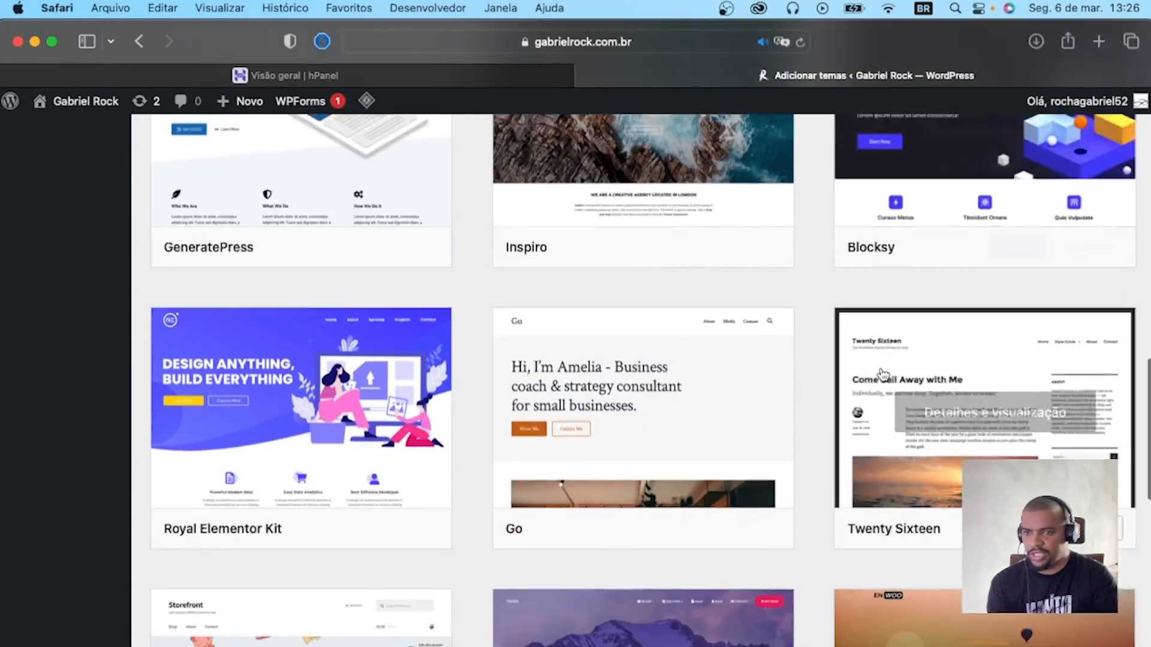
{"action": "scroll", "coordinate": [880, 376], "scroll_direction": "down", "scroll_amount": 20}
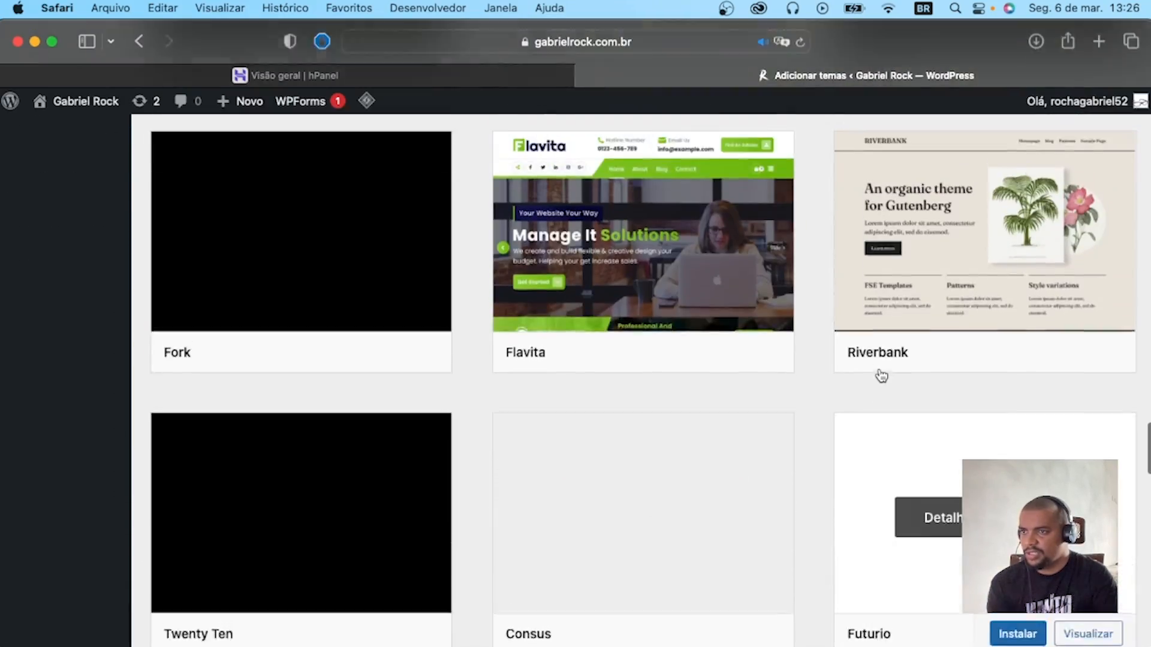
{"action": "scroll", "coordinate": [880, 375], "scroll_direction": "up", "scroll_amount": 20}
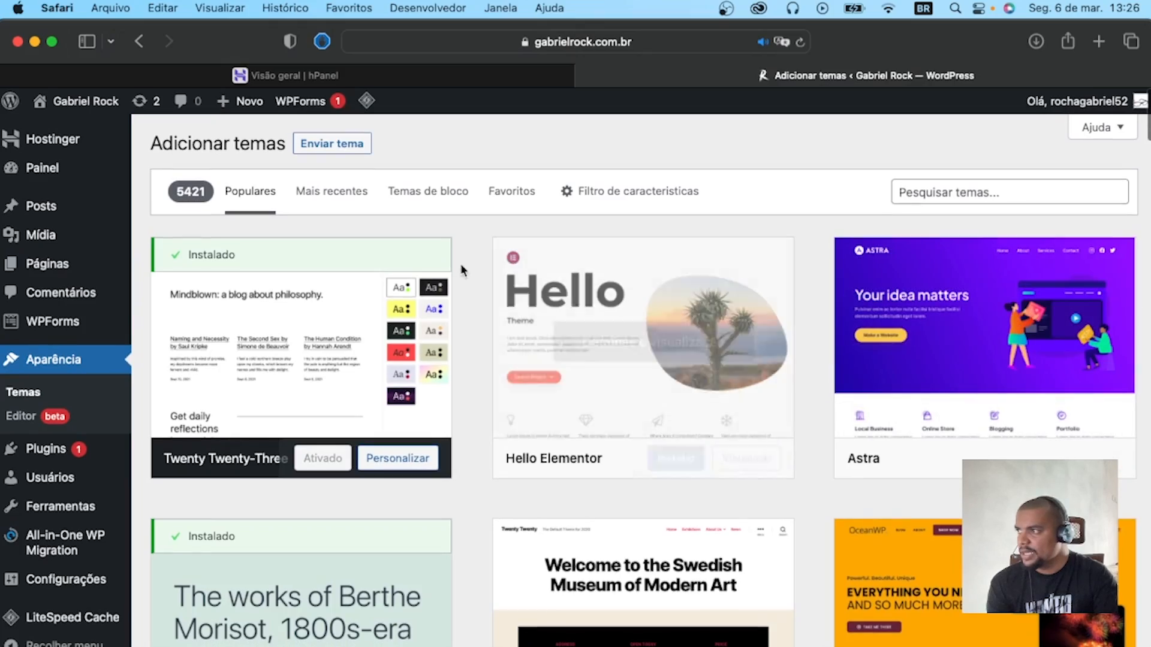
{"action": "scroll", "coordinate": [737, 413], "scroll_direction": "down", "scroll_amount": 20}
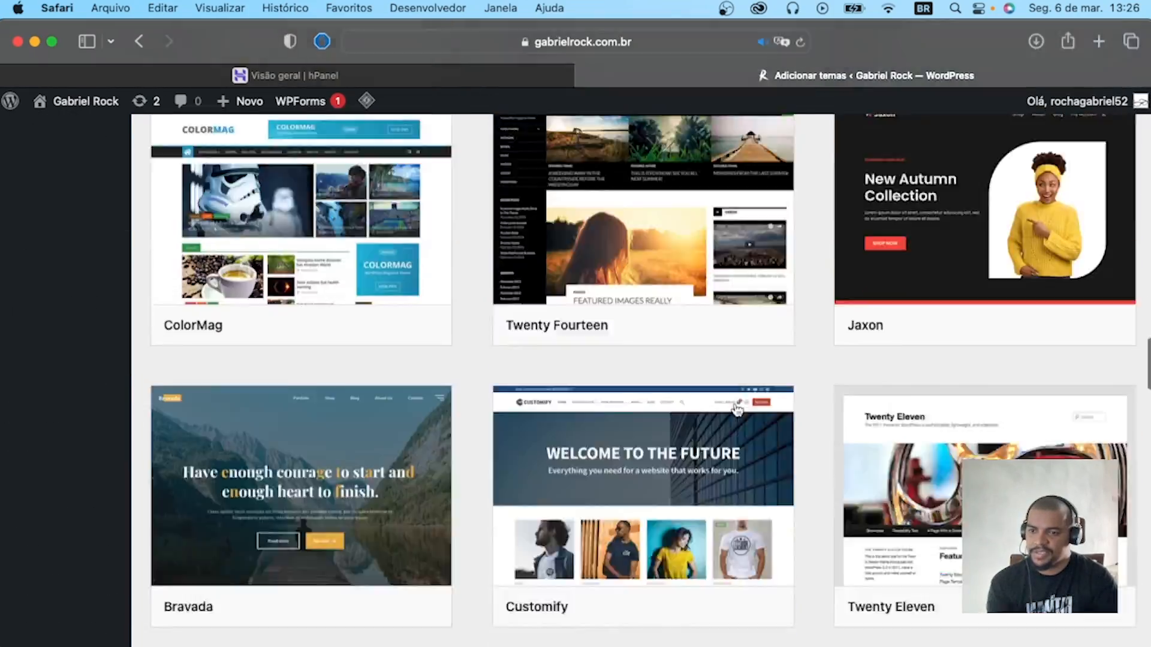
{"action": "scroll", "coordinate": [738, 411], "scroll_direction": "down", "scroll_amount": 15}
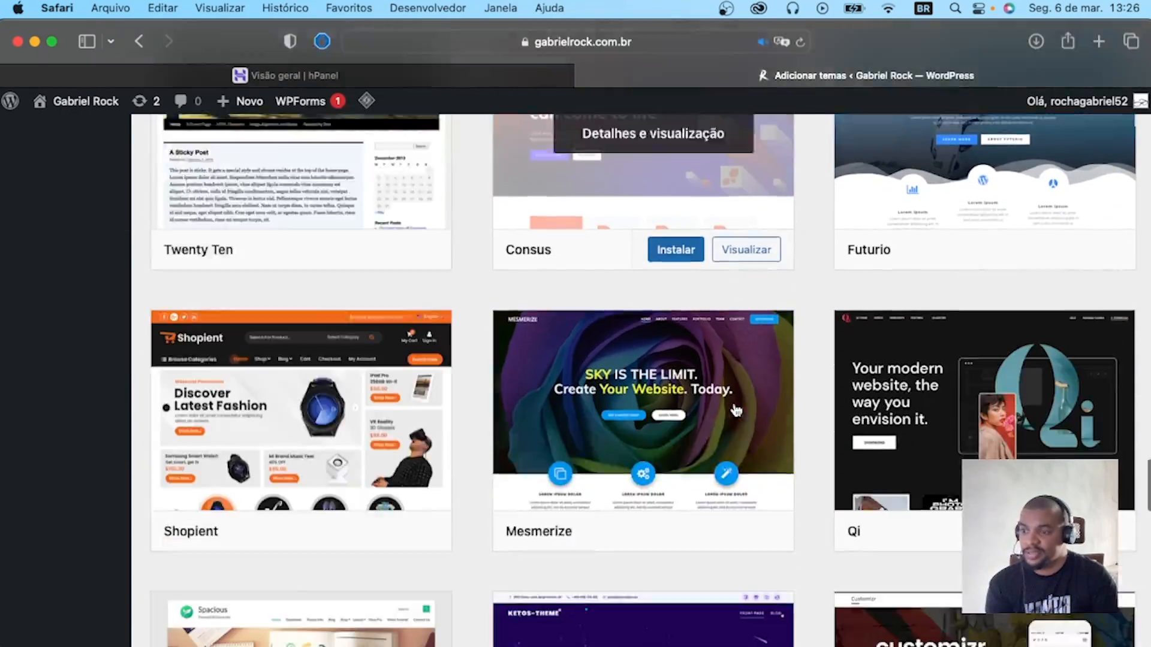
{"action": "scroll", "coordinate": [736, 411], "scroll_direction": "down", "scroll_amount": 20}
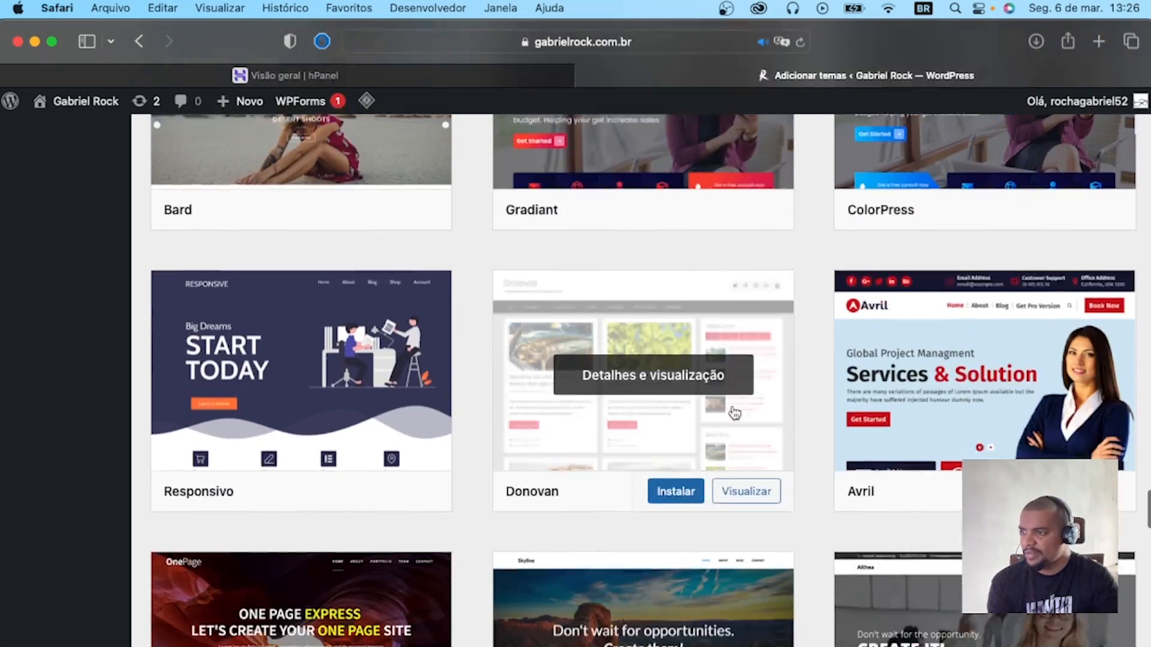
{"action": "scroll", "coordinate": [735, 413], "scroll_direction": "down", "scroll_amount": 10}
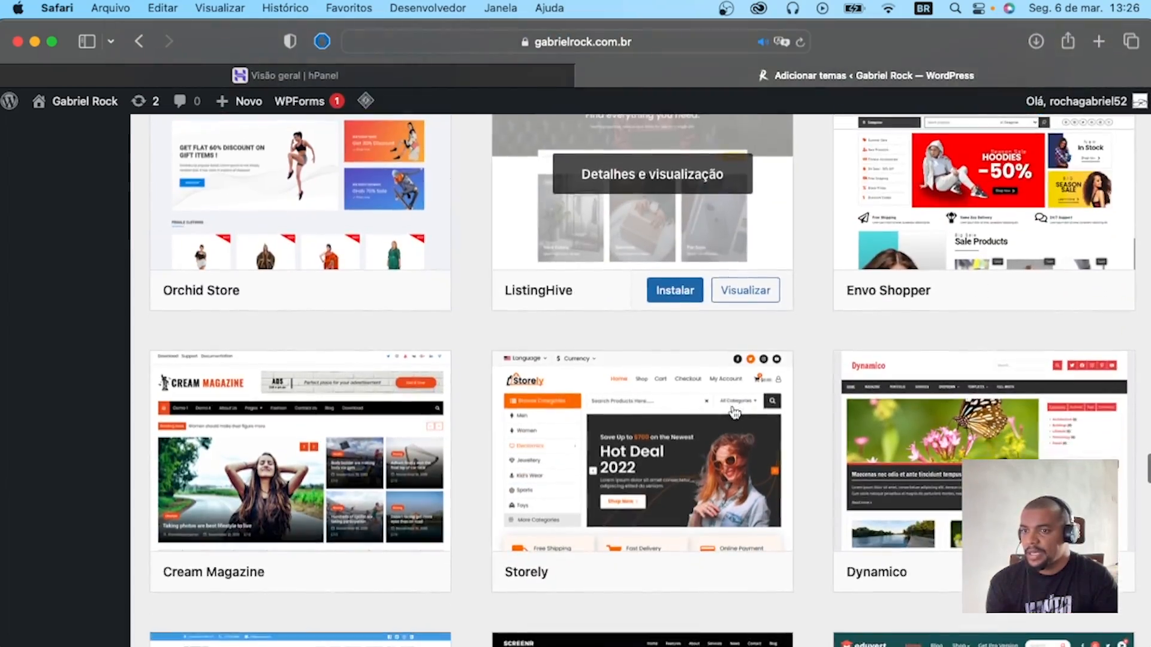
{"action": "scroll", "coordinate": [735, 413], "scroll_direction": "up", "scroll_amount": 20}
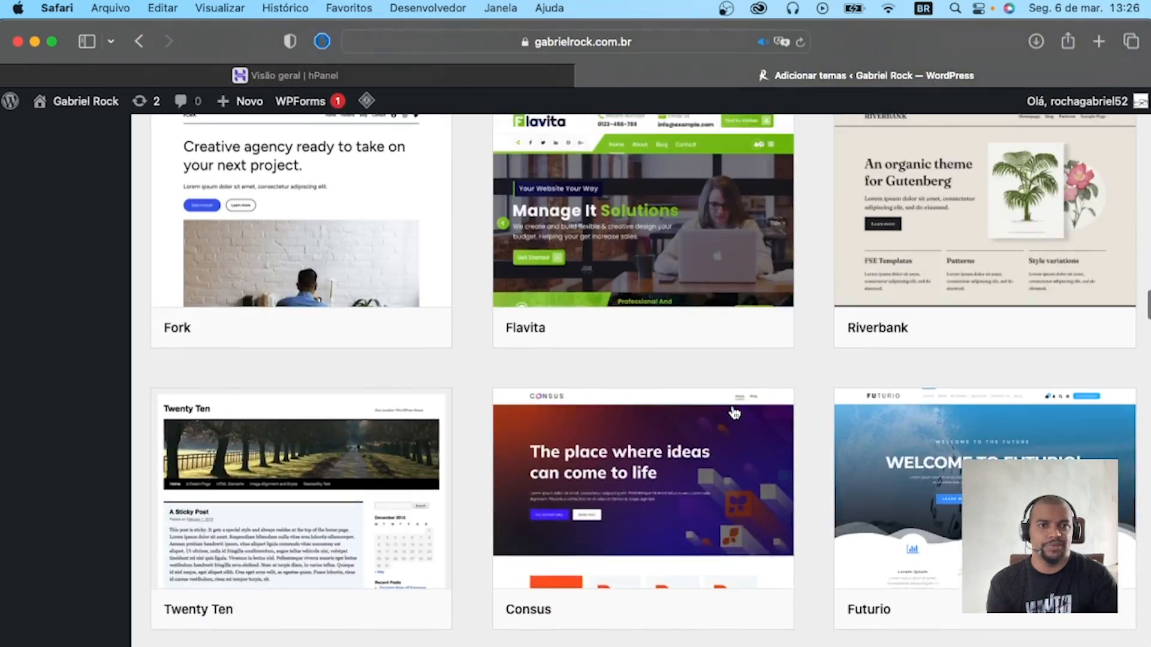
{"action": "scroll", "coordinate": [735, 413], "scroll_direction": "up", "scroll_amount": 10}
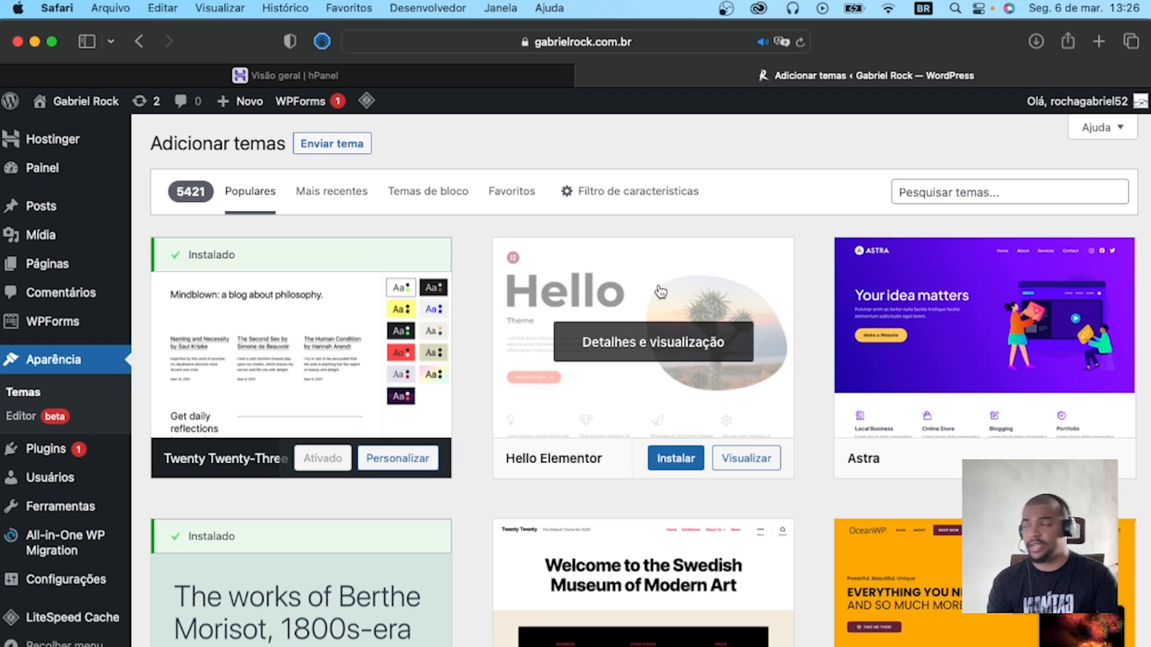
{"action": "left_click", "coordinate": [311, 152]}
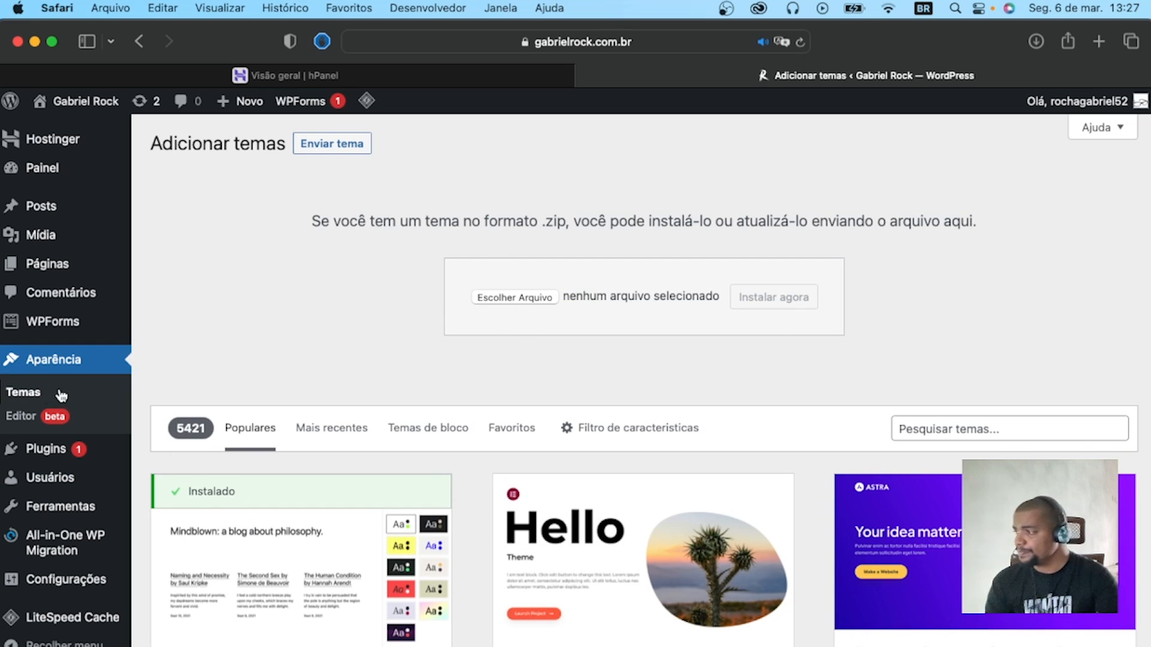
In the installed plugins list, bulk-deactivate every plugin except Akismet Anti-Spam and Hello Dolly.
{"action": "scroll", "coordinate": [56, 391], "scroll_direction": "down", "scroll_amount": 3}
{"action": "left_click", "coordinate": [44, 336]}
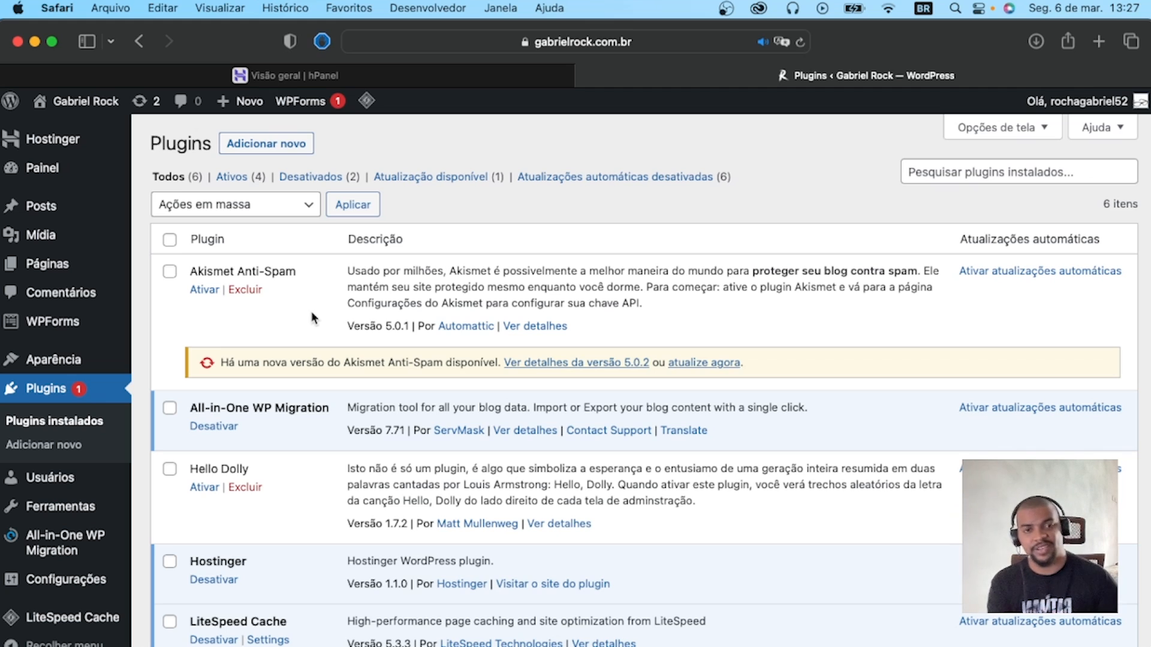
{"action": "left_click", "coordinate": [170, 239]}
{"action": "scroll", "coordinate": [182, 544], "scroll_direction": "down", "scroll_amount": 2}
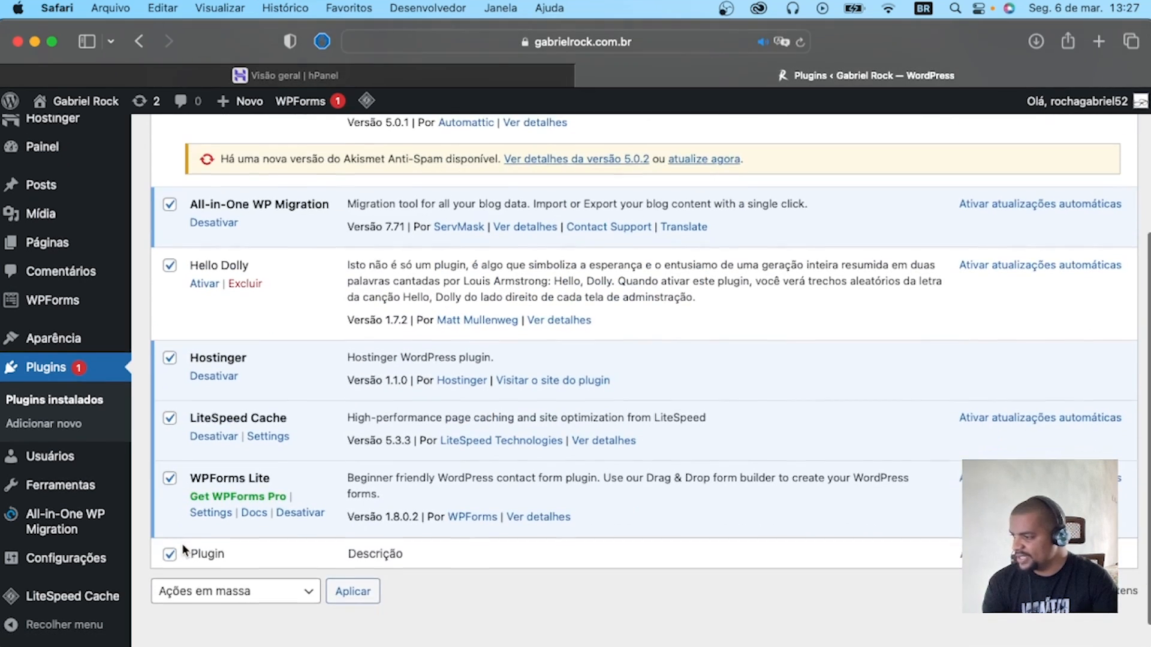
{"action": "scroll", "coordinate": [178, 542], "scroll_direction": "up", "scroll_amount": 2}
{"action": "left_click", "coordinate": [169, 468]}
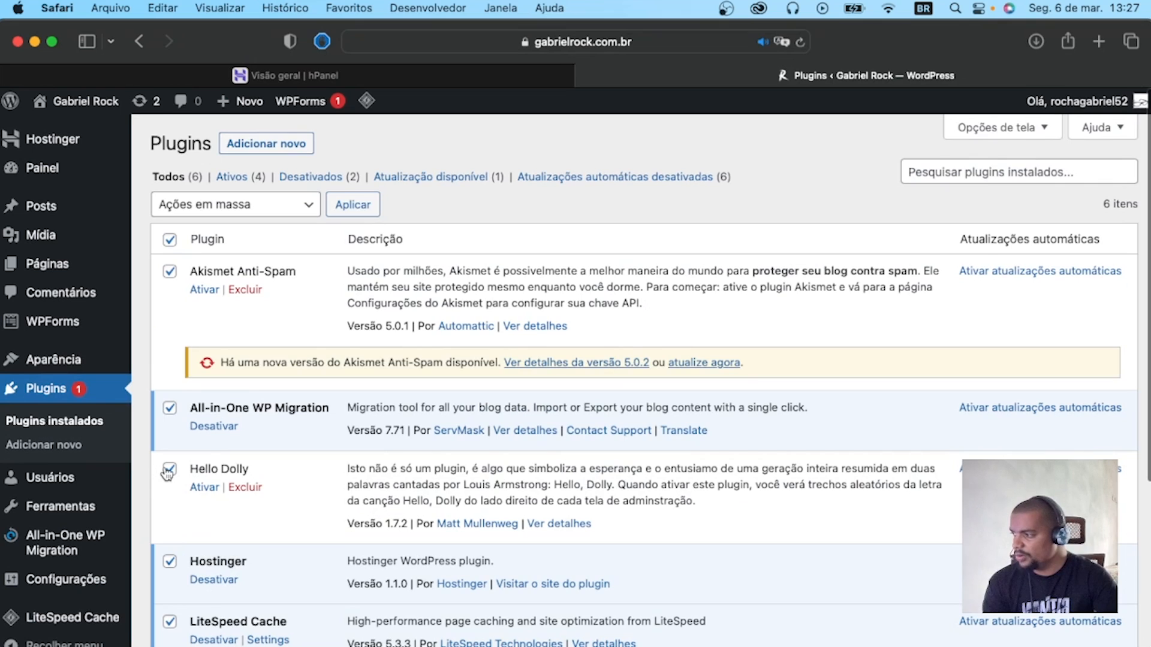
{"action": "left_click", "coordinate": [170, 272]}
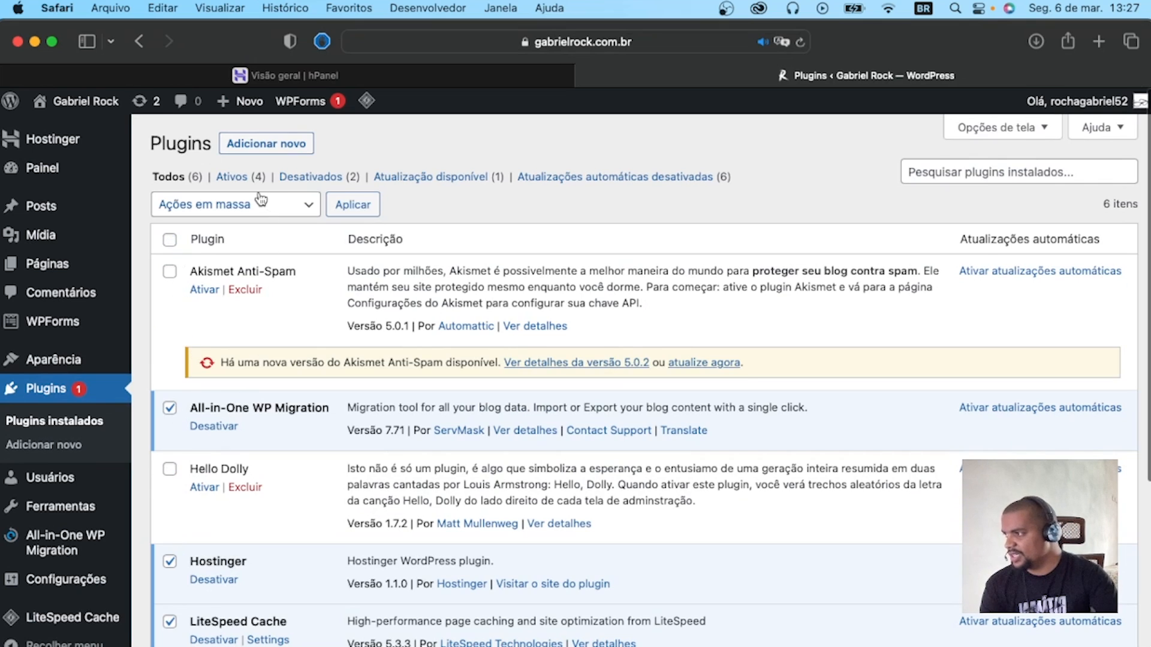
{"action": "left_click", "coordinate": [243, 204]}
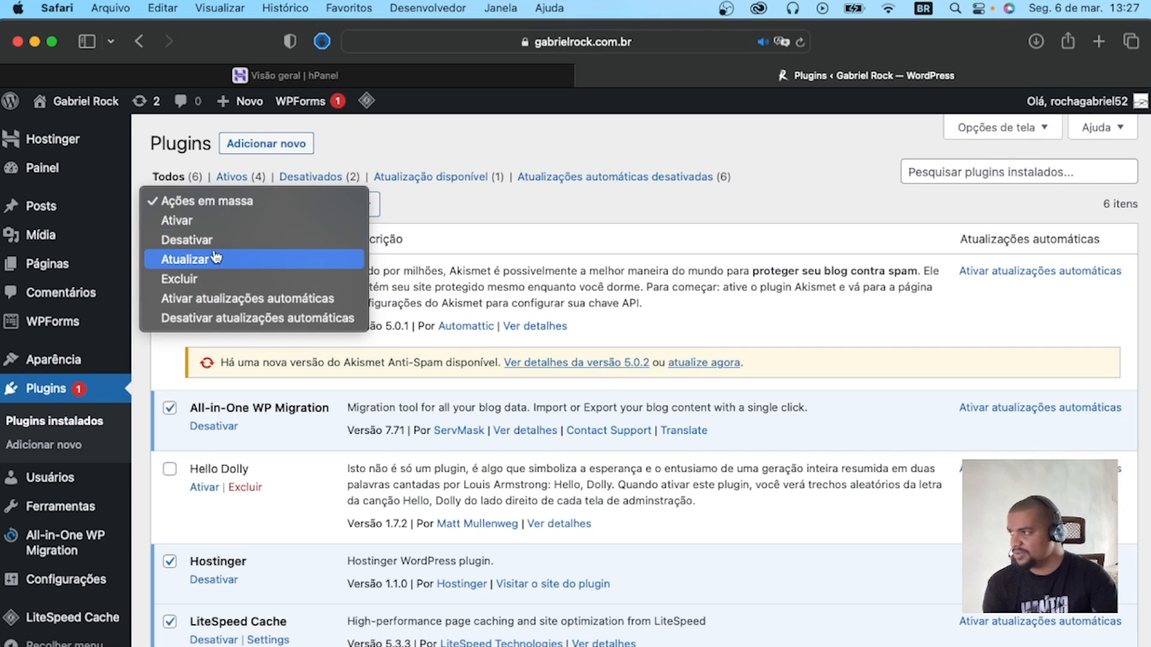
{"action": "left_click", "coordinate": [290, 239]}
{"action": "left_click", "coordinate": [352, 206]}
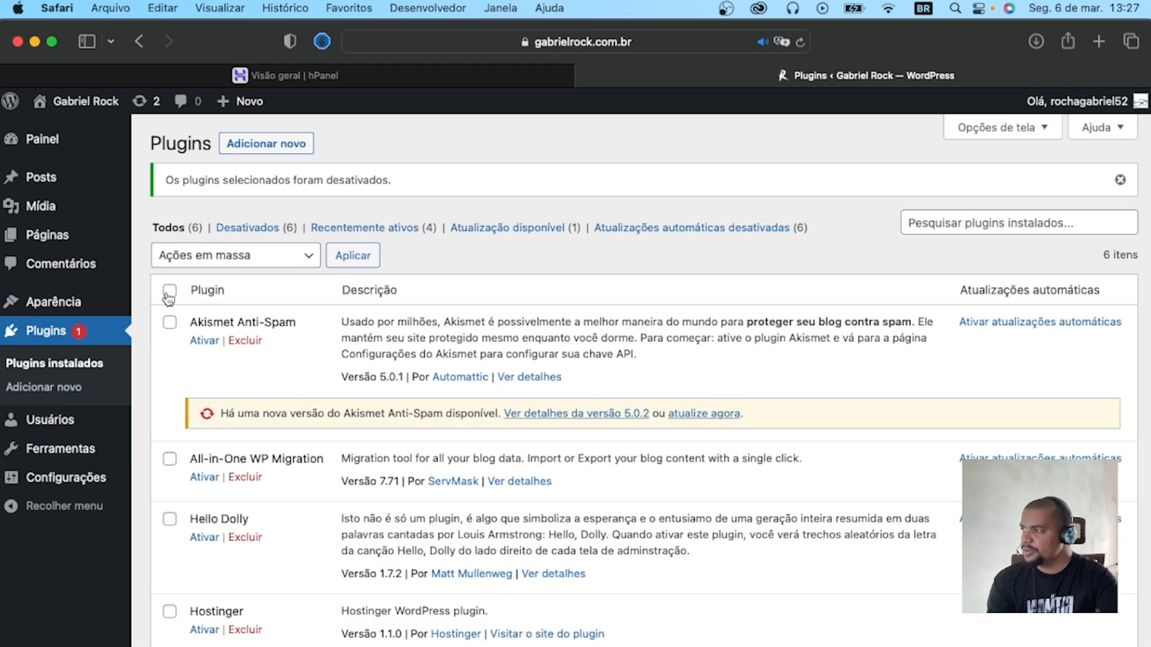
Select all installed plugins and bulk-delete them together with their data.
{"action": "left_click", "coordinate": [169, 291]}
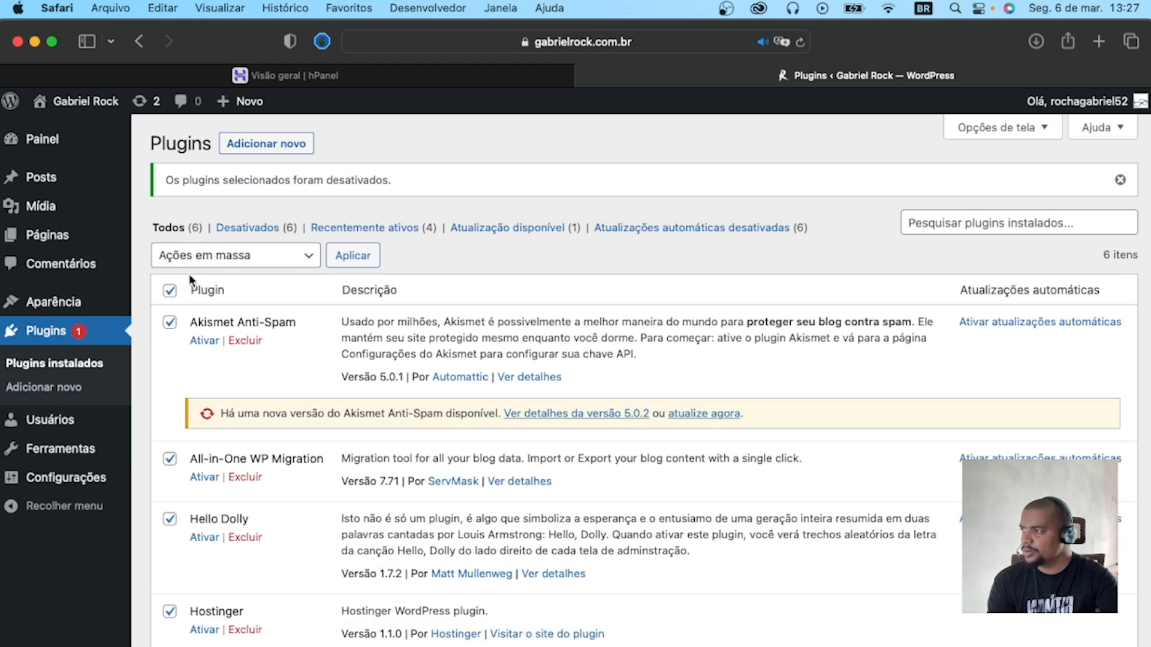
{"action": "left_click", "coordinate": [197, 257]}
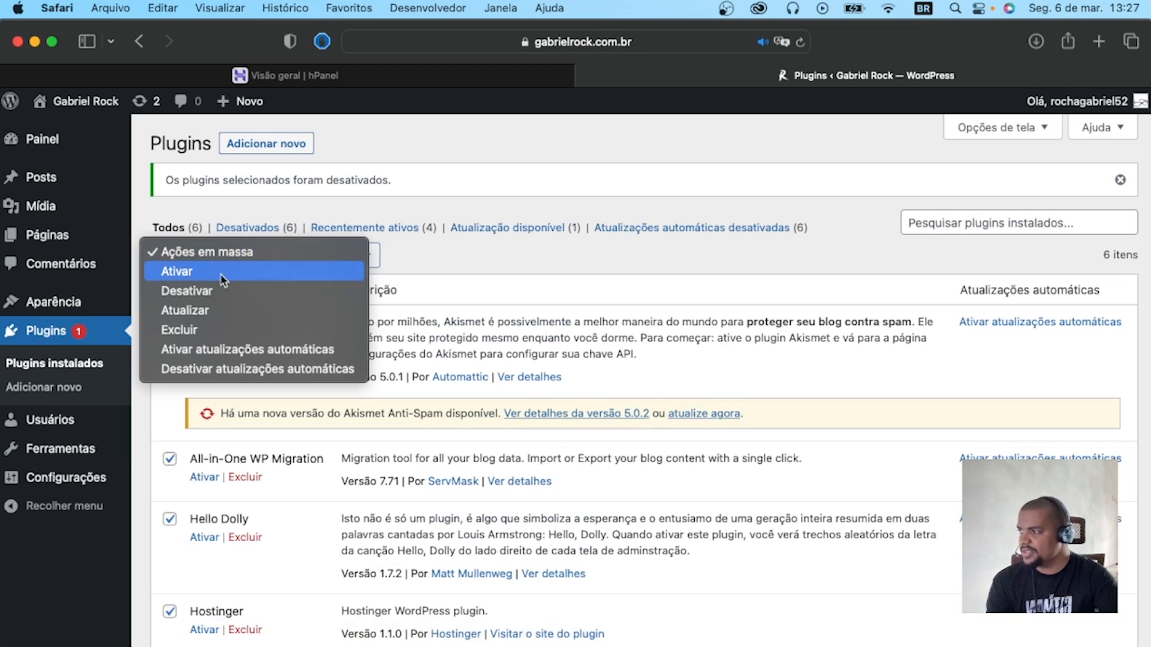
{"action": "left_click", "coordinate": [182, 329]}
{"action": "left_click", "coordinate": [345, 255]}
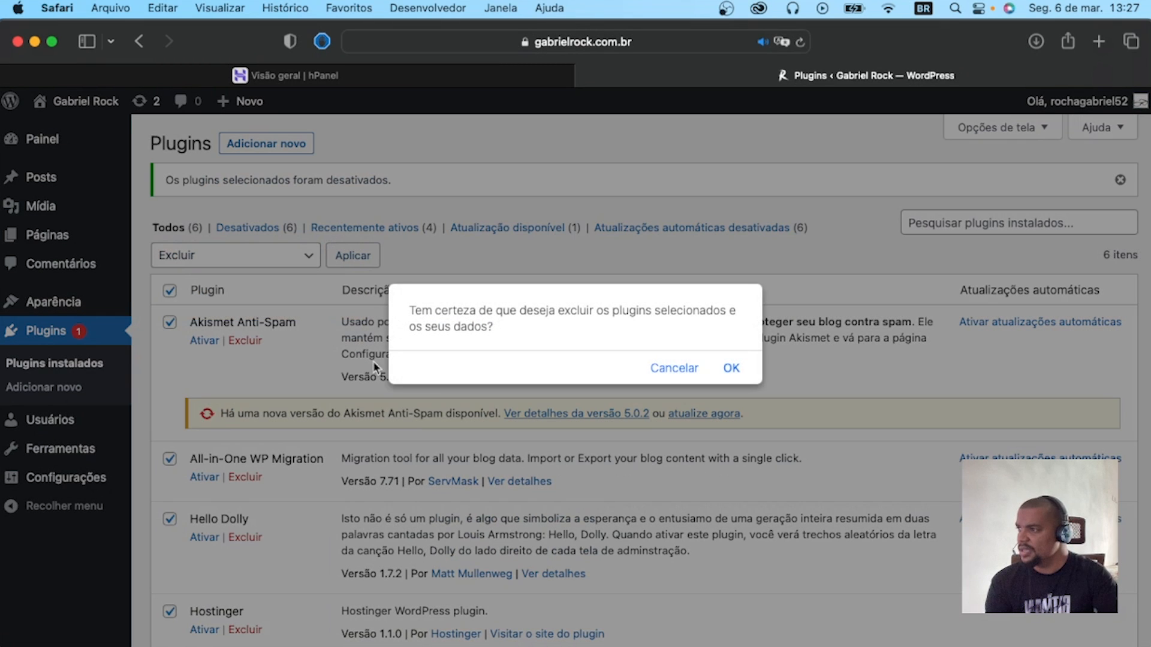
{"action": "left_click", "coordinate": [725, 375]}
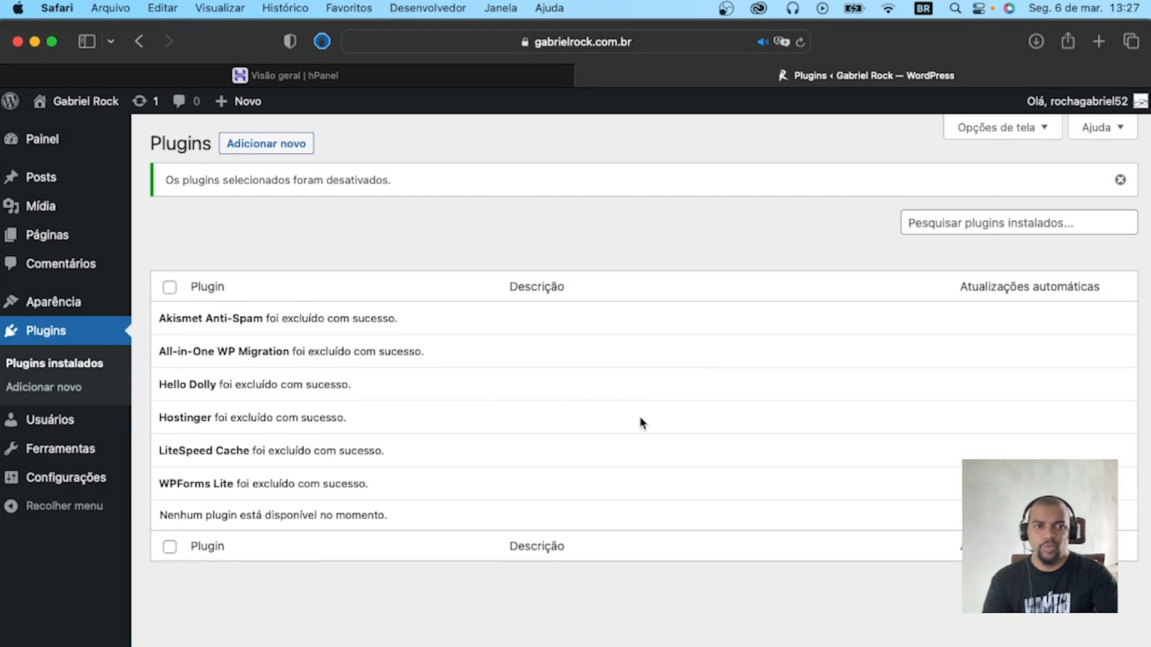
Search the plugin directory for "elementor", then install and activate Elementor Website Builder.
{"action": "left_click", "coordinate": [273, 145]}
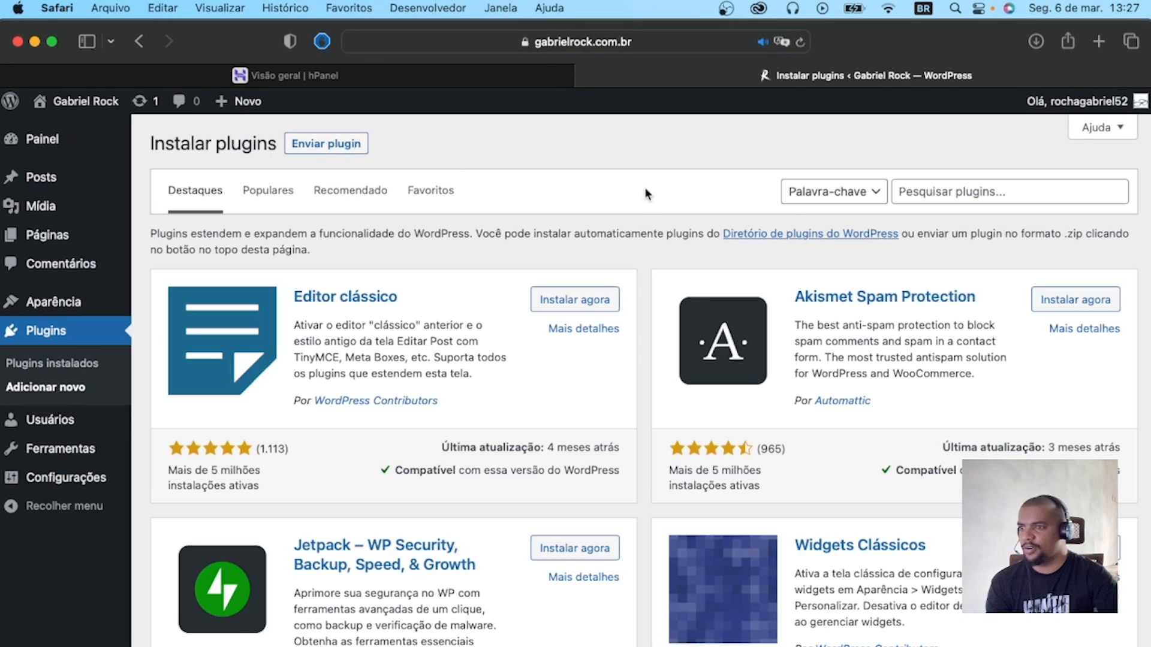
{"action": "left_click", "coordinate": [1005, 191]}
{"action": "type", "text": "elementor"}
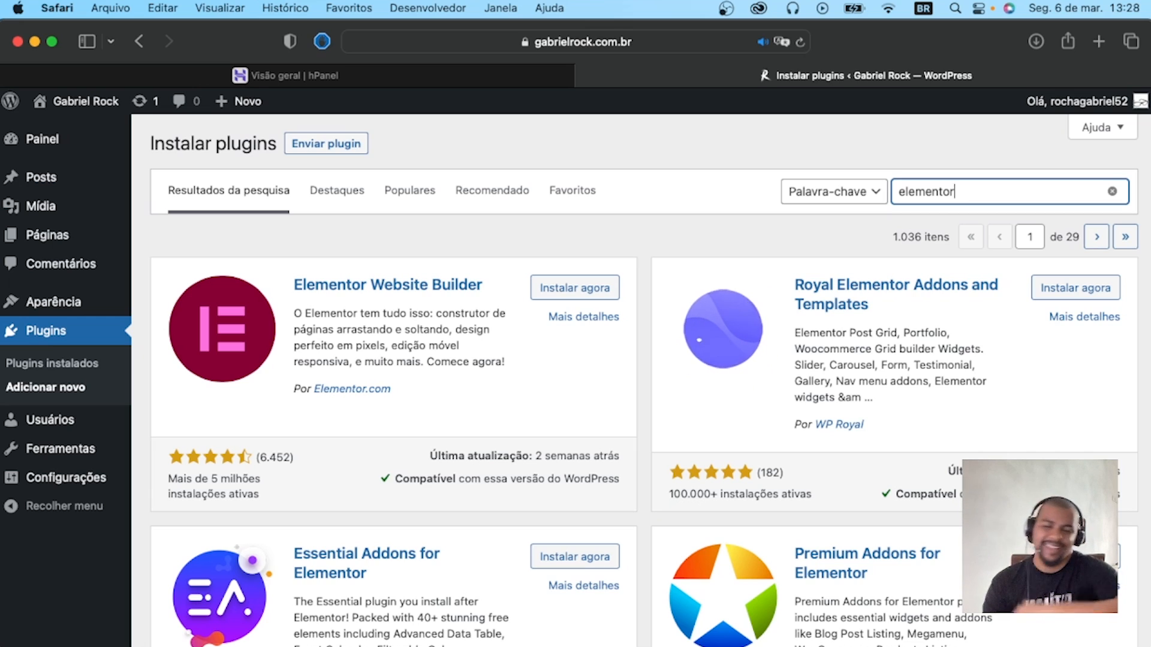
{"action": "left_click", "coordinate": [577, 295]}
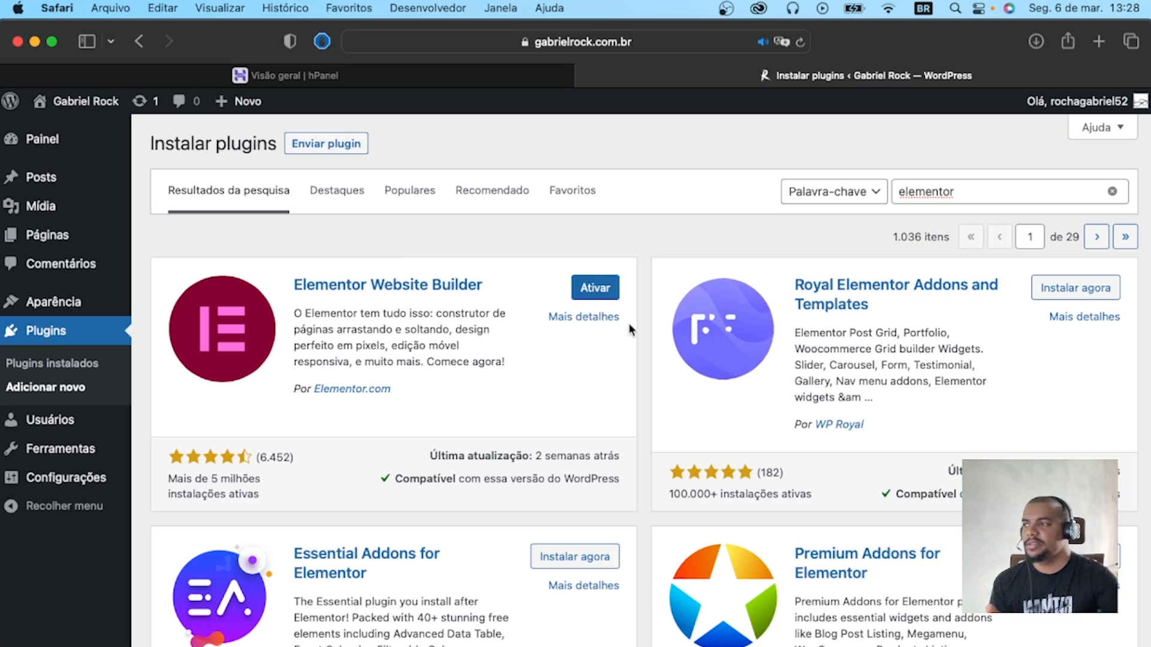
{"action": "left_click", "coordinate": [607, 288]}
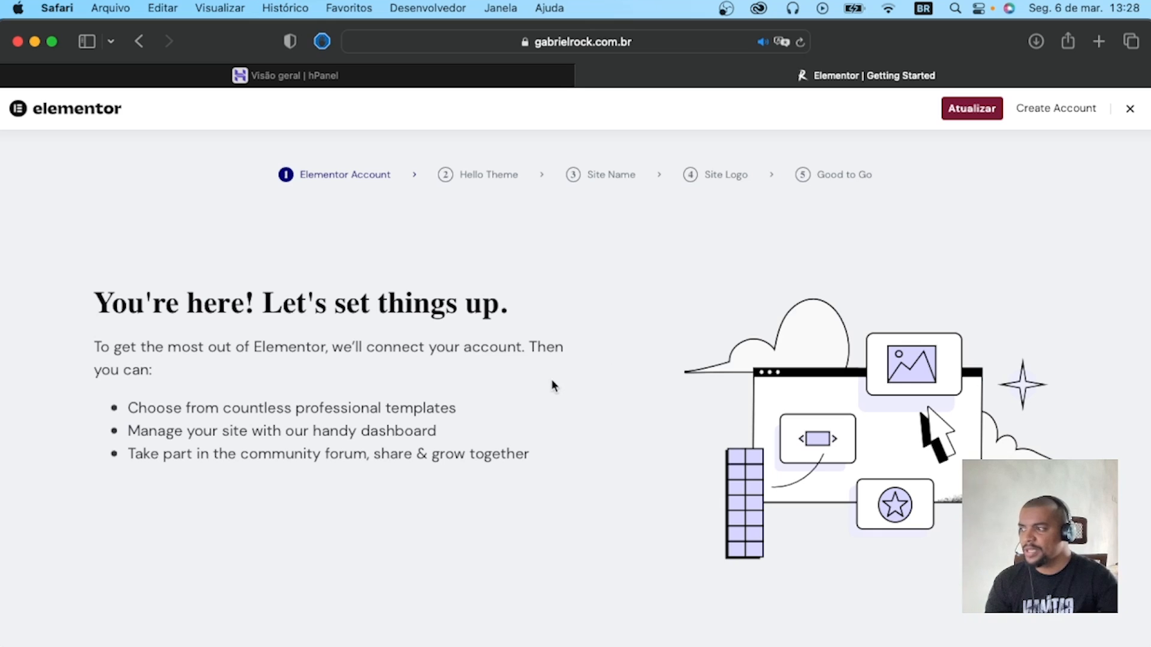
Skip the account, Hello theme and site name stages of the Elementor onboarding.
{"action": "scroll", "coordinate": [551, 385], "scroll_direction": "down", "scroll_amount": 3}
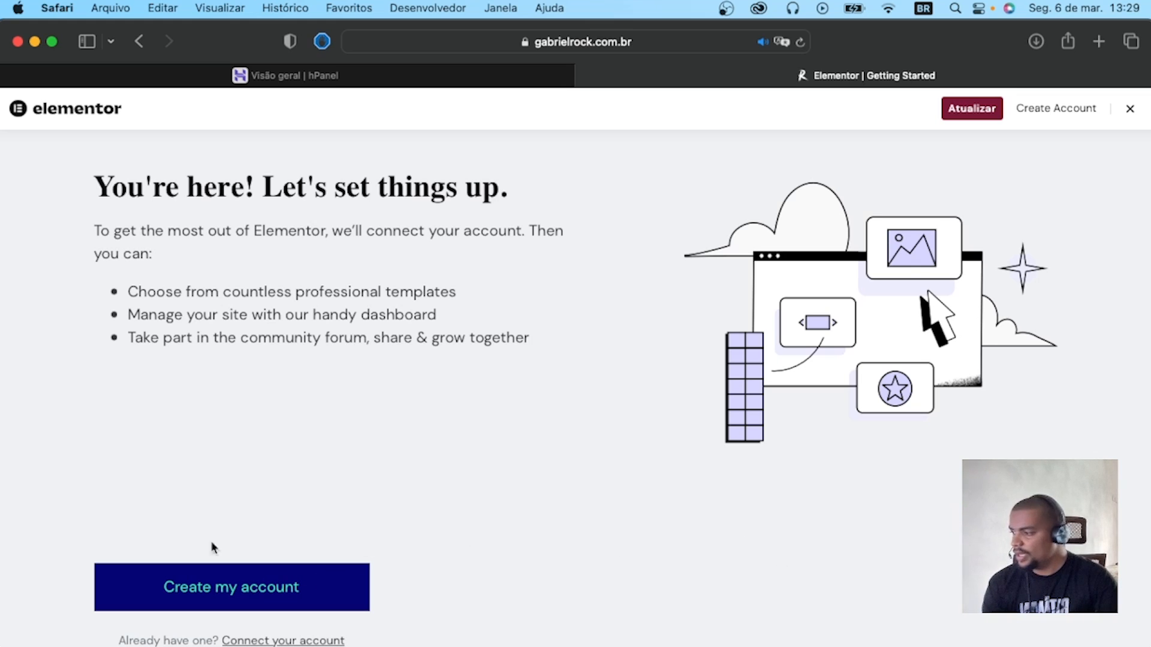
{"action": "left_click", "coordinate": [128, 597]}
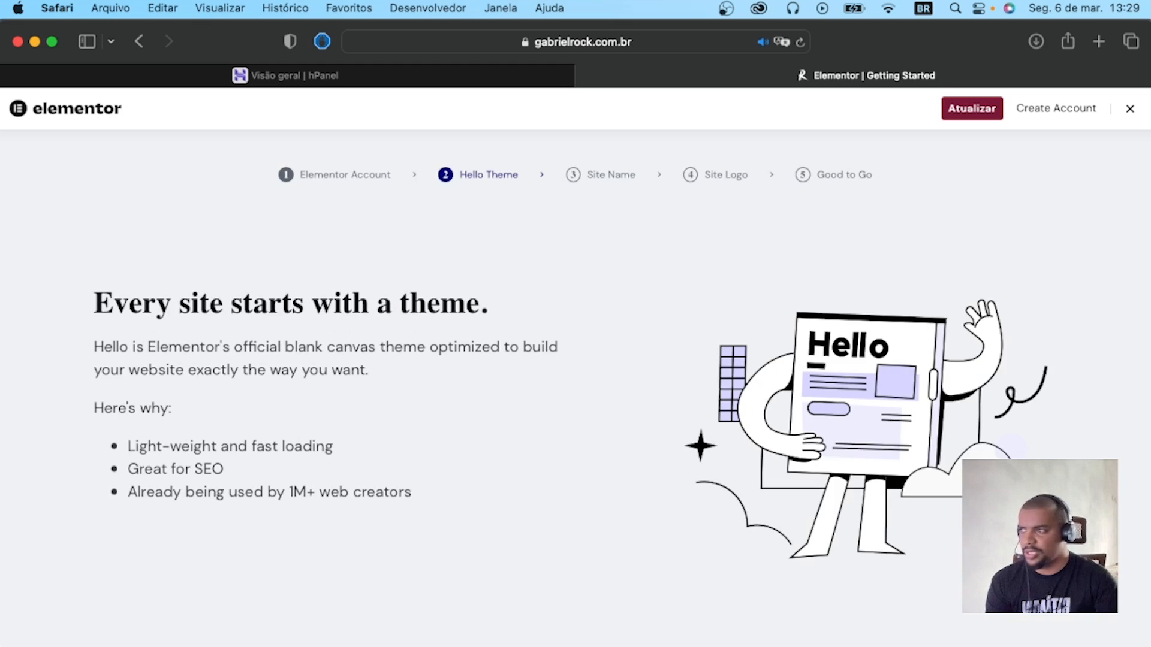
{"action": "scroll", "coordinate": [311, 544], "scroll_direction": "down", "scroll_amount": 3}
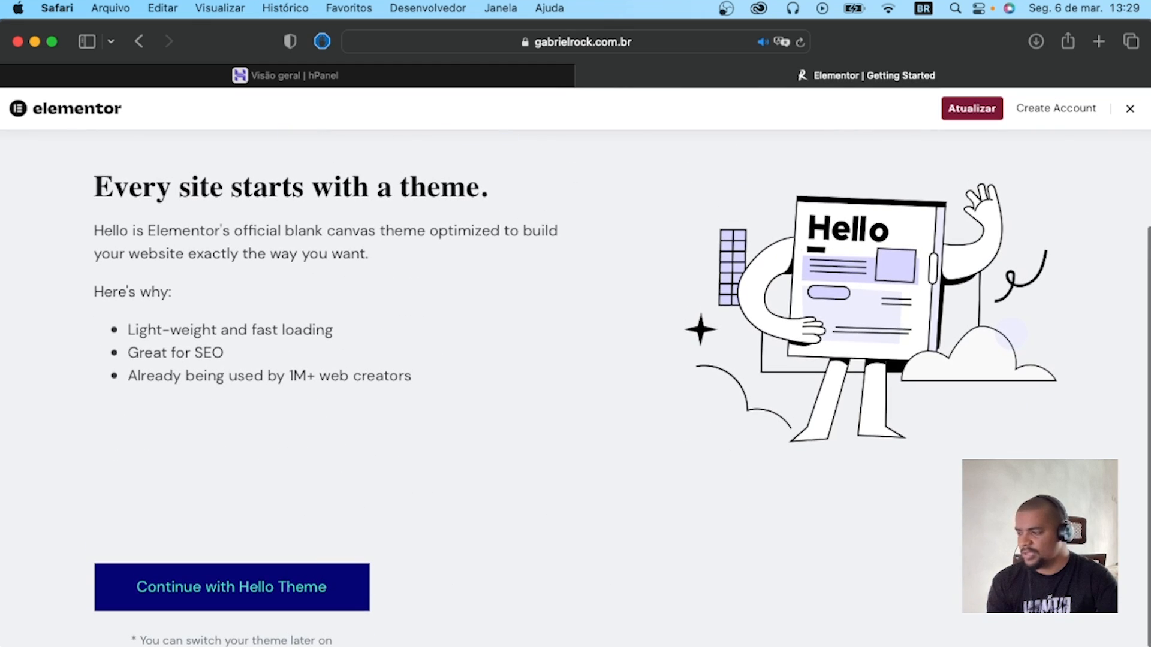
{"action": "left_click", "coordinate": [336, 591]}
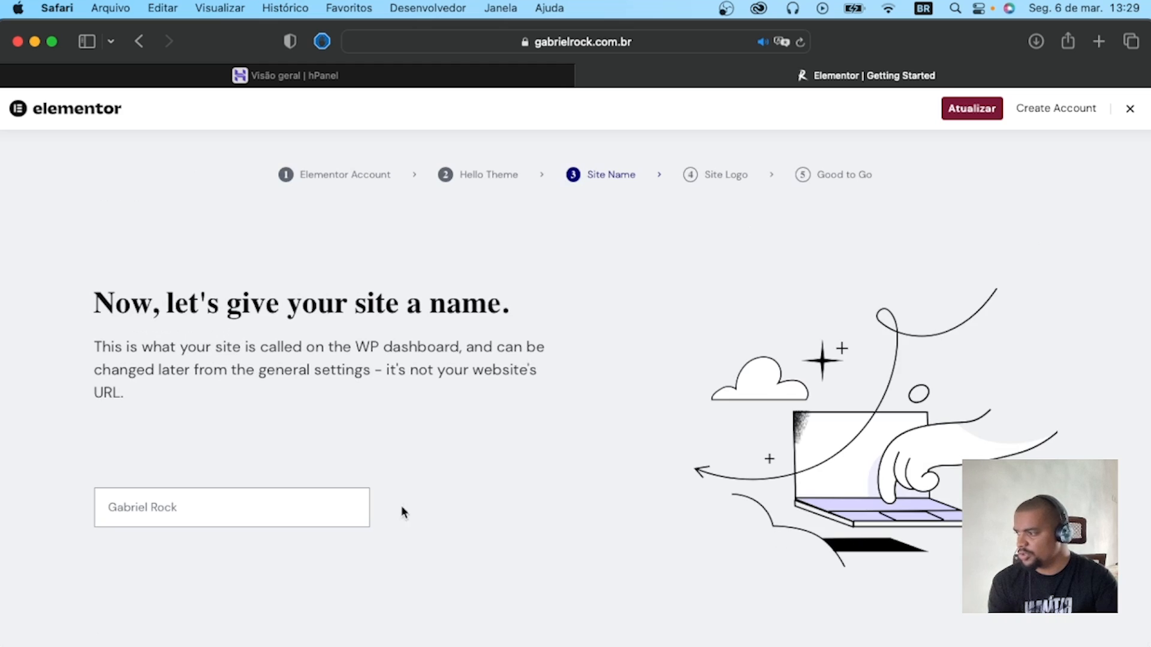
{"action": "scroll", "coordinate": [260, 507], "scroll_direction": "down", "scroll_amount": 3}
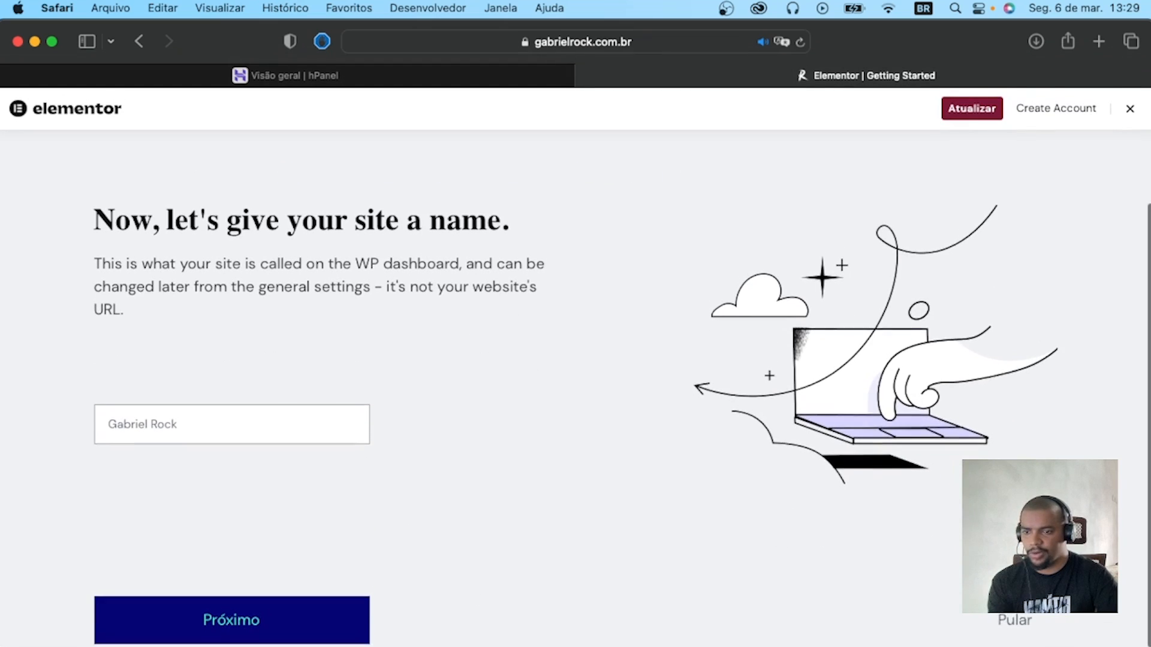
{"action": "left_click", "coordinate": [1013, 620]}
Skip the site logo and finish the onboarding to open a new page in the Elementor editor.
{"action": "scroll", "coordinate": [332, 514], "scroll_direction": "down", "scroll_amount": 2}
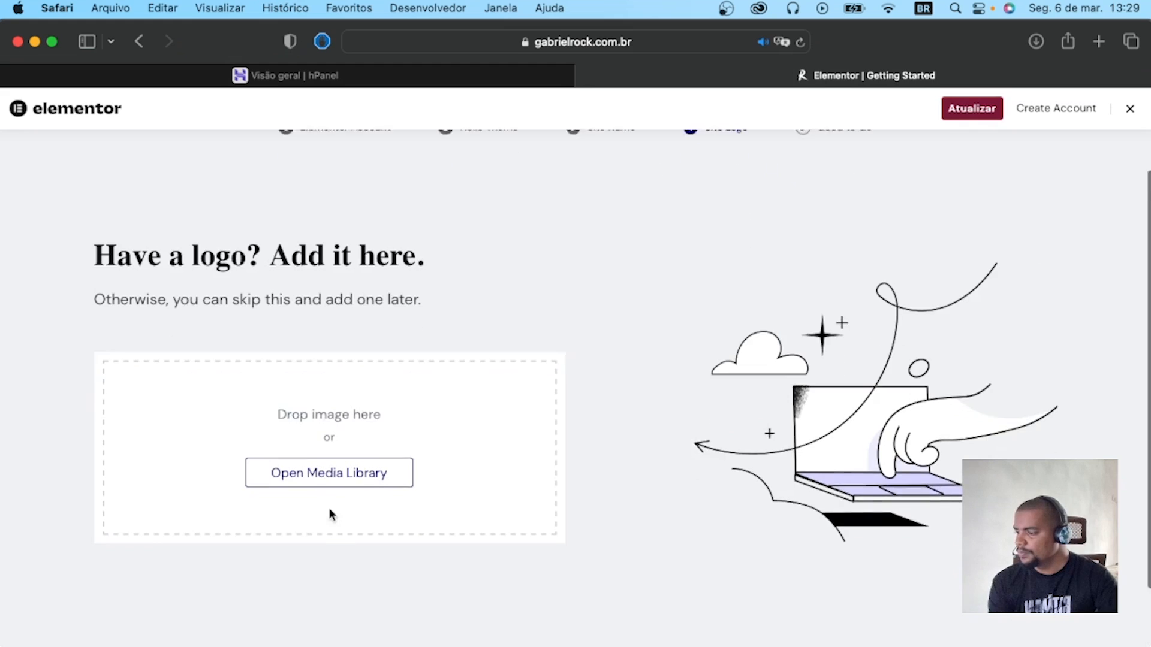
{"action": "scroll", "coordinate": [360, 475], "scroll_direction": "down", "scroll_amount": 2}
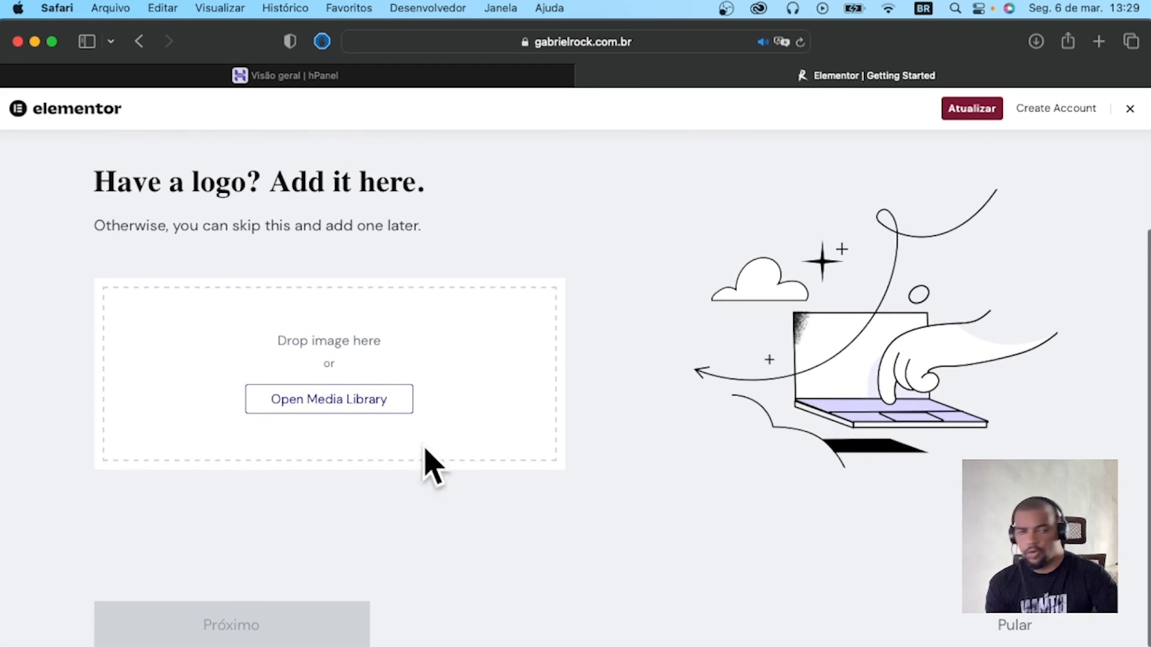
{"action": "left_click", "coordinate": [1002, 621]}
{"action": "scroll", "coordinate": [1013, 624], "scroll_direction": "down", "scroll_amount": 1}
{"action": "left_click", "coordinate": [1014, 623]}
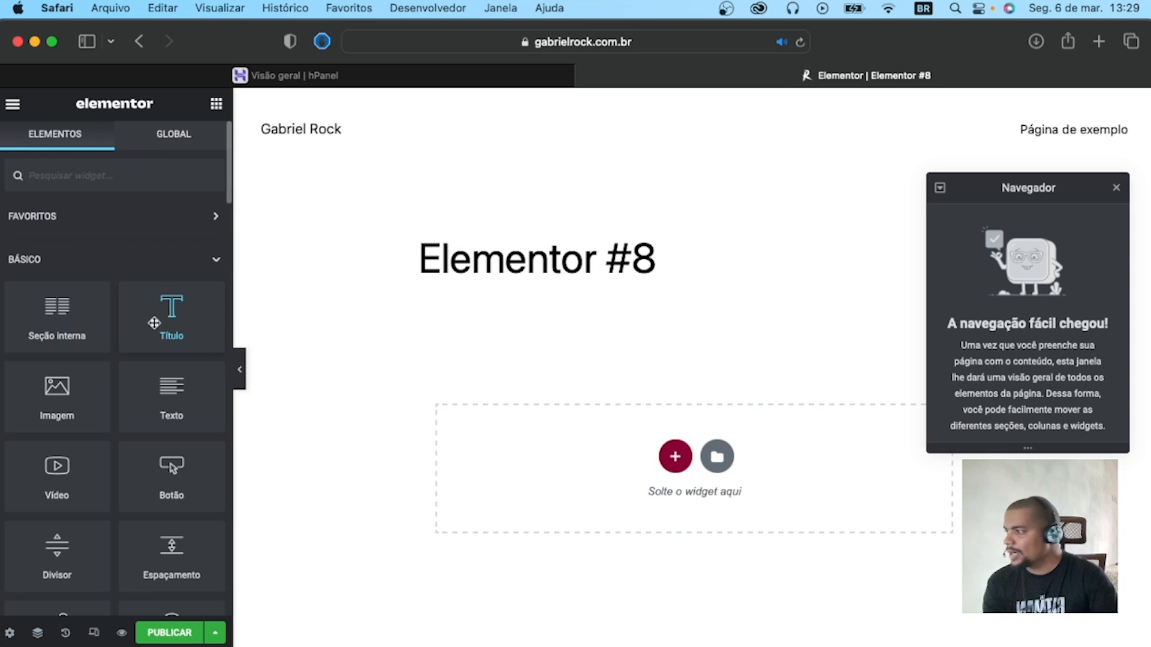
Add a Vídeo widget to the empty section of the new page and close the Navegador panel.
{"action": "left_click_drag", "start_coordinate": [57, 479], "coordinate": [567, 447]}
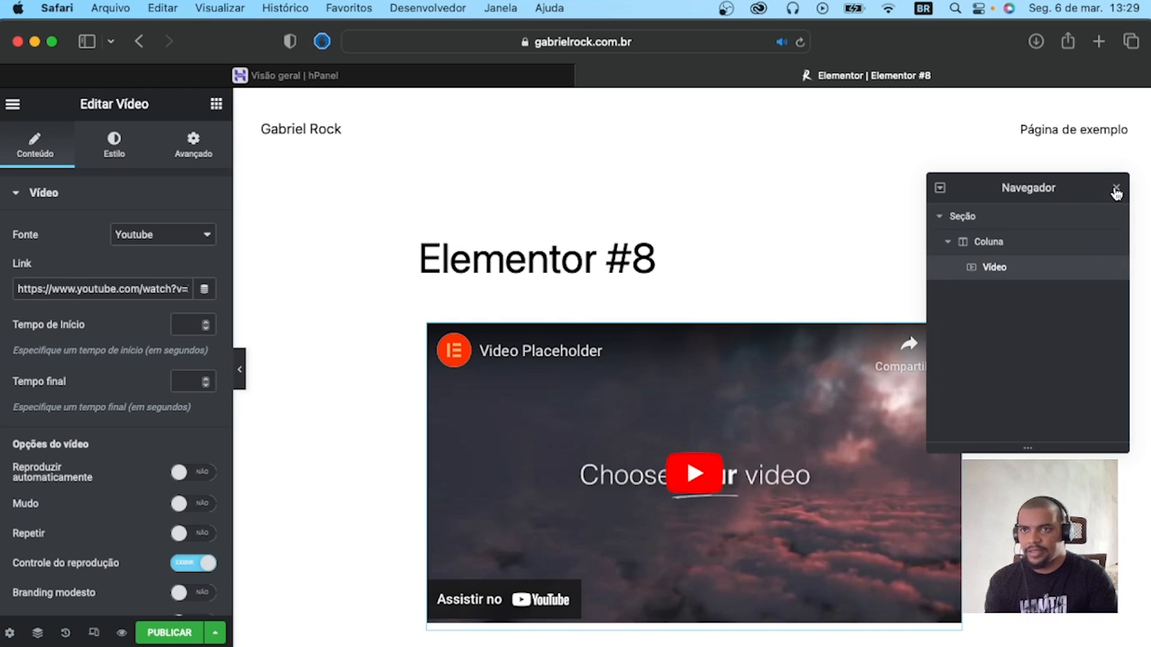
{"action": "left_click_drag", "start_coordinate": [1070, 188], "coordinate": [1096, 96]}
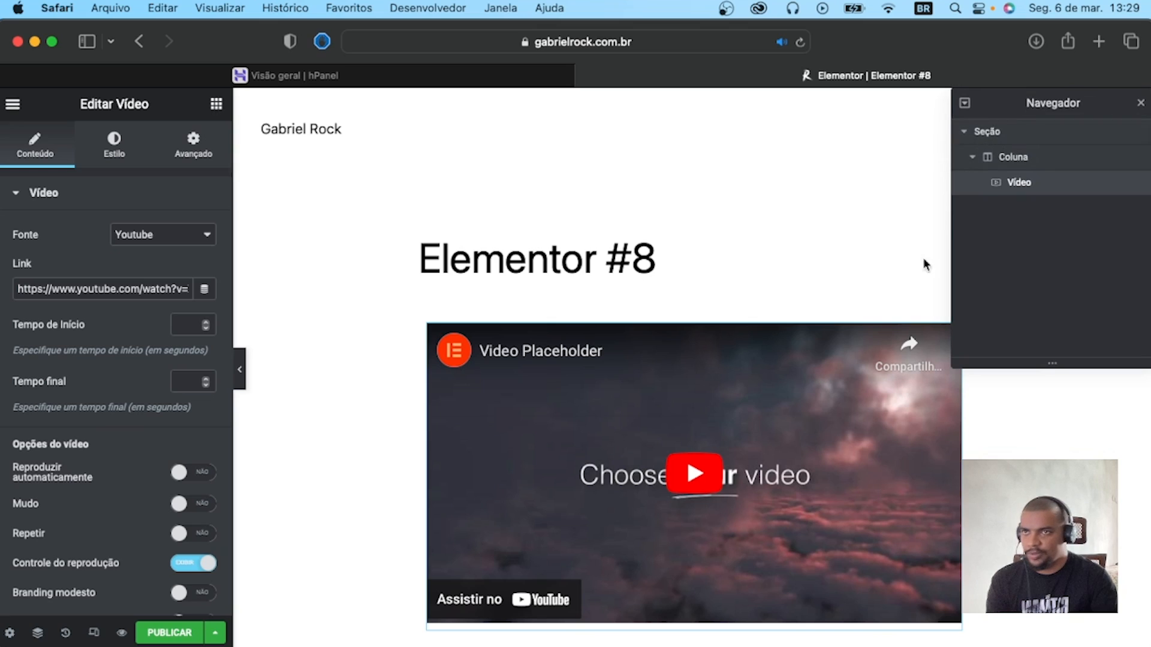
{"action": "left_click", "coordinate": [1139, 106]}
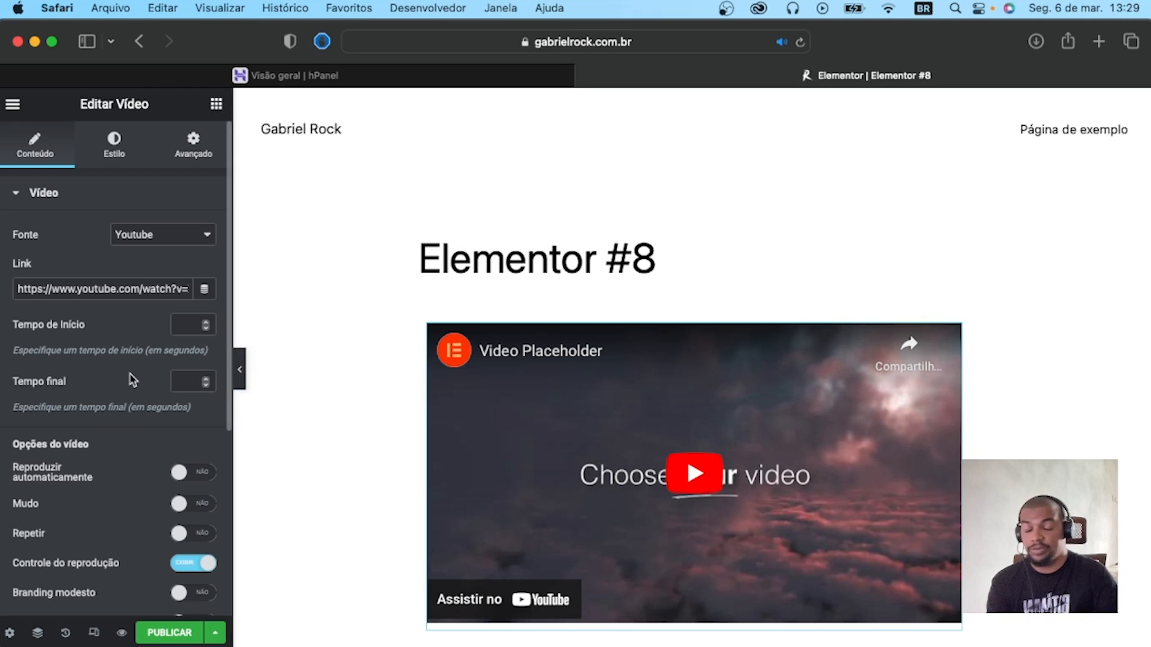
{"action": "triple_click", "coordinate": [91, 289]}
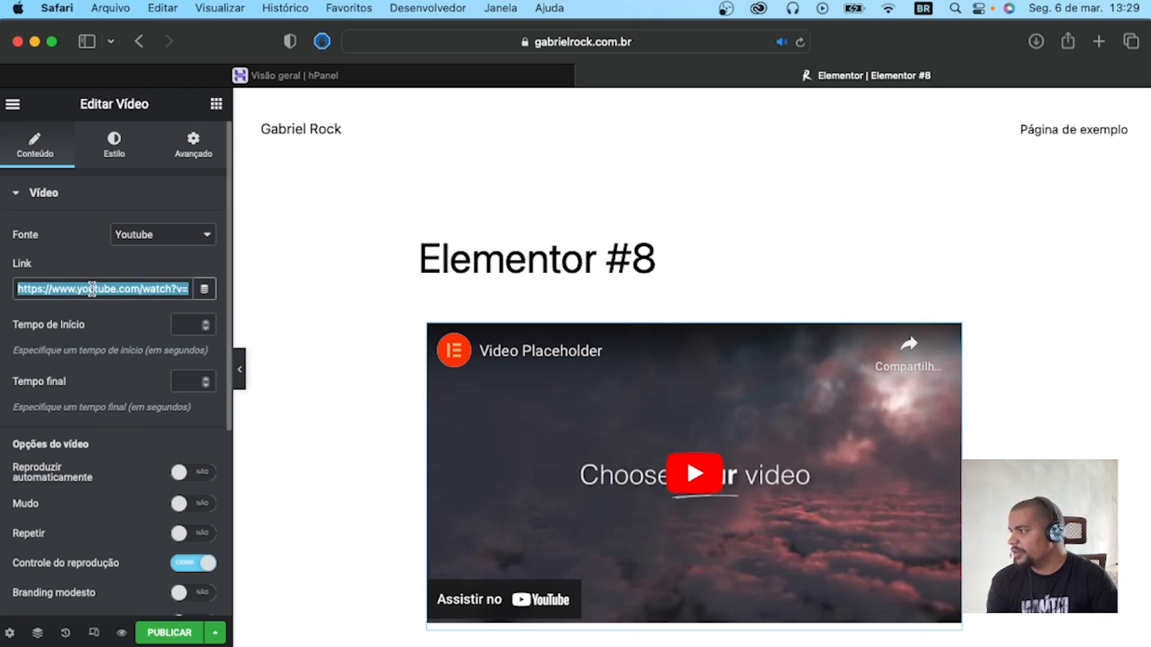
{"action": "scroll", "coordinate": [111, 519], "scroll_direction": "down", "scroll_amount": 5}
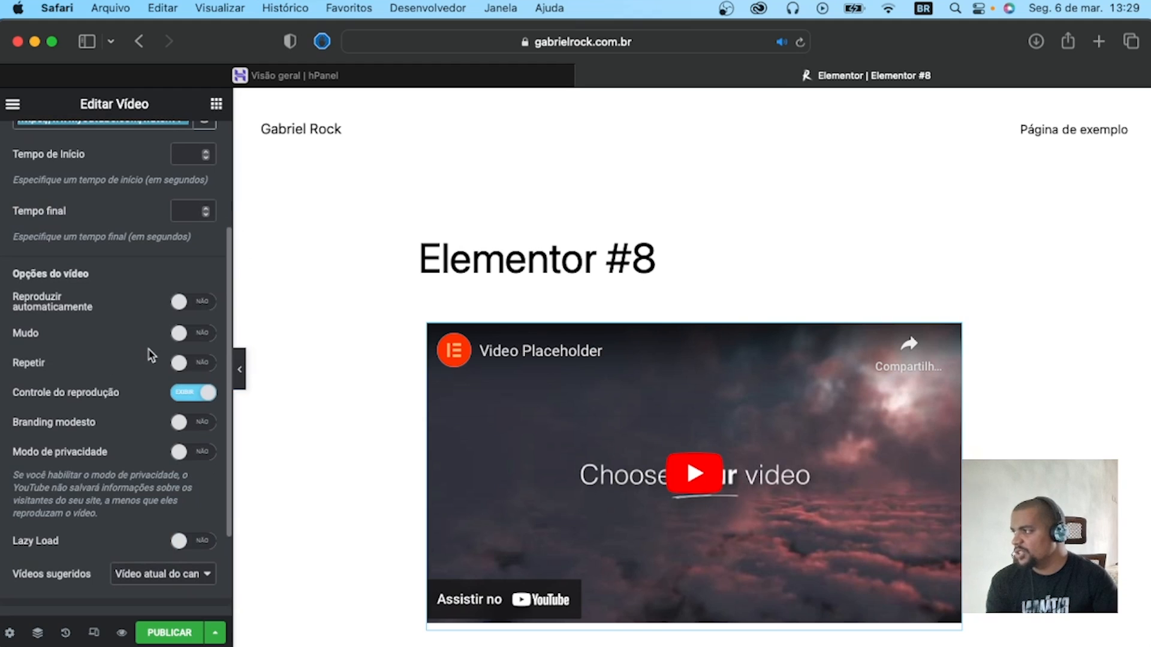
{"action": "scroll", "coordinate": [151, 355], "scroll_direction": "up", "scroll_amount": 6}
Try the video at a 9:16 aspect ratio, and settle its Proporção da tela on 4:3.
{"action": "left_click", "coordinate": [115, 144]}
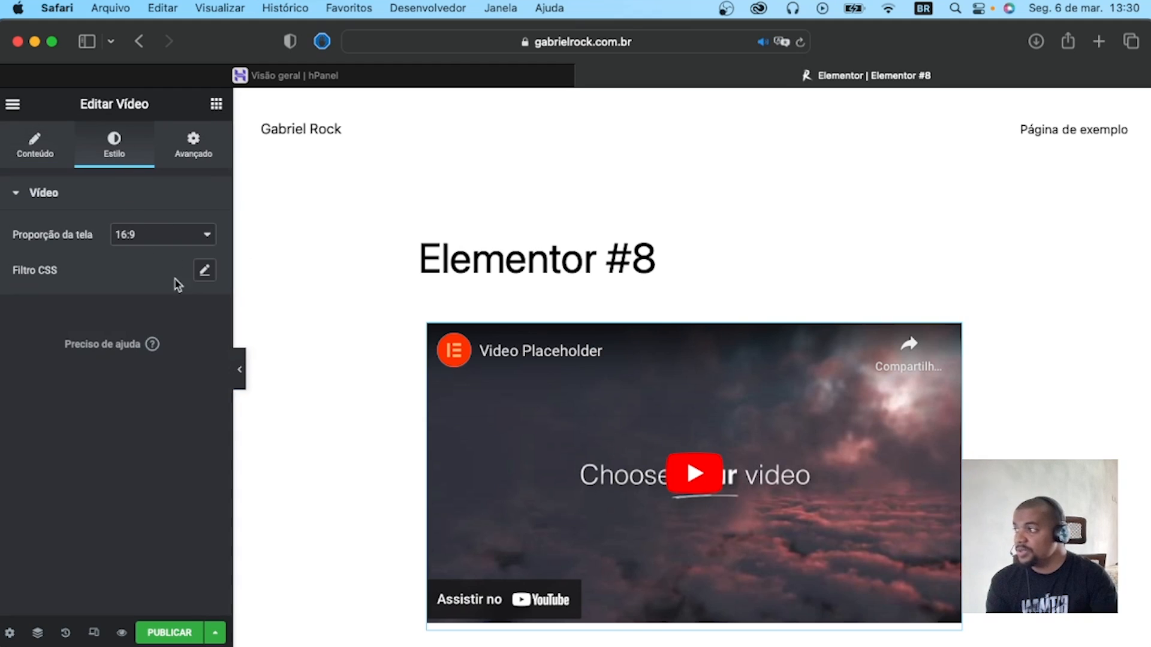
{"action": "left_click", "coordinate": [160, 241]}
{"action": "left_click", "coordinate": [135, 268]}
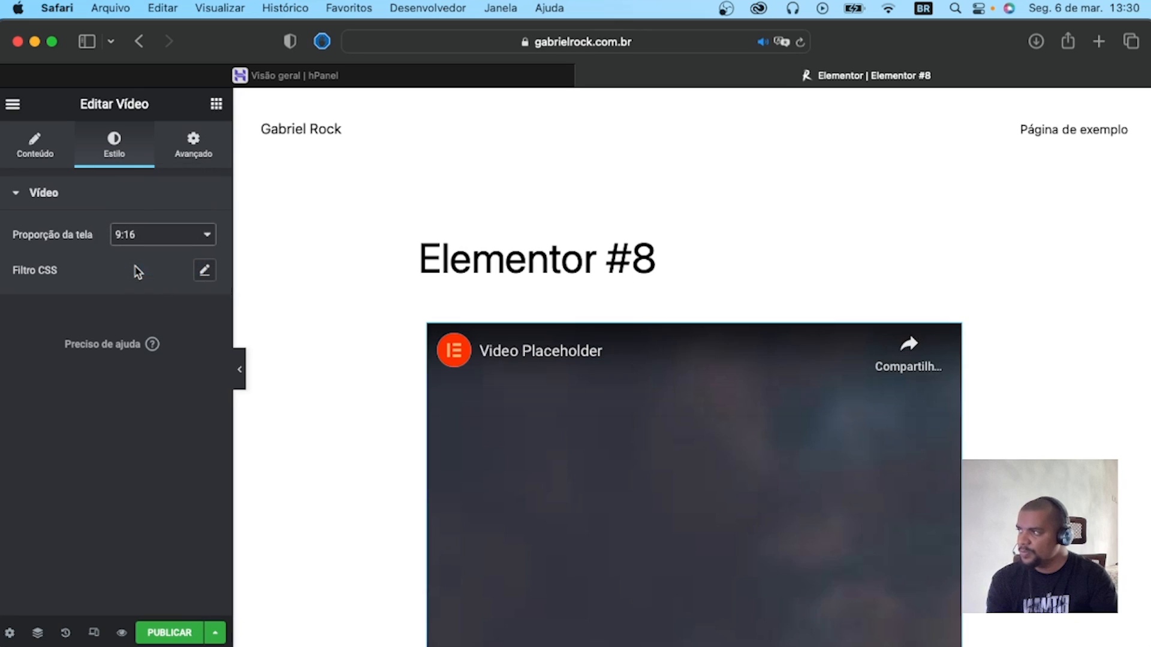
{"action": "scroll", "coordinate": [702, 300], "scroll_direction": "down", "scroll_amount": 5}
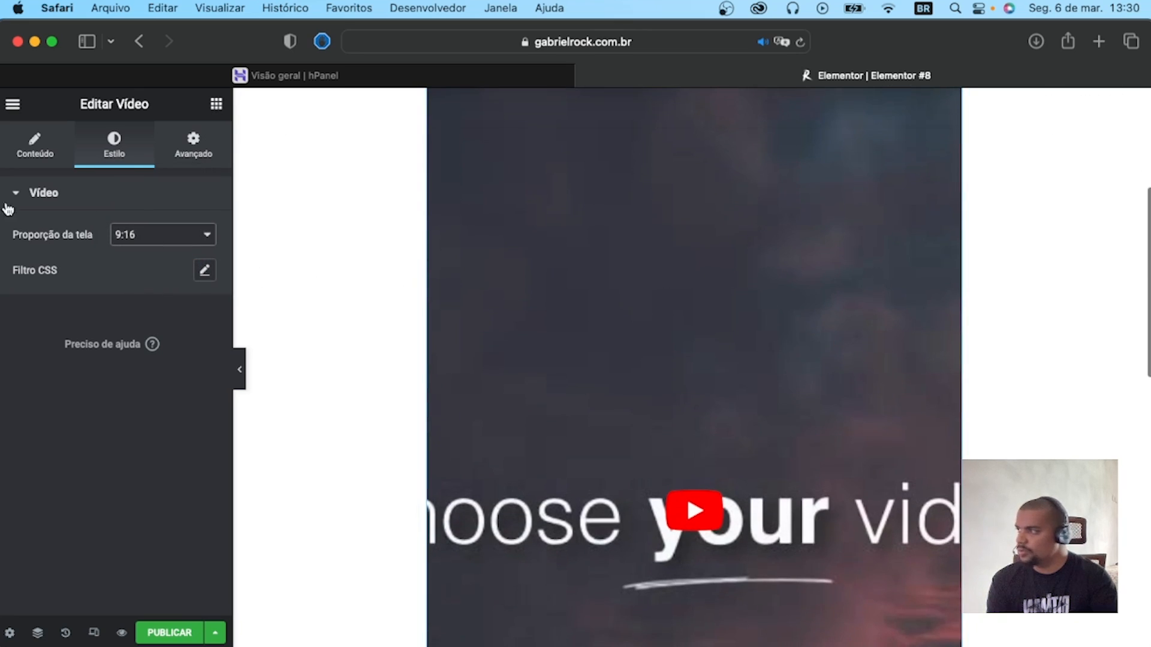
{"action": "left_click", "coordinate": [167, 239]}
{"action": "left_click", "coordinate": [141, 177]}
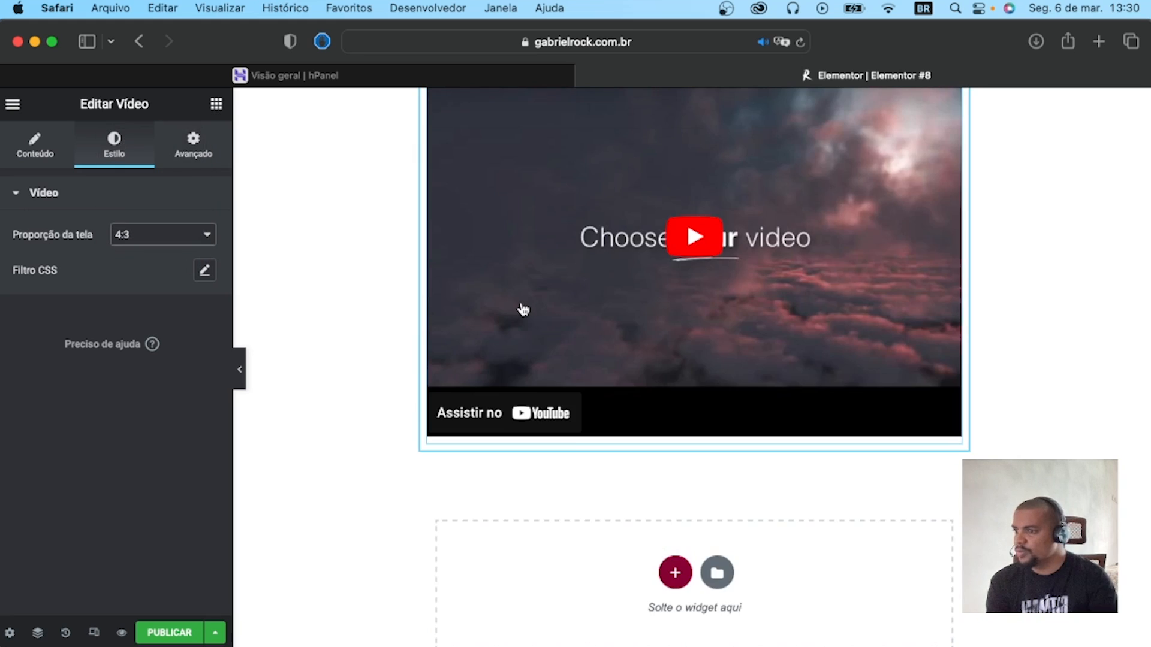
{"action": "scroll", "coordinate": [522, 310], "scroll_direction": "up", "scroll_amount": 2}
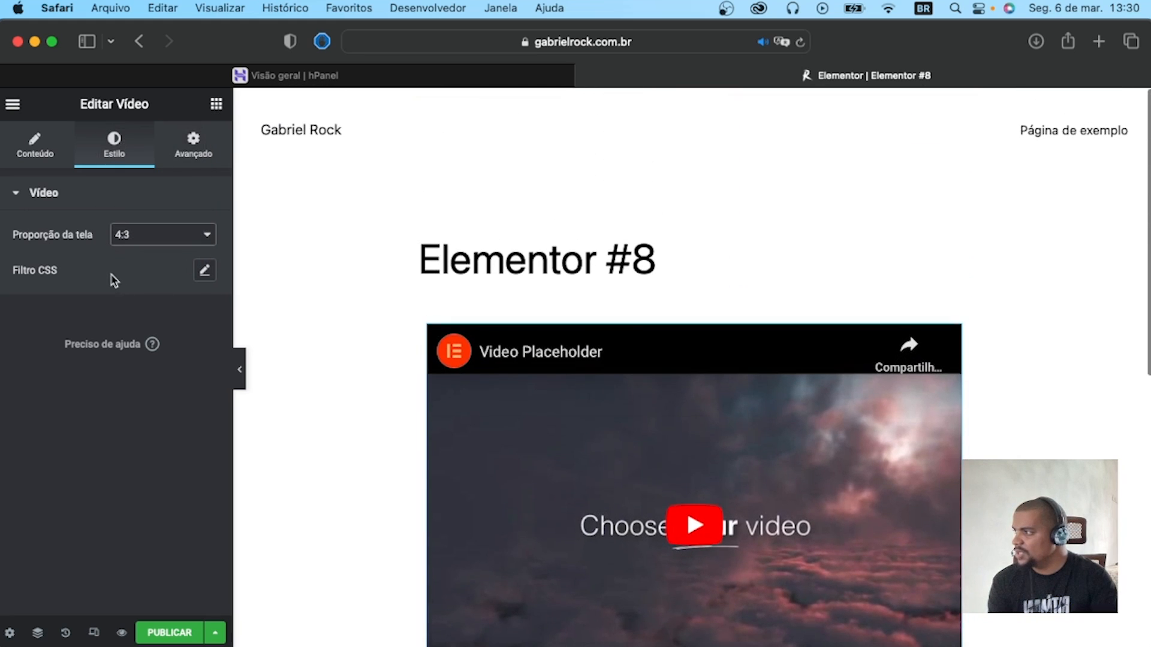
Adjust the video's CSS filters to Brilho 93 and Contraste 99, and collapse its style settings.
{"action": "left_click", "coordinate": [201, 269]}
{"action": "mouse_move", "coordinate": [87, 376]}
{"action": "left_mouse_down"}
{"action": "mouse_move", "coordinate": [115, 377]}
{"action": "mouse_move", "coordinate": [38, 377]}
{"action": "mouse_move", "coordinate": [93, 379]}
{"action": "mouse_move", "coordinate": [76, 382]}
{"action": "left_mouse_up"}
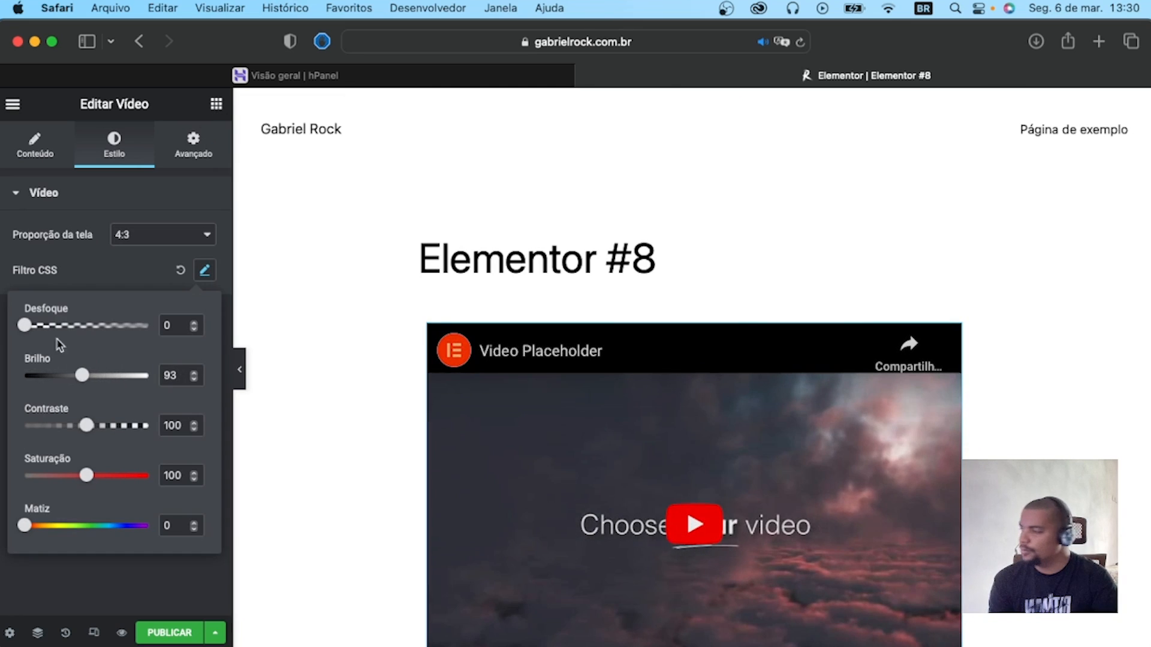
{"action": "mouse_move", "coordinate": [85, 426]}
{"action": "left_mouse_down"}
{"action": "mouse_move", "coordinate": [58, 426]}
{"action": "mouse_move", "coordinate": [86, 426]}
{"action": "left_mouse_up"}
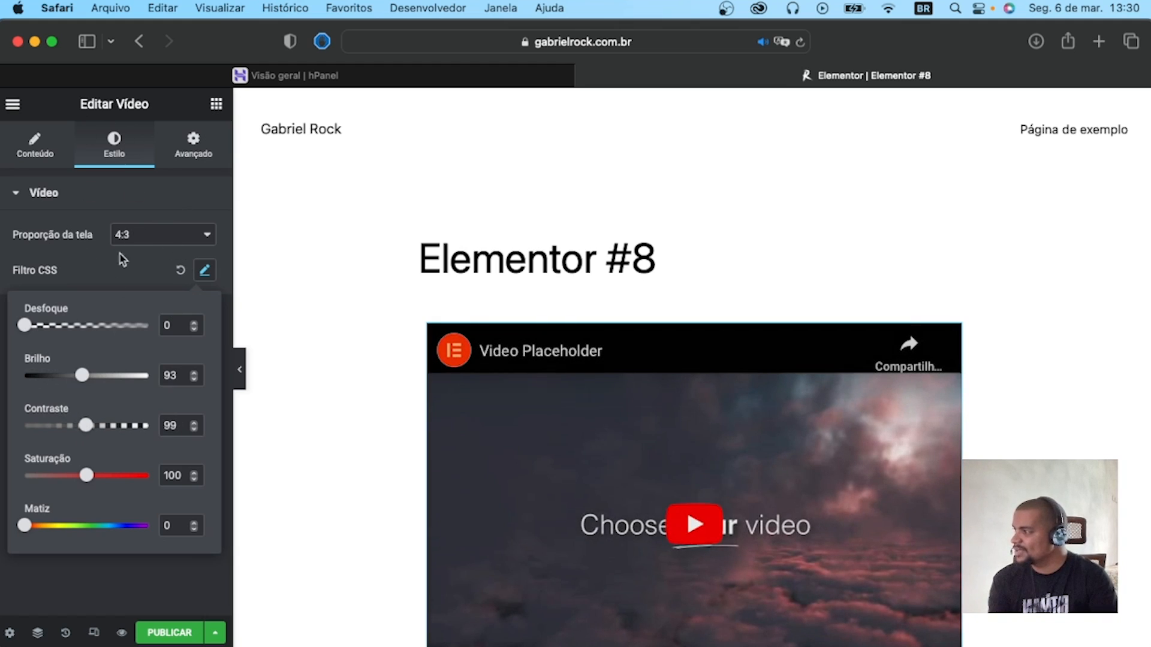
{"action": "left_click", "coordinate": [134, 190]}
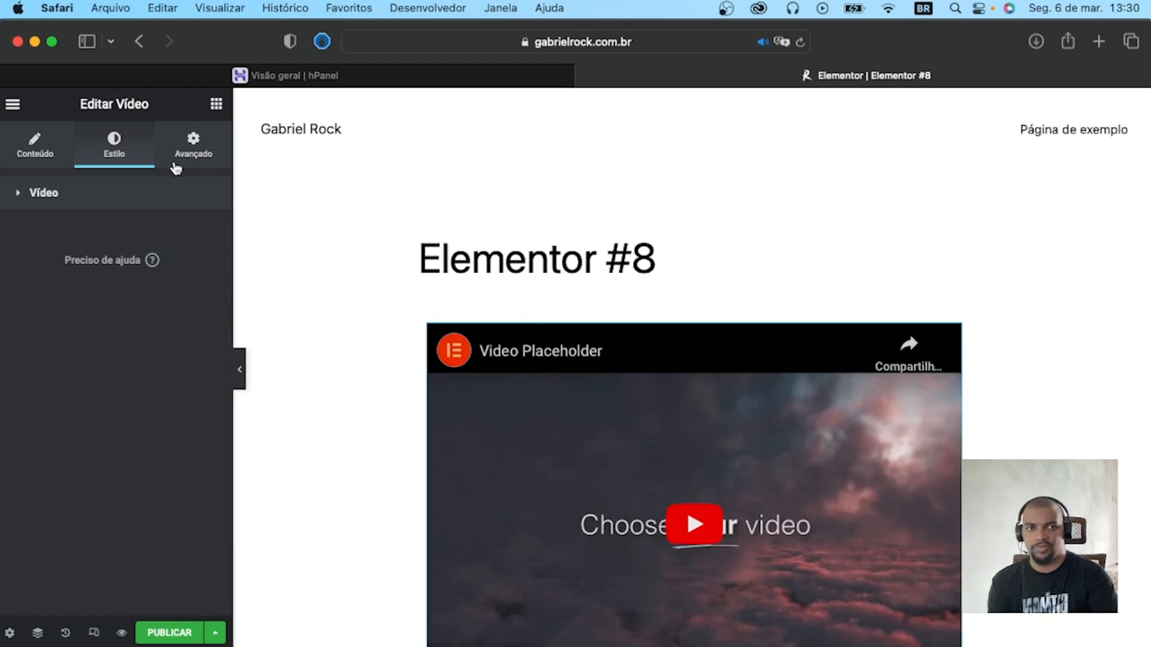
Set the video's Animação de entrada to Fade In in its advanced motion effects.
{"action": "left_click", "coordinate": [181, 157]}
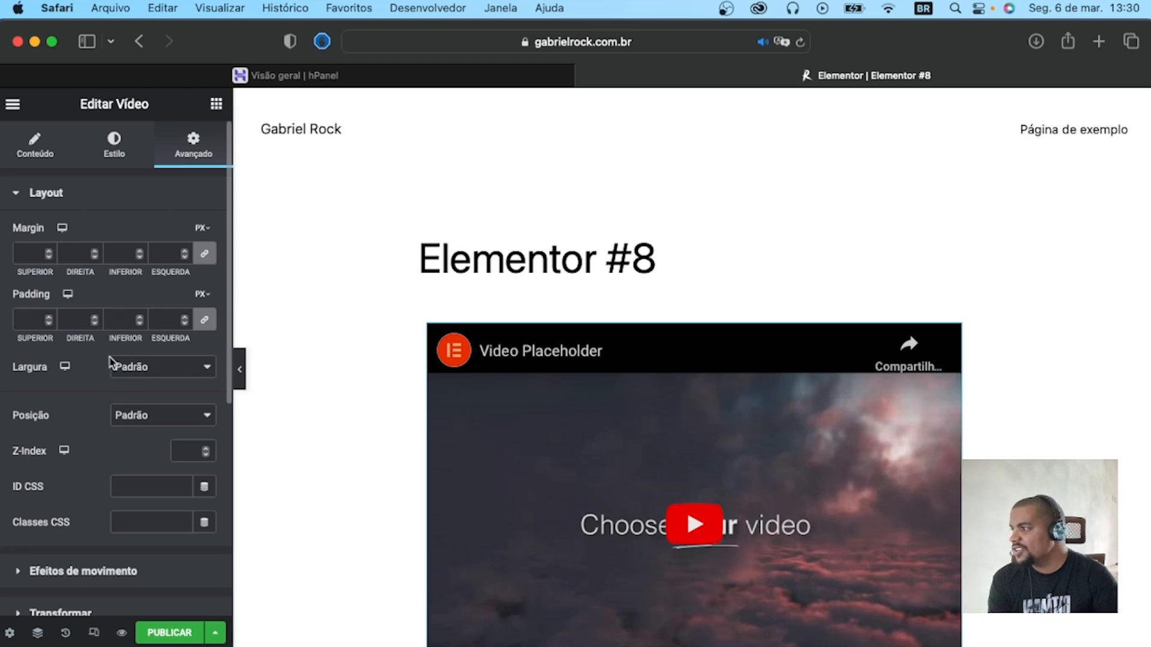
{"action": "scroll", "coordinate": [47, 397], "scroll_direction": "down", "scroll_amount": 2}
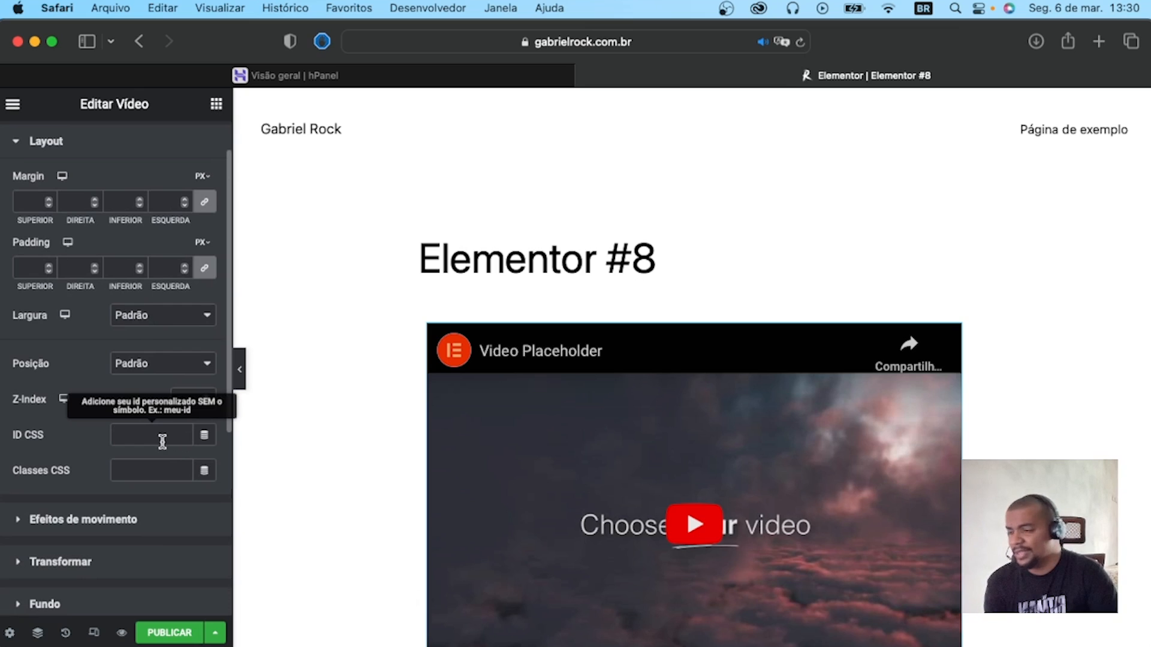
{"action": "scroll", "coordinate": [110, 468], "scroll_direction": "down", "scroll_amount": 4}
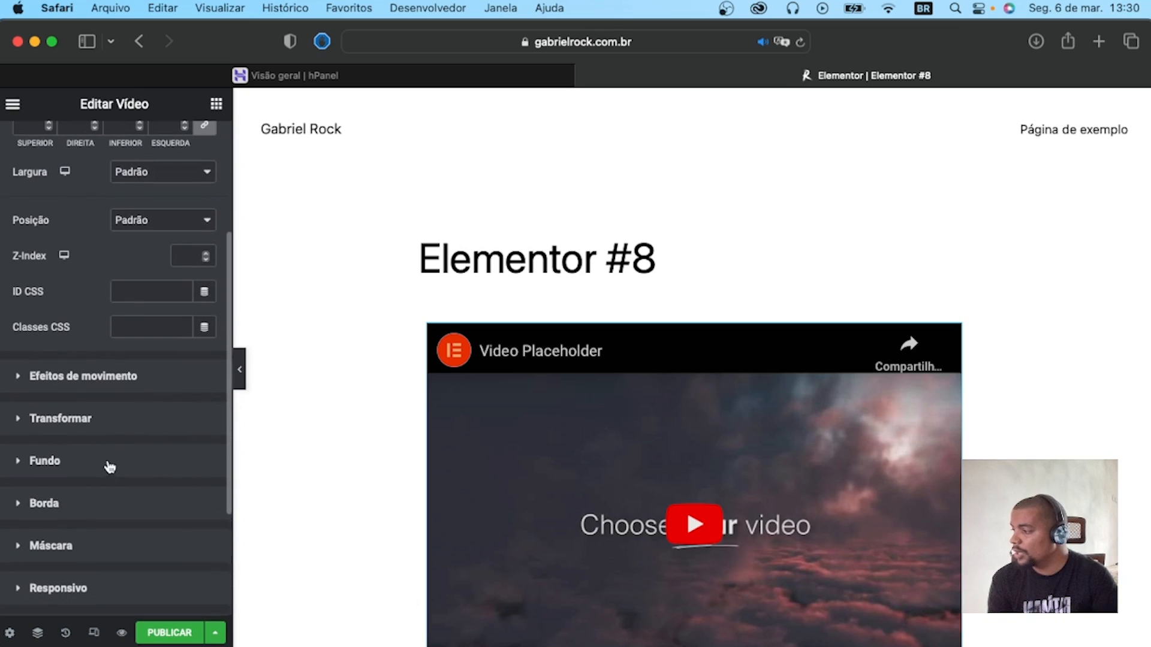
{"action": "left_click", "coordinate": [84, 378]}
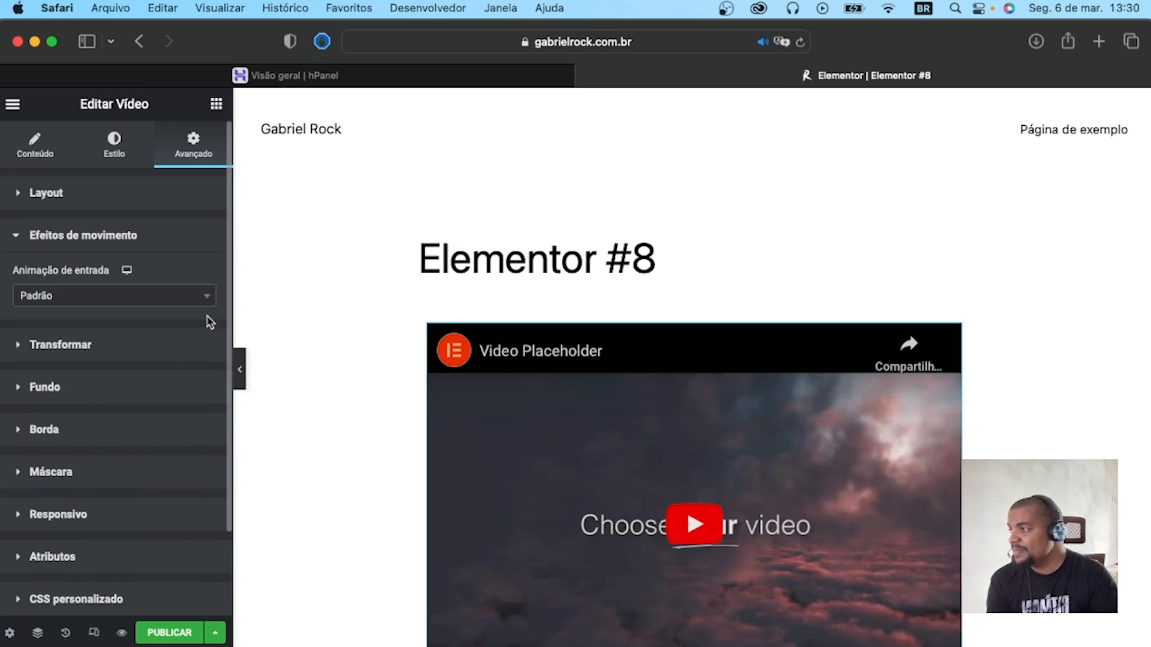
{"action": "left_click", "coordinate": [129, 306]}
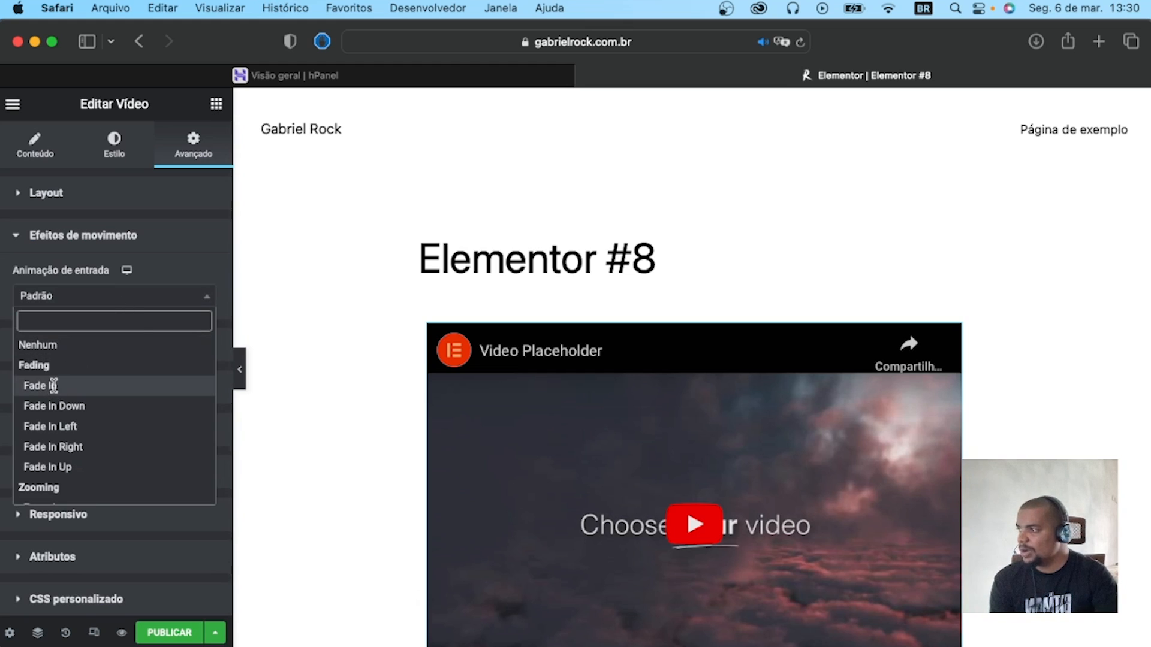
{"action": "left_click", "coordinate": [53, 386]}
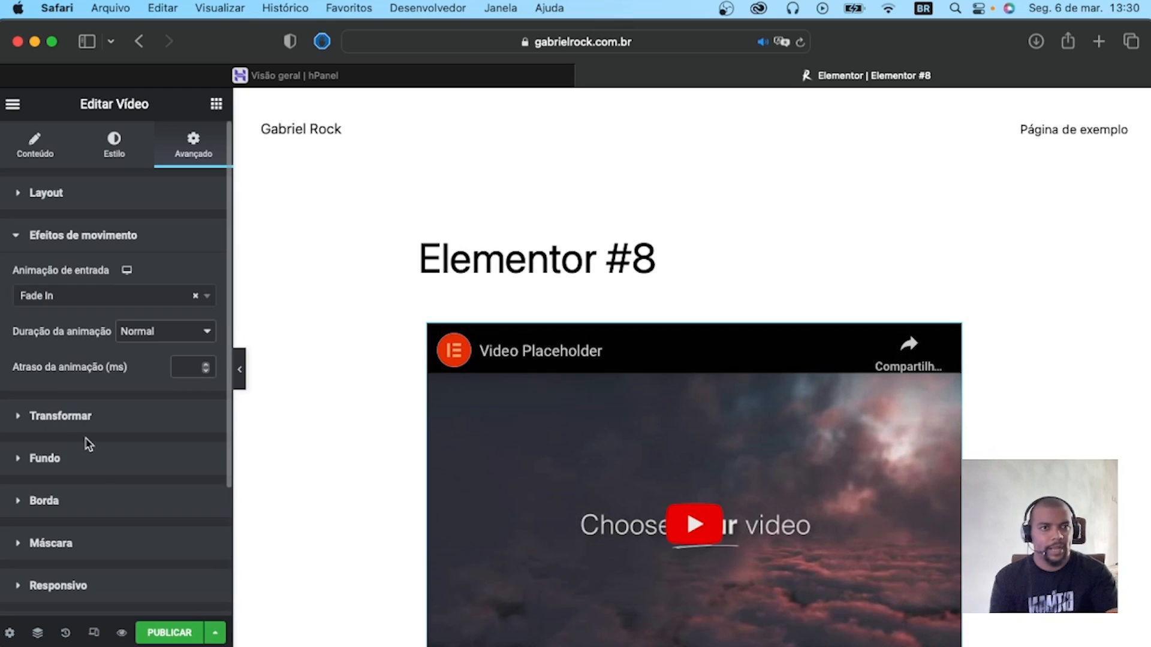
{"action": "scroll", "coordinate": [89, 444], "scroll_direction": "down", "scroll_amount": 3}
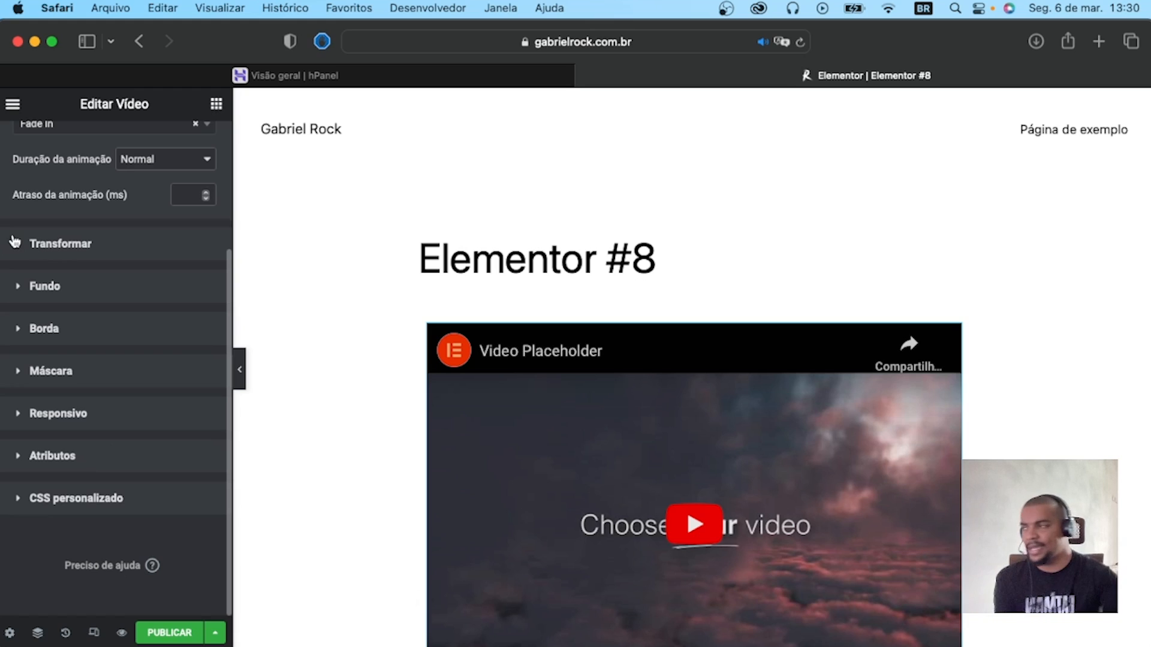
{"action": "scroll", "coordinate": [90, 180], "scroll_direction": "up", "scroll_amount": 5}
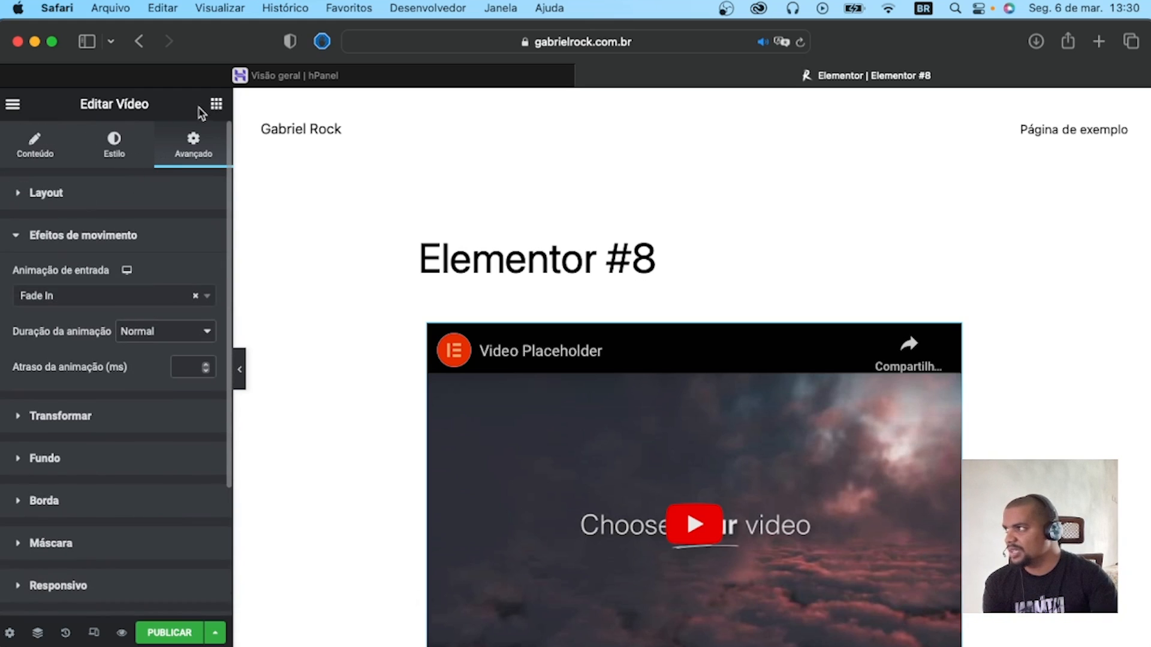
Add an Imagem widget directly above the video on the page.
{"action": "left_click", "coordinate": [216, 104]}
{"action": "scroll", "coordinate": [52, 207], "scroll_direction": "down", "scroll_amount": 3}
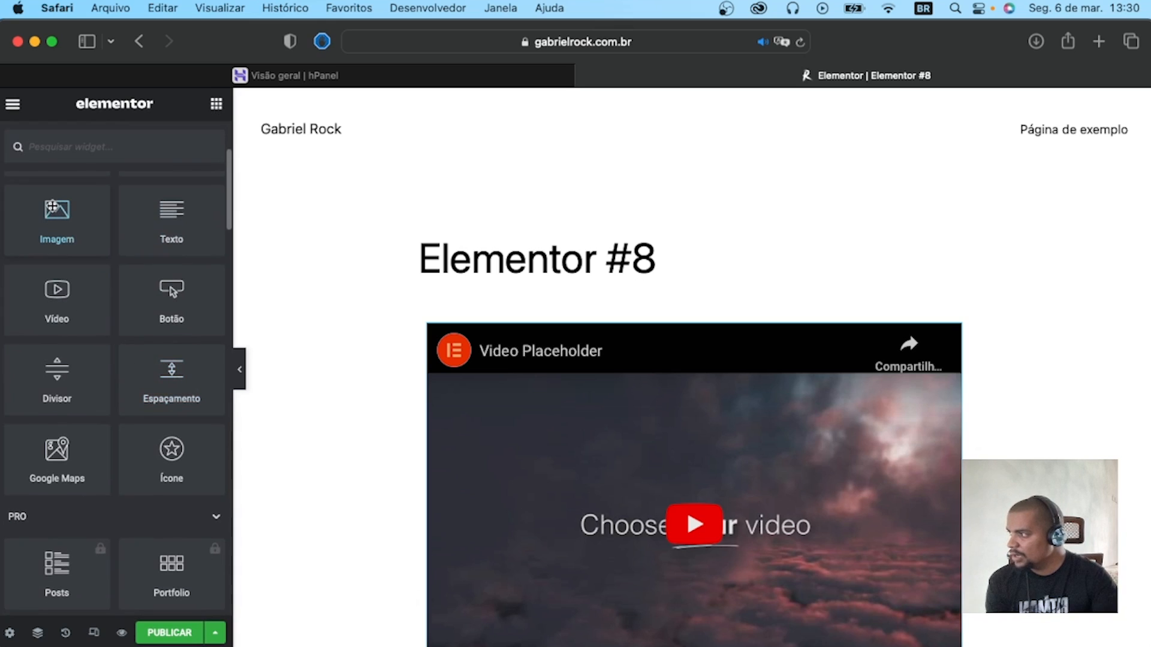
{"action": "scroll", "coordinate": [156, 375], "scroll_direction": "down", "scroll_amount": 2}
{"action": "scroll", "coordinate": [90, 360], "scroll_direction": "down", "scroll_amount": 3}
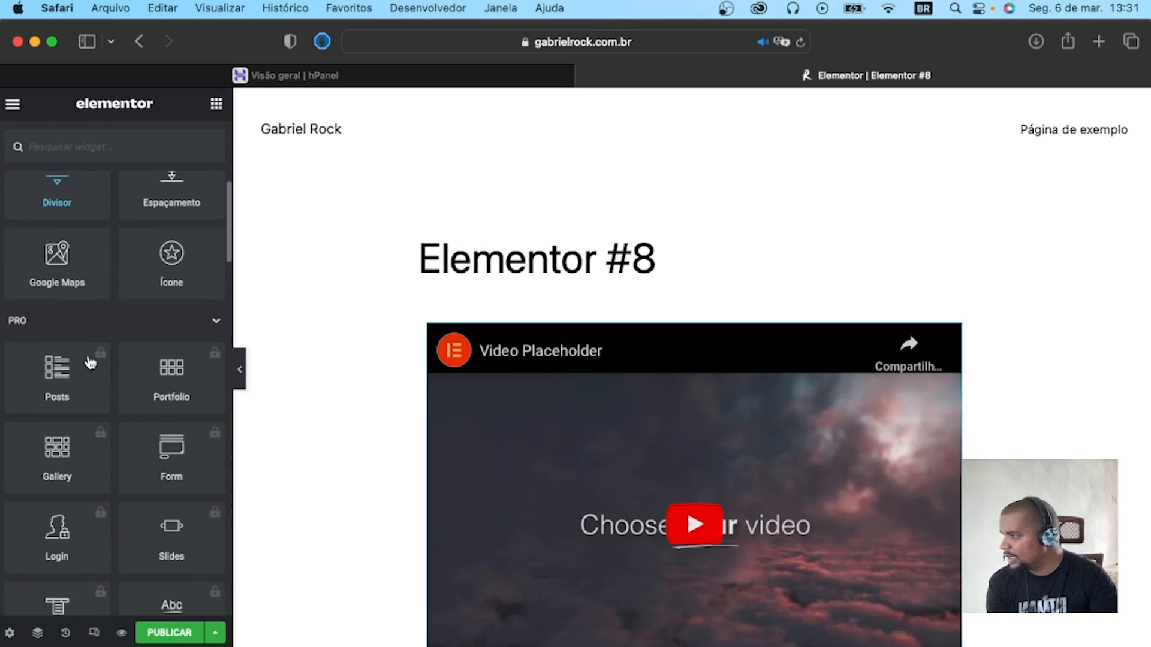
{"action": "scroll", "coordinate": [89, 362], "scroll_direction": "up", "scroll_amount": 5}
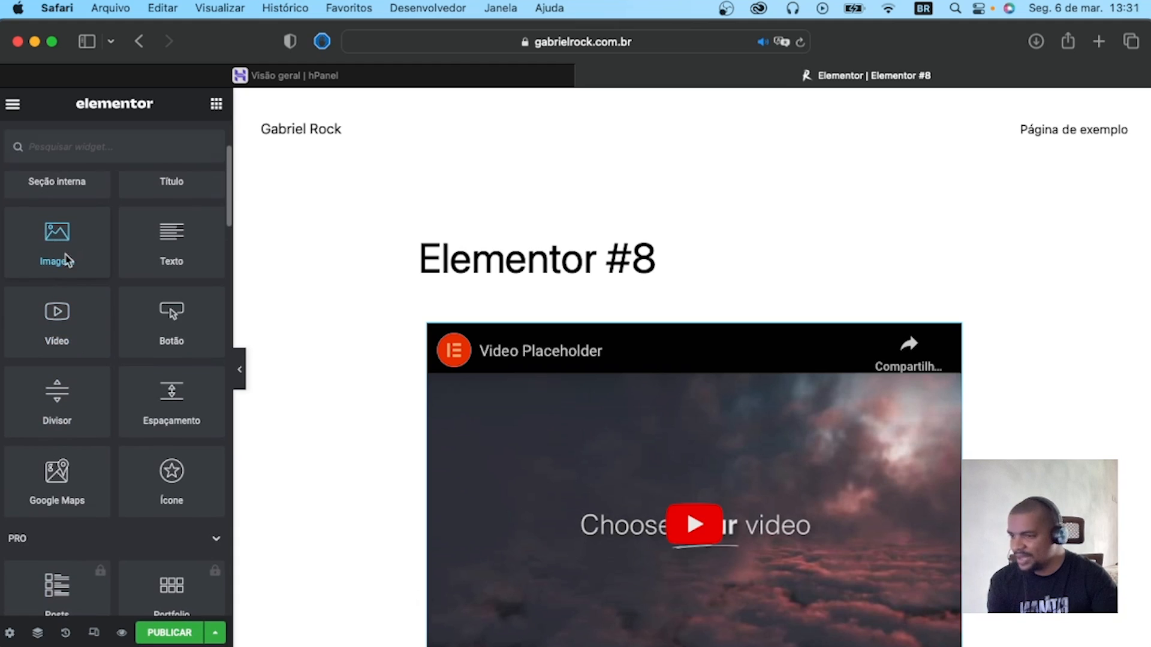
{"action": "left_click_drag", "start_coordinate": [66, 259], "coordinate": [667, 327]}
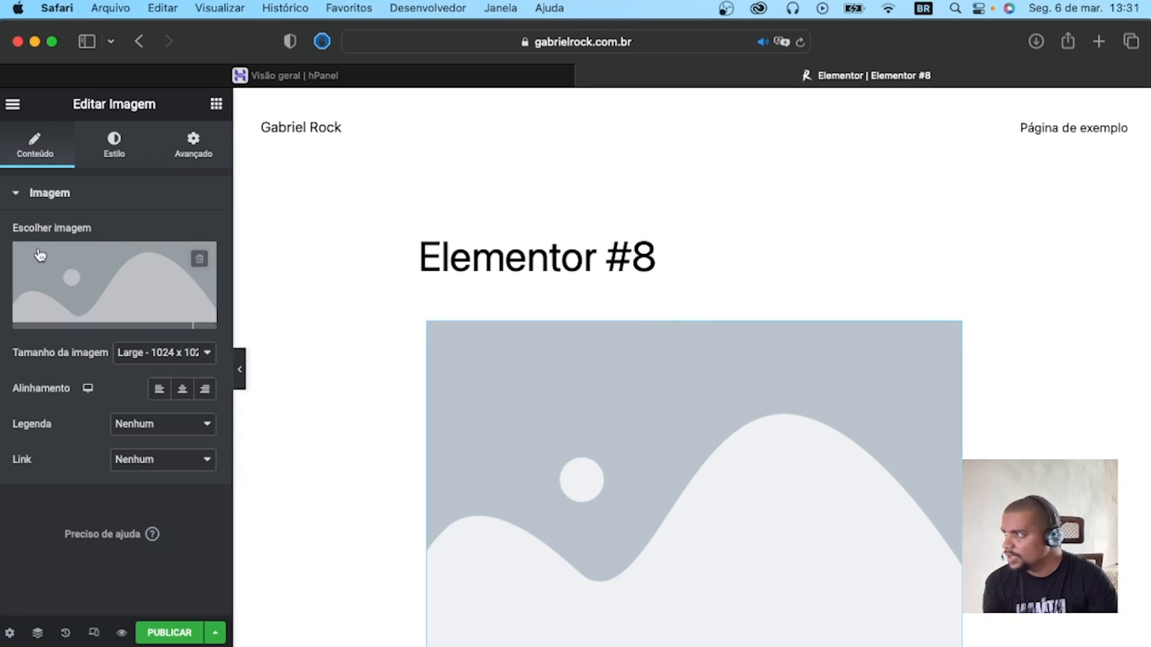
Upload WhatsApp-Image-2023-03-03-at-15.52.14.jpeg from Downloads to the media library and insert it in the Imagem widget.
{"action": "left_click", "coordinate": [169, 305]}
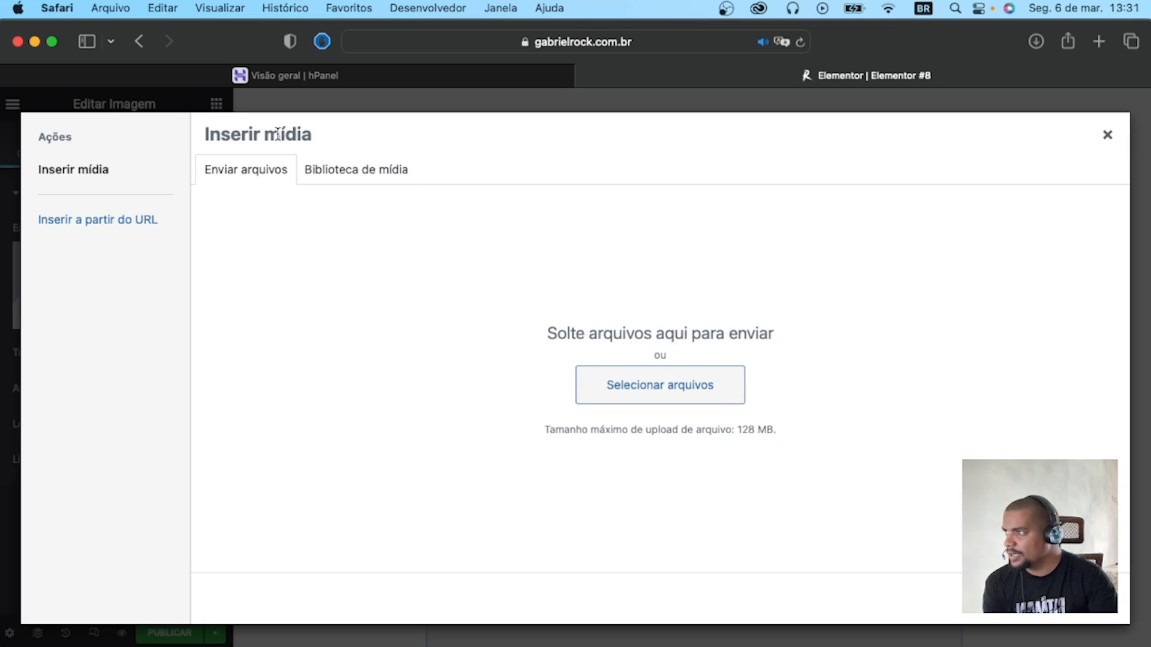
{"action": "left_click", "coordinate": [359, 172]}
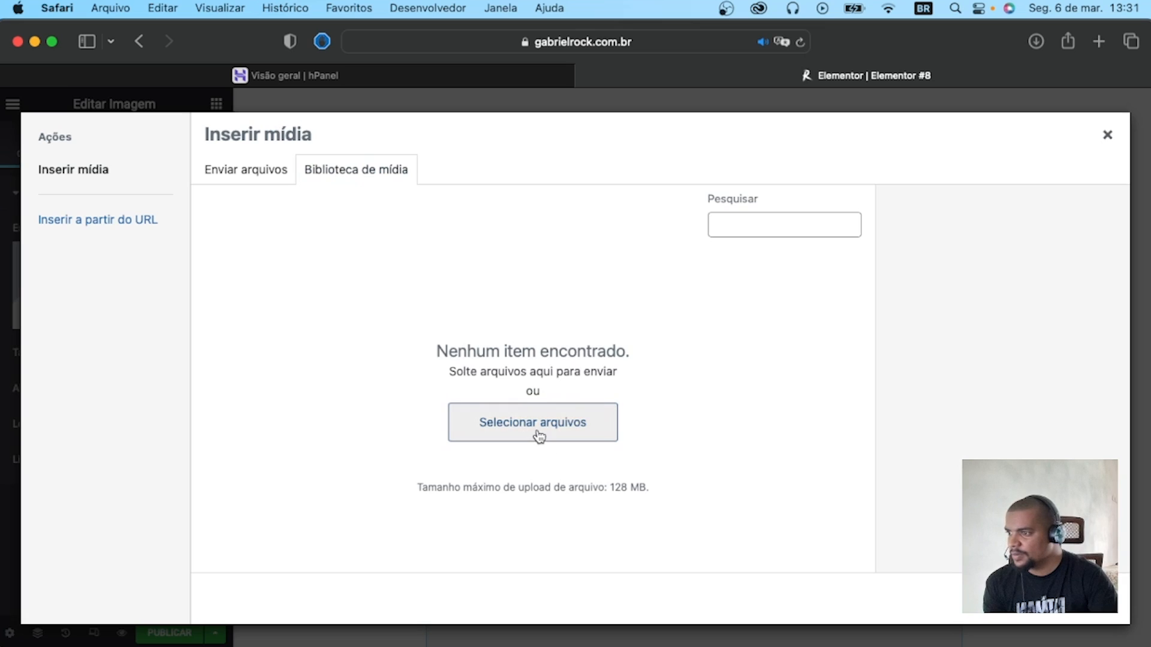
{"action": "left_click", "coordinate": [591, 422]}
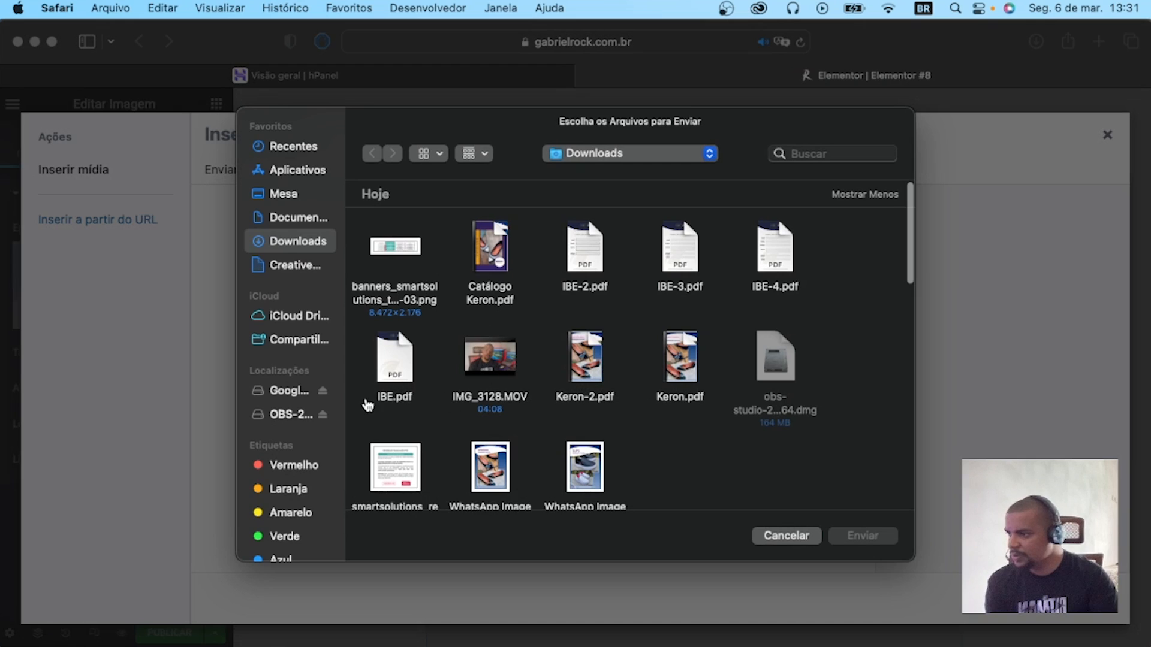
{"action": "left_click", "coordinate": [615, 468]}
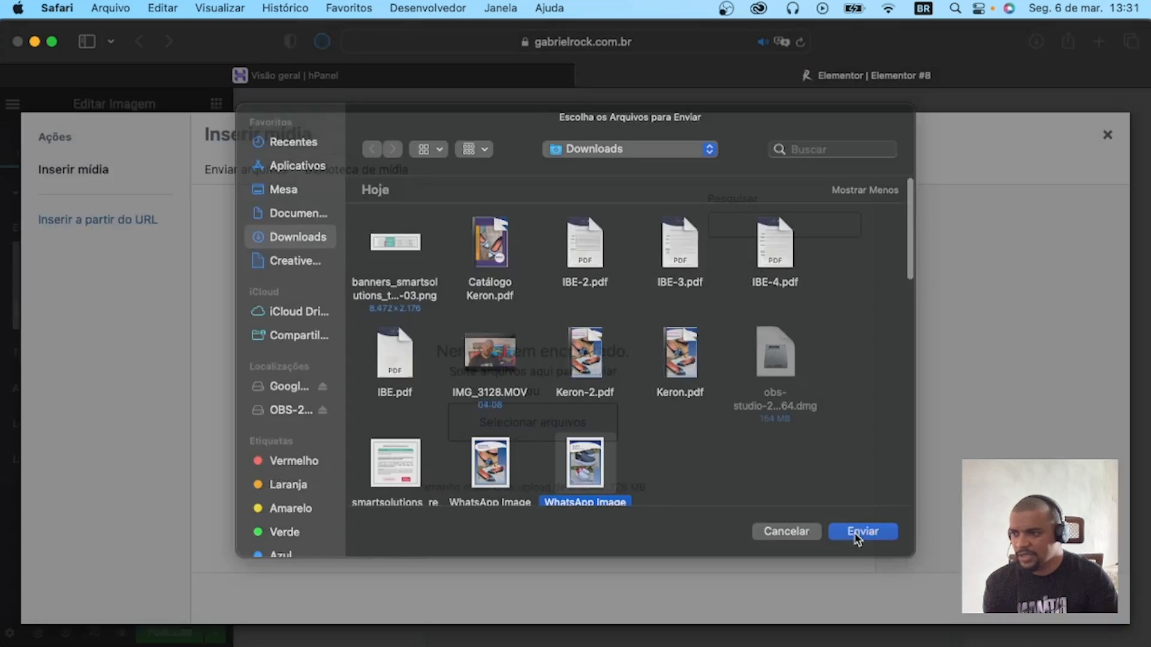
{"action": "left_click", "coordinate": [862, 536]}
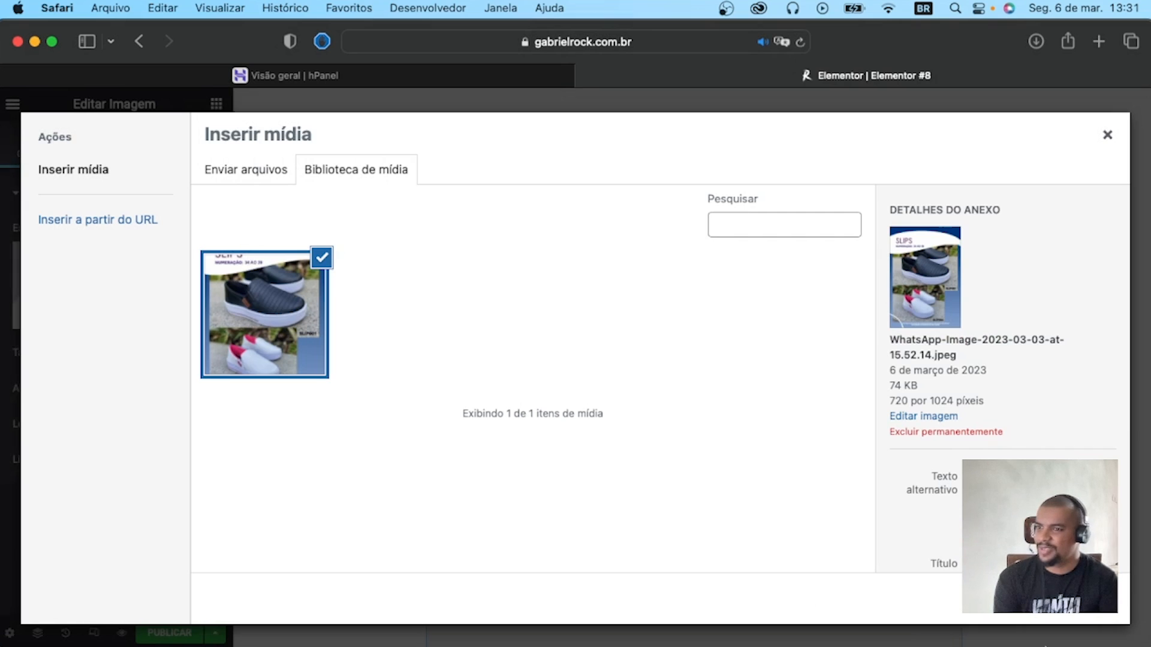
{"action": "left_click", "coordinate": [1080, 612]}
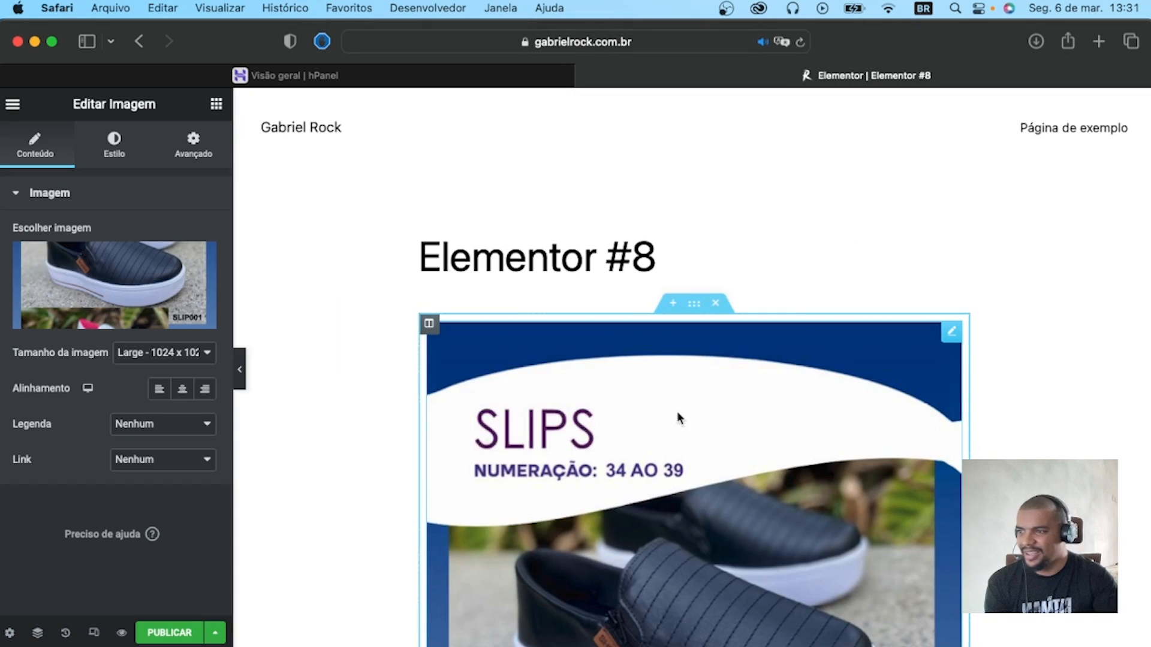
Set the image's Animação de entrada to Bounce in its advanced motion effects.
{"action": "scroll", "coordinate": [663, 395], "scroll_direction": "down", "scroll_amount": 15}
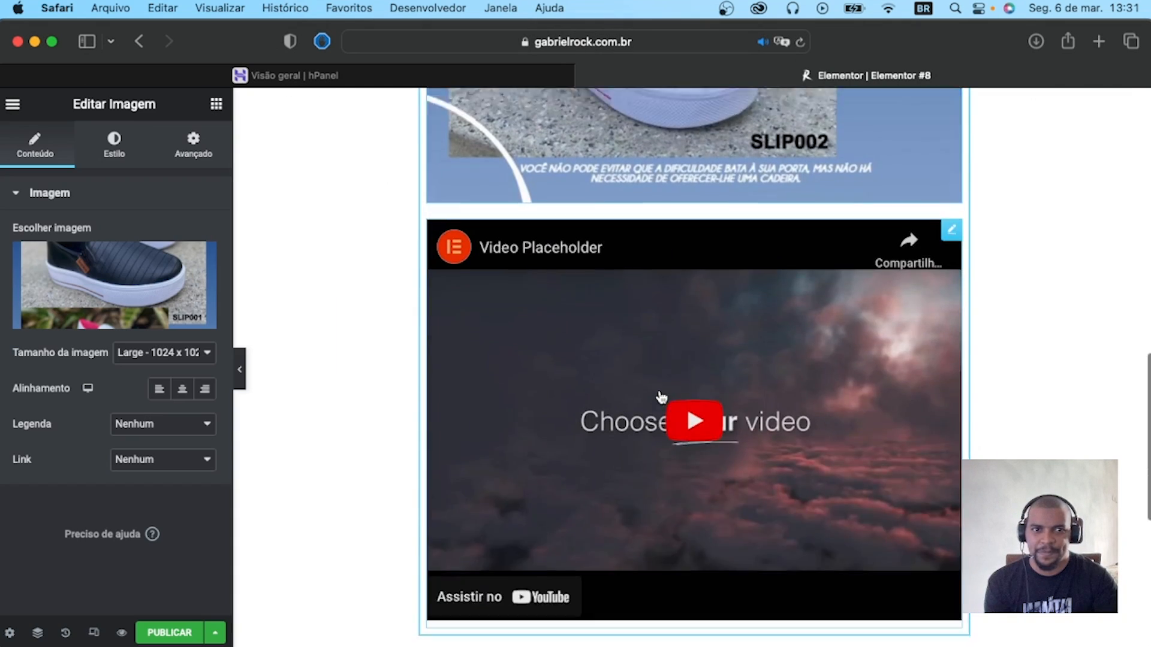
{"action": "scroll", "coordinate": [659, 391], "scroll_direction": "up", "scroll_amount": 6}
{"action": "scroll", "coordinate": [660, 391], "scroll_direction": "up", "scroll_amount": 5}
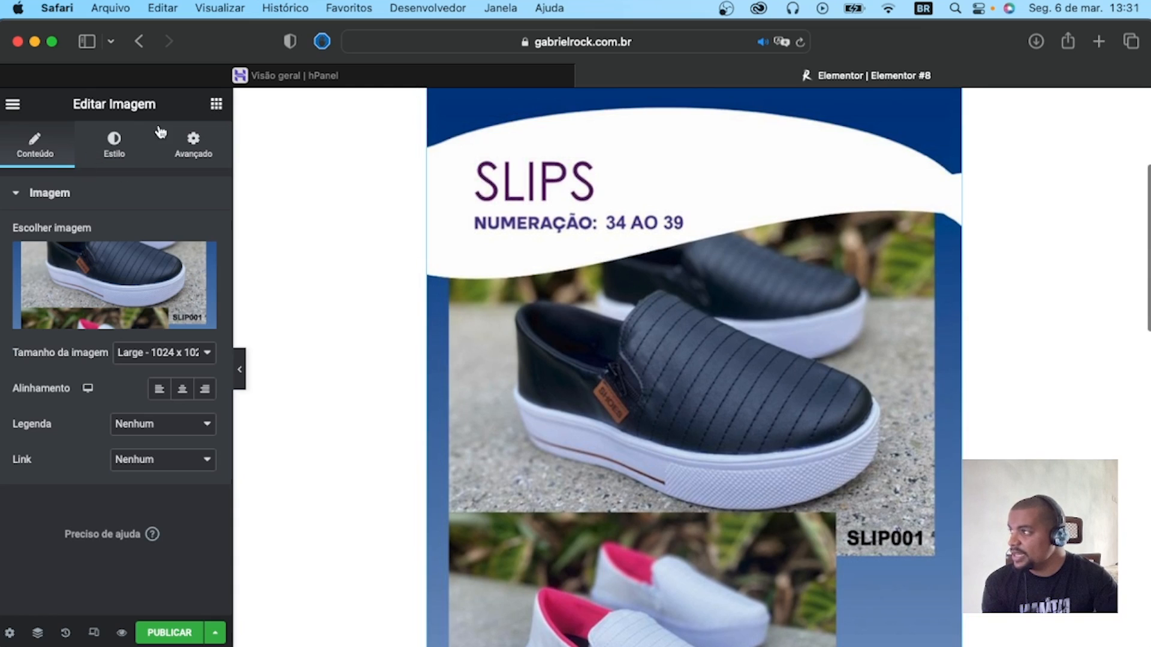
{"action": "left_click", "coordinate": [194, 144]}
{"action": "scroll", "coordinate": [151, 371], "scroll_direction": "down", "scroll_amount": 5}
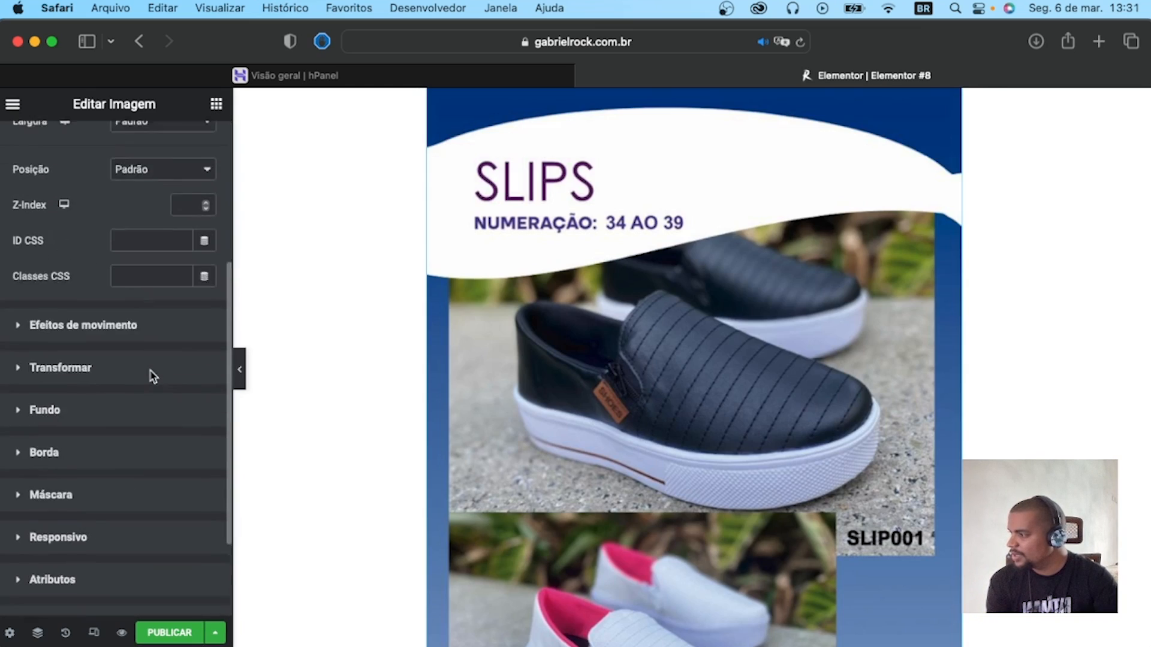
{"action": "scroll", "coordinate": [154, 375], "scroll_direction": "down", "scroll_amount": 2}
{"action": "left_click", "coordinate": [112, 267]}
{"action": "left_click", "coordinate": [92, 287]}
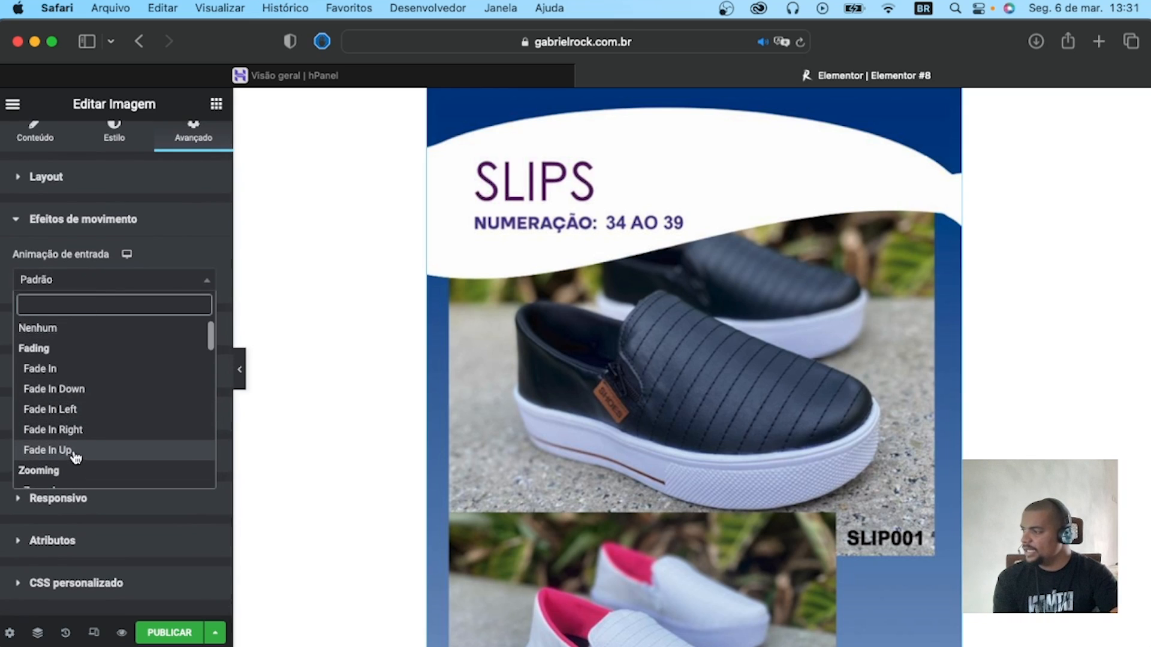
{"action": "scroll", "coordinate": [73, 447], "scroll_direction": "down", "scroll_amount": 10}
{"action": "scroll", "coordinate": [66, 420], "scroll_direction": "up", "scroll_amount": 1}
{"action": "left_click", "coordinate": [60, 396]}
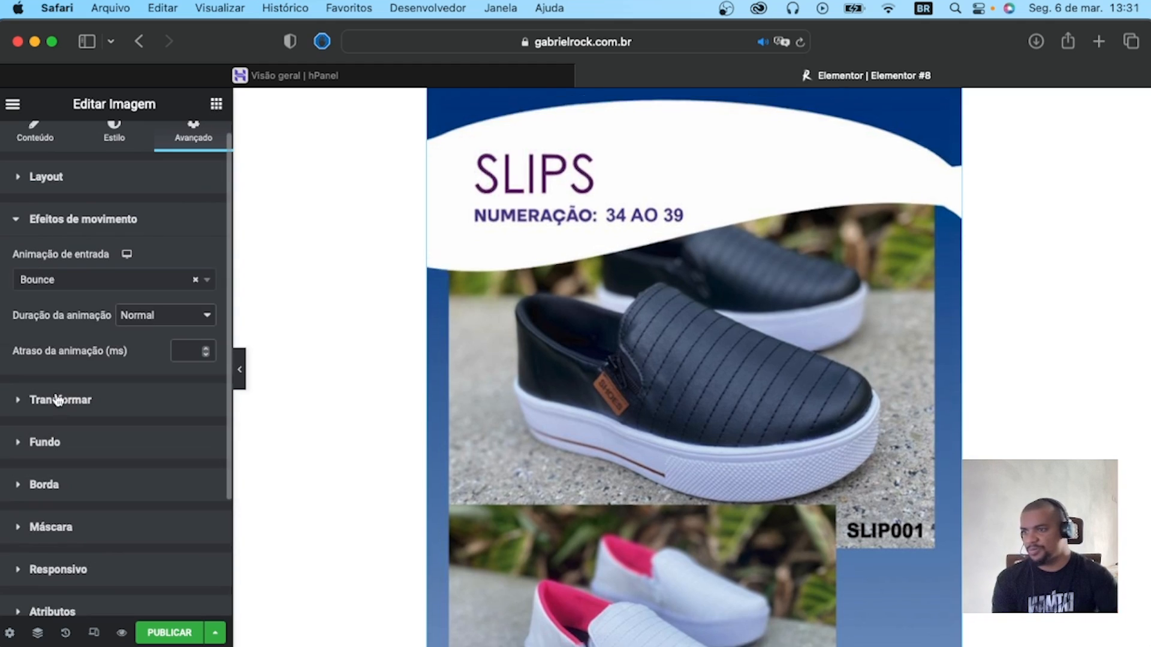
Publish the page and open its live preview.
{"action": "left_click", "coordinate": [151, 637]}
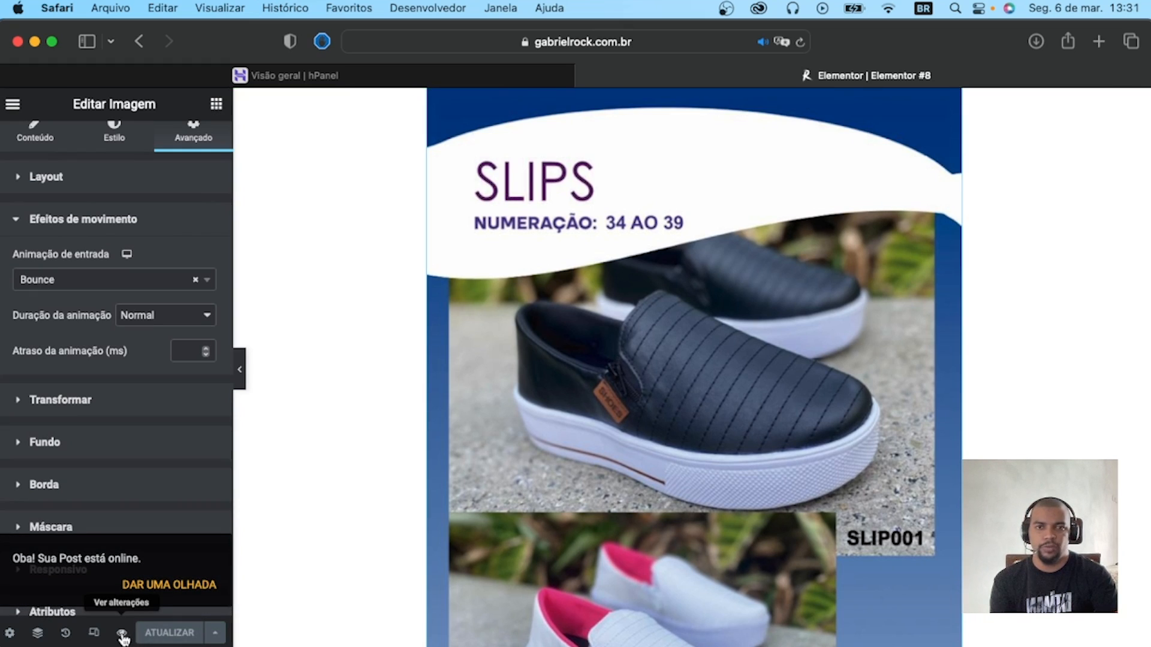
{"action": "left_click", "coordinate": [122, 635]}
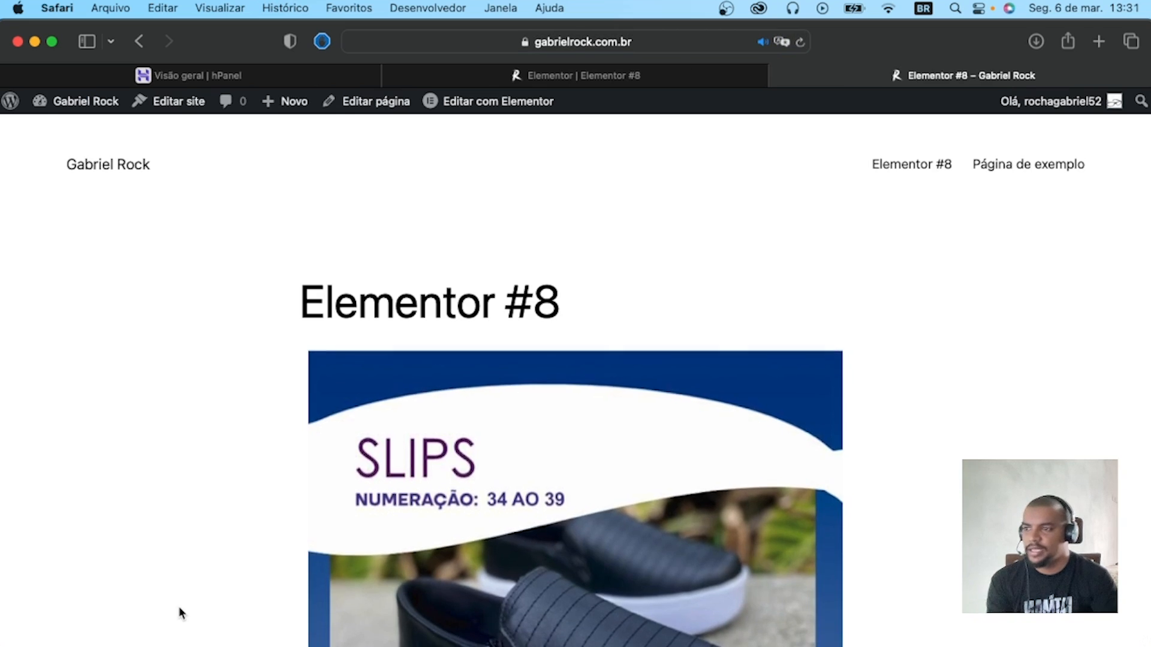
Set the page layout to Elementor largura total in the page settings and update the published page.
{"action": "scroll", "coordinate": [262, 414], "scroll_direction": "down", "scroll_amount": 15}
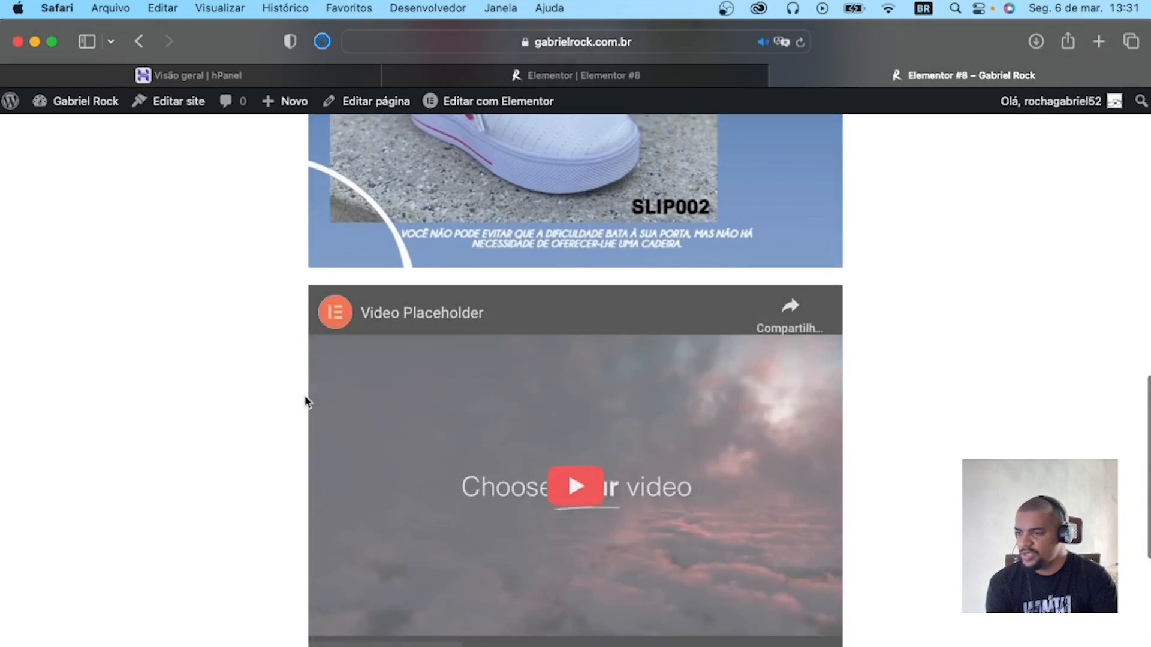
{"action": "scroll", "coordinate": [306, 400], "scroll_direction": "up", "scroll_amount": 15}
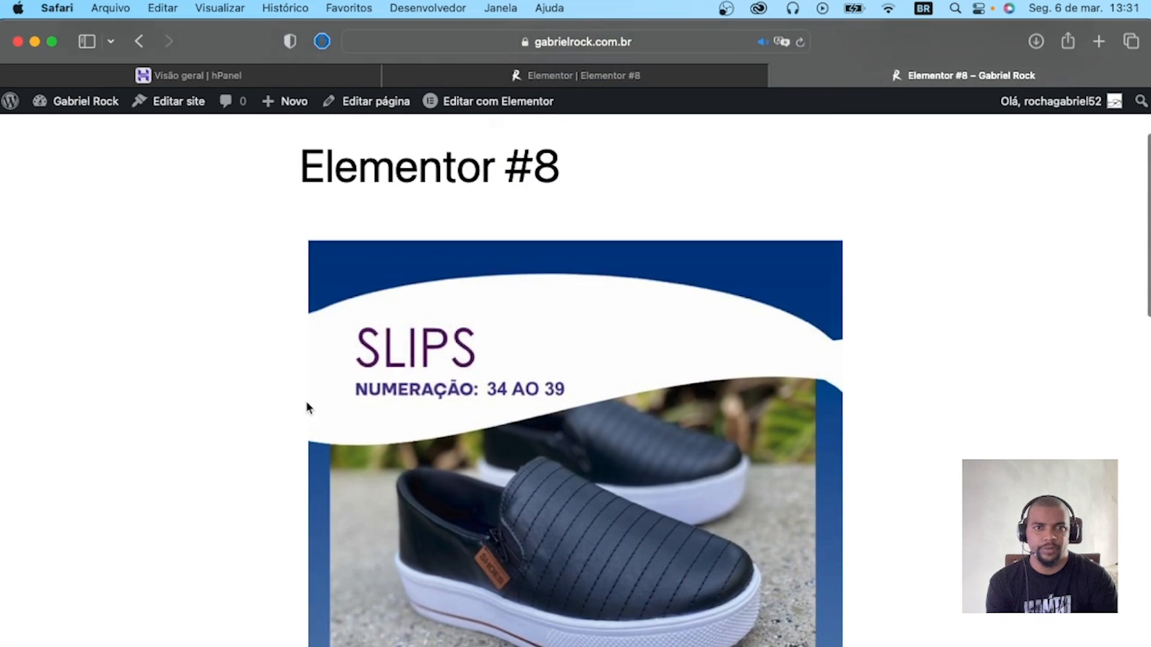
{"action": "left_click", "coordinate": [619, 73]}
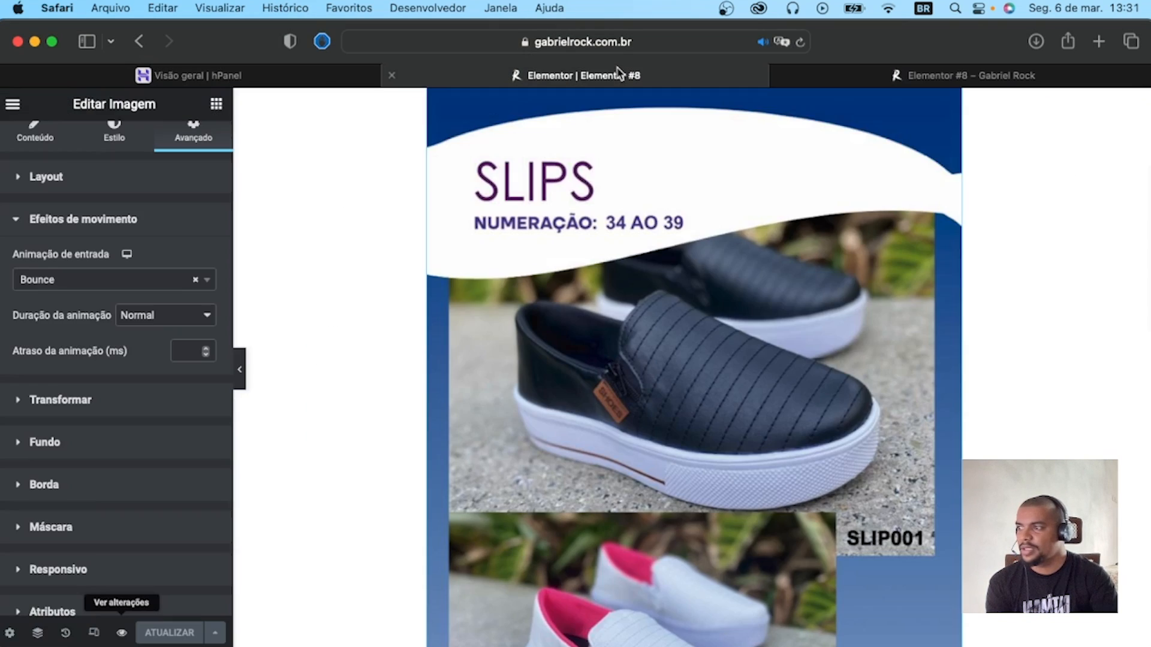
{"action": "scroll", "coordinate": [778, 402], "scroll_direction": "up", "scroll_amount": 5}
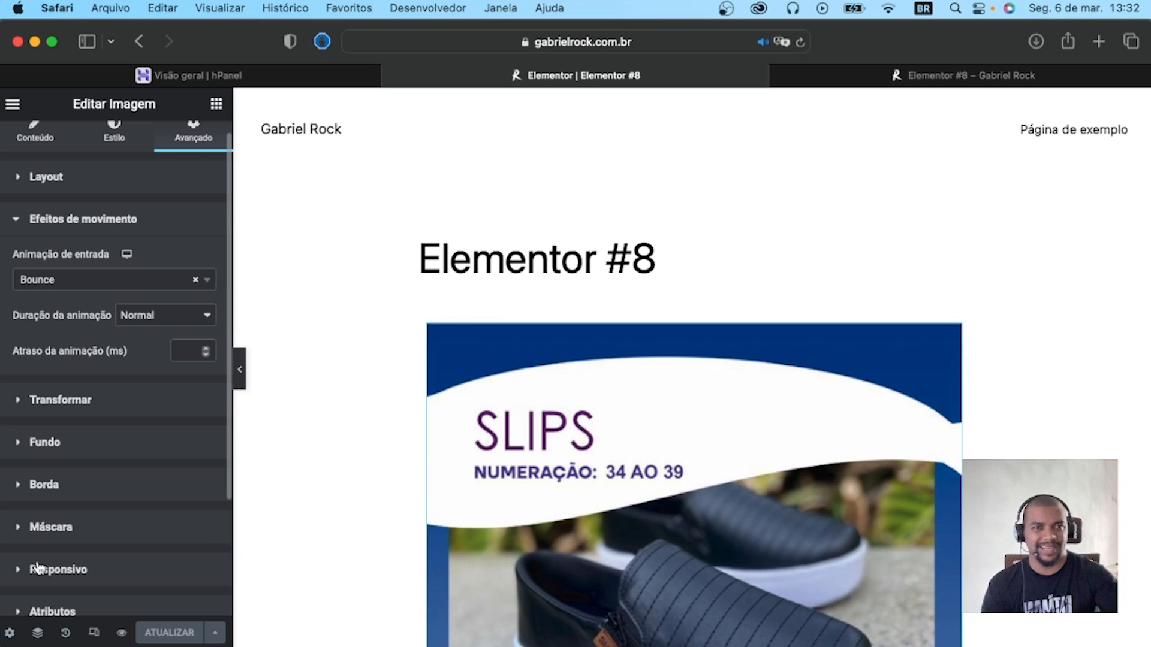
{"action": "left_click", "coordinate": [10, 634]}
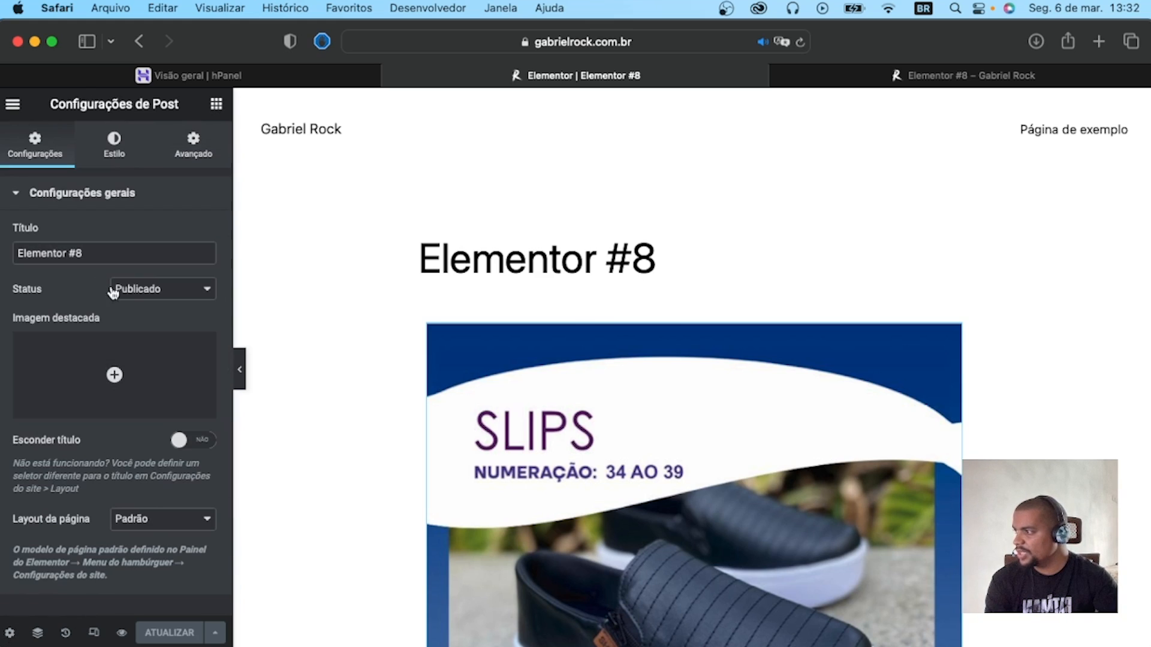
{"action": "left_click", "coordinate": [148, 521]}
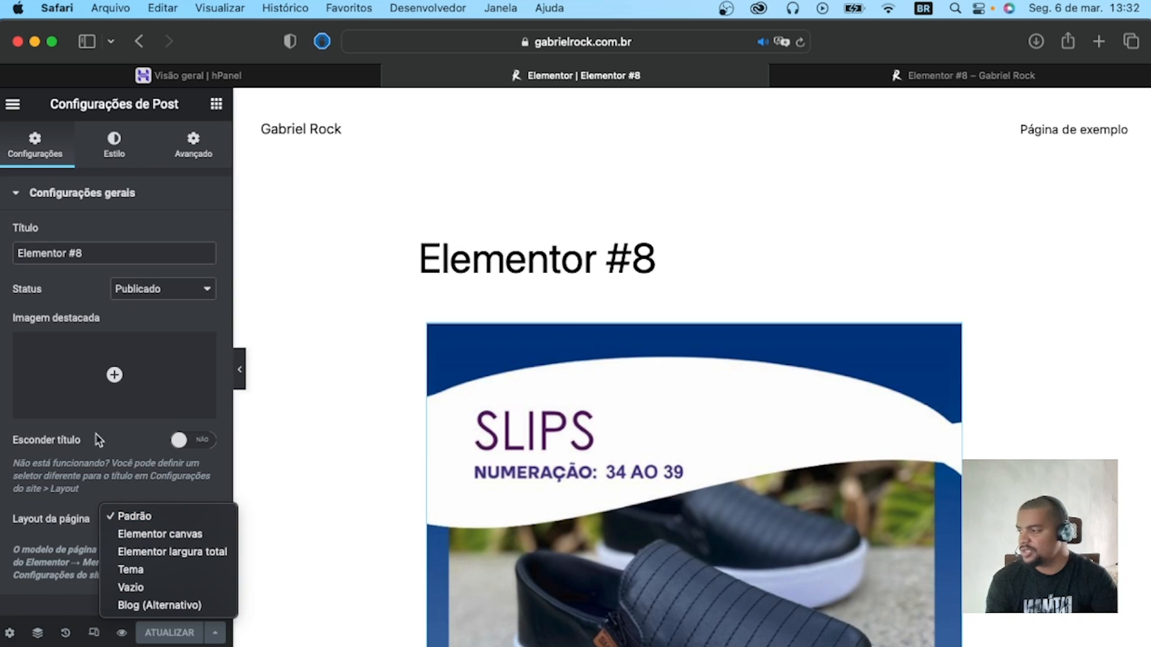
{"action": "left_click", "coordinate": [157, 553]}
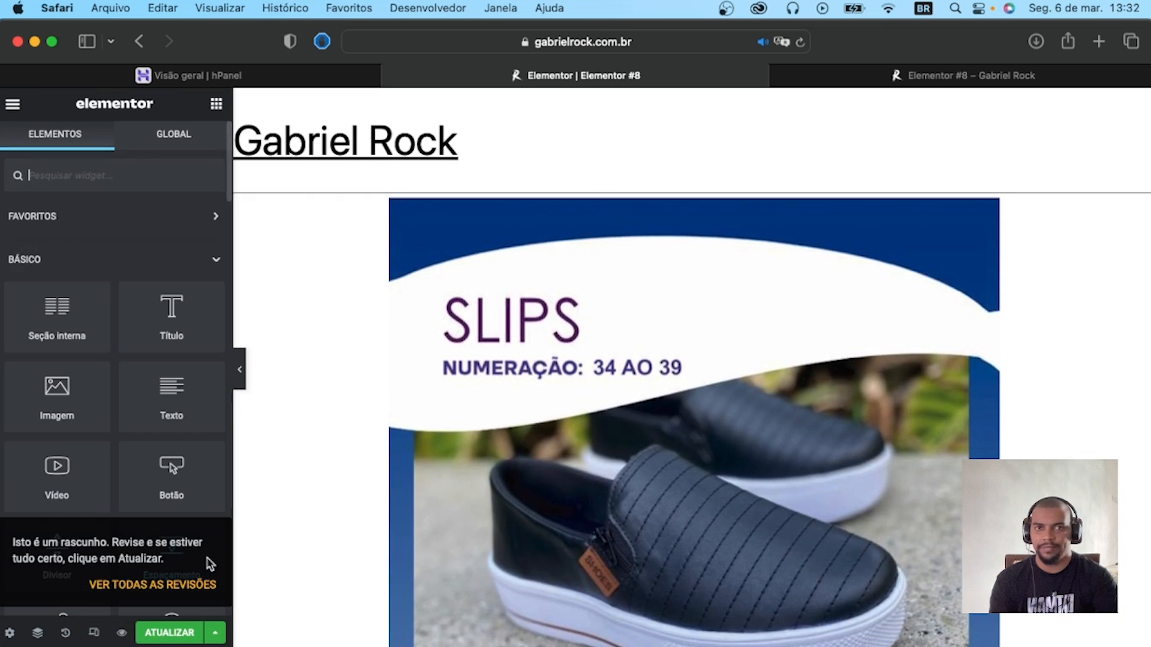
{"action": "scroll", "coordinate": [364, 528], "scroll_direction": "down", "scroll_amount": 20}
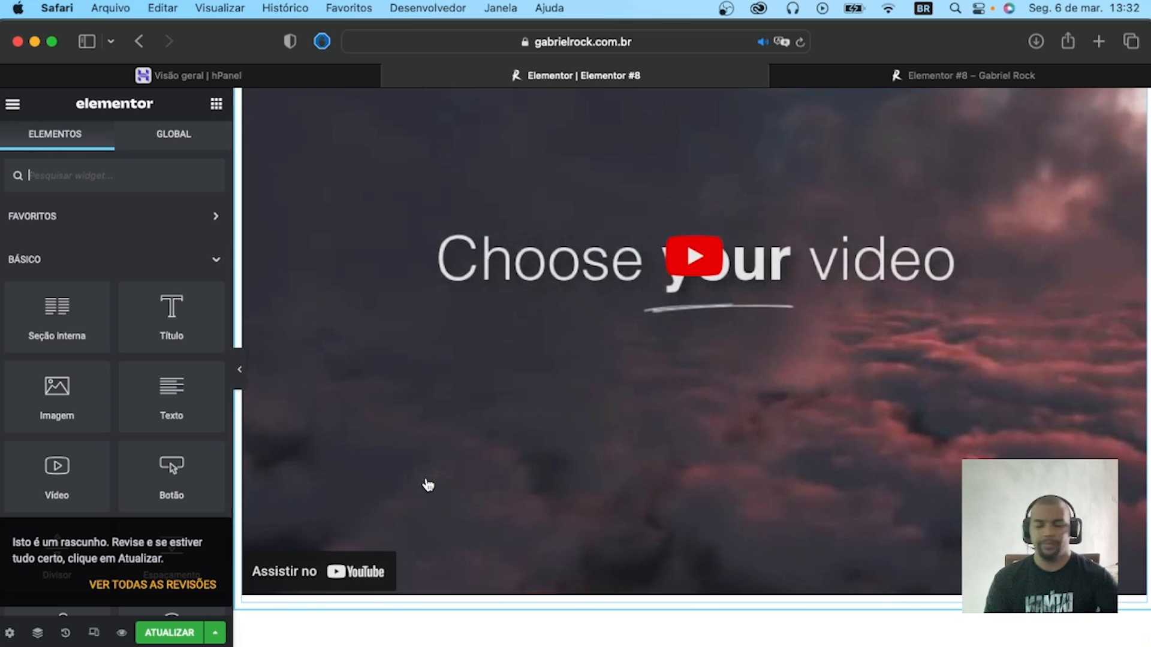
{"action": "left_click", "coordinate": [169, 633]}
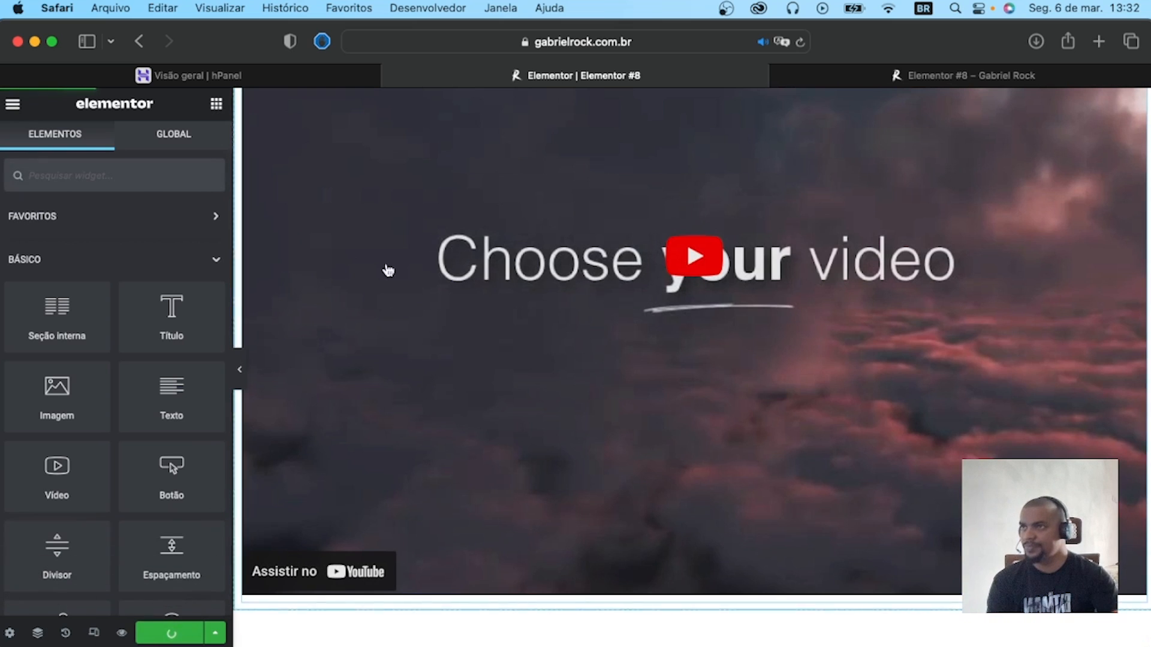
Examine the updated live page from the site header down to the footer, including the image and video.
{"action": "left_click", "coordinate": [887, 83]}
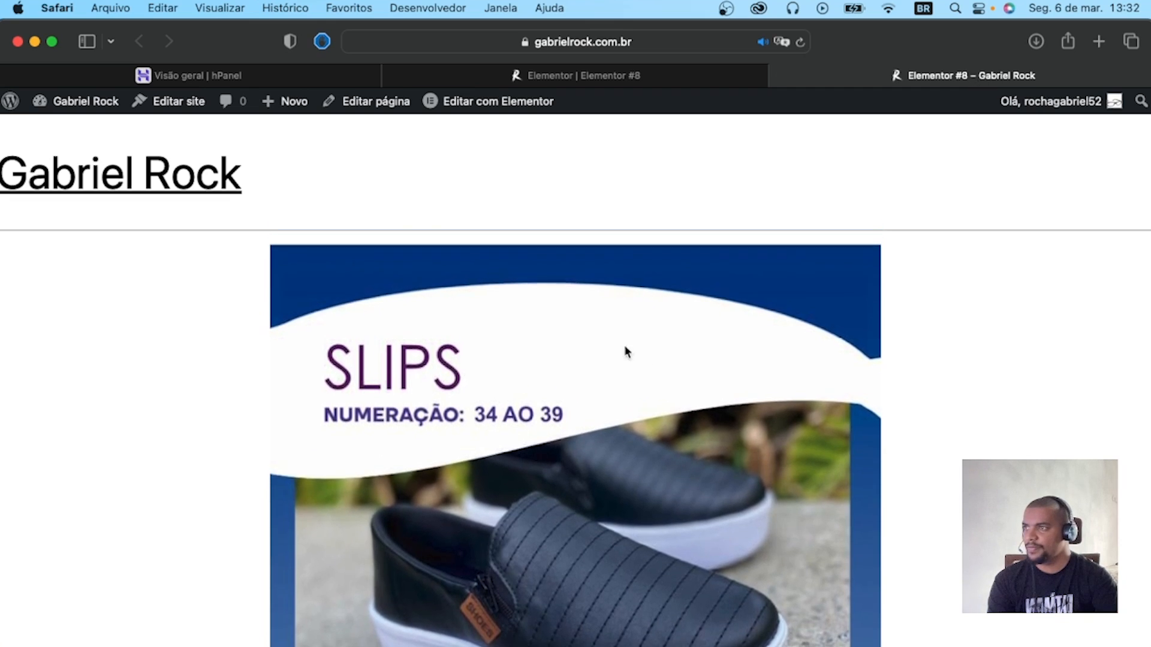
{"action": "scroll", "coordinate": [407, 321], "scroll_direction": "down", "scroll_amount": 15}
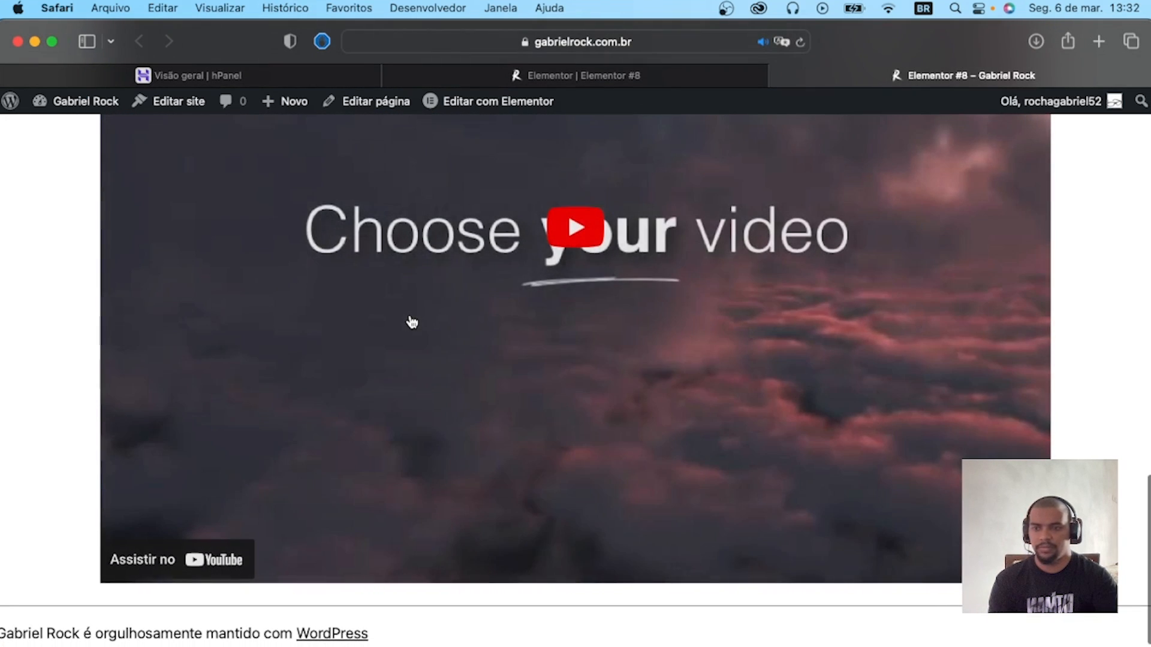
{"action": "scroll", "coordinate": [412, 322], "scroll_direction": "up", "scroll_amount": 15}
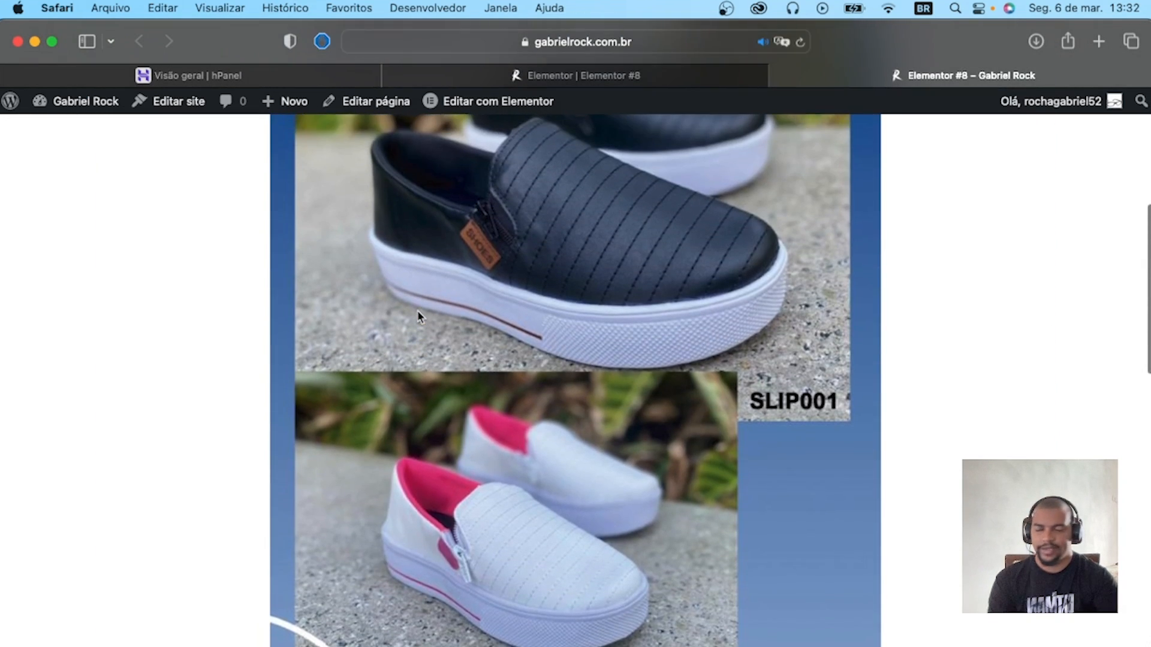
{"action": "scroll", "coordinate": [417, 311], "scroll_direction": "up", "scroll_amount": 6}
{"action": "scroll", "coordinate": [419, 312], "scroll_direction": "down", "scroll_amount": 17}
{"action": "scroll", "coordinate": [419, 312], "scroll_direction": "up", "scroll_amount": 2}
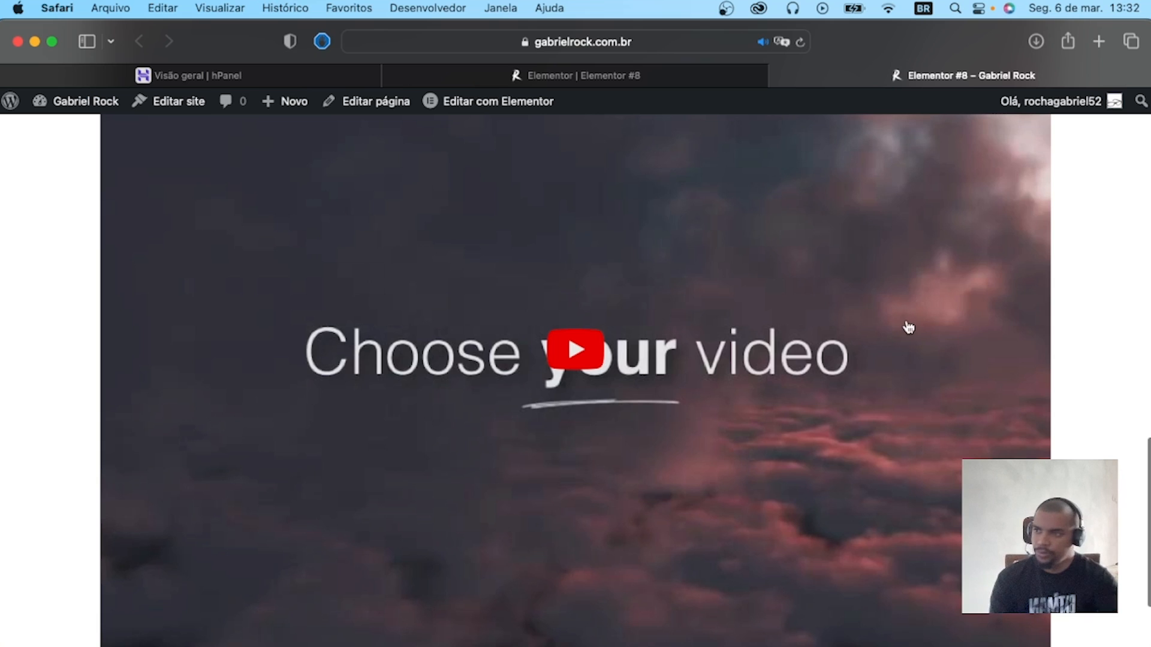
{"action": "scroll", "coordinate": [908, 327], "scroll_direction": "up", "scroll_amount": 10}
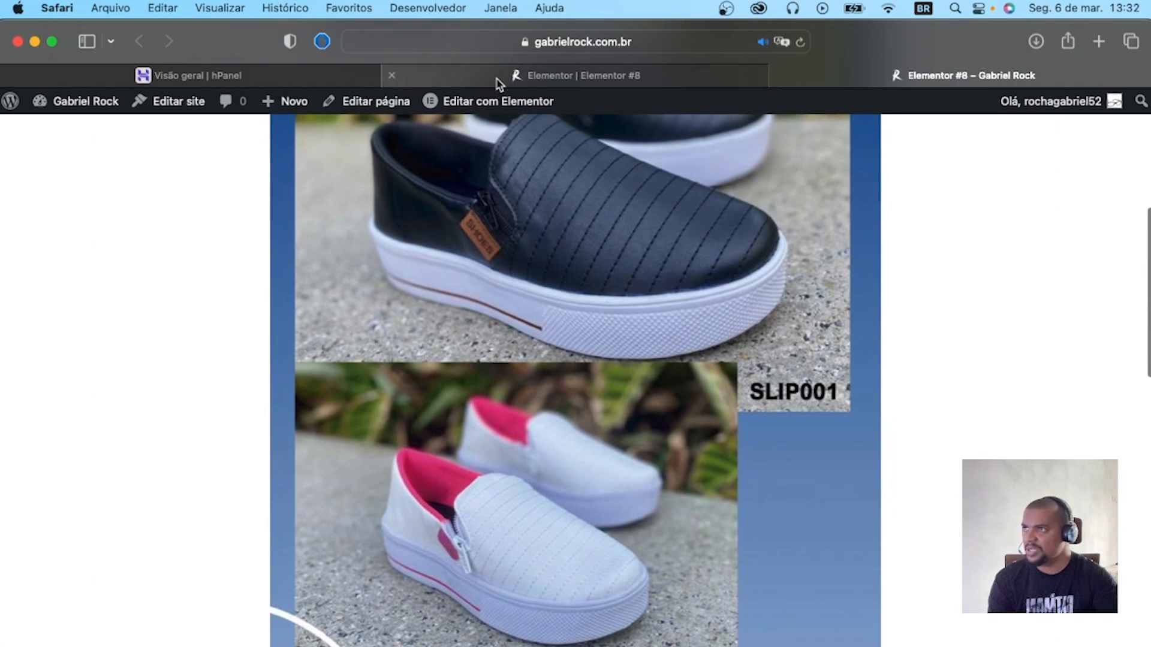
Return to the page editor and examine the widget library across the Básico, Pro and Geral categories.
{"action": "left_click", "coordinate": [497, 83]}
{"action": "scroll", "coordinate": [143, 389], "scroll_direction": "down", "scroll_amount": 5}
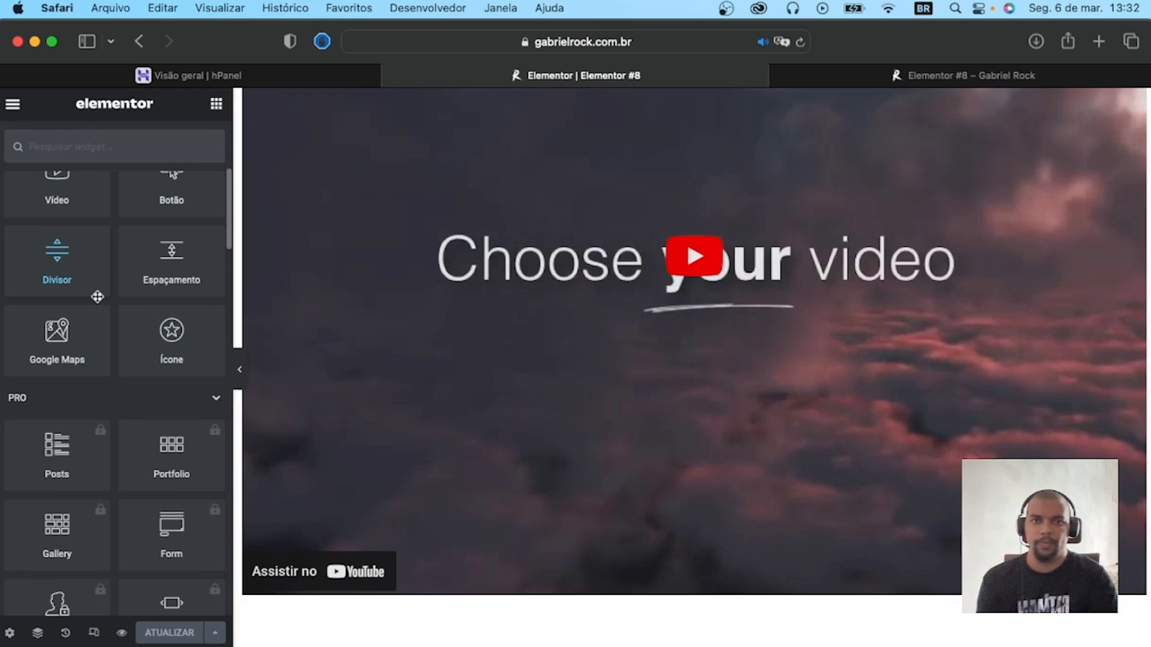
{"action": "scroll", "coordinate": [106, 294], "scroll_direction": "up", "scroll_amount": 5}
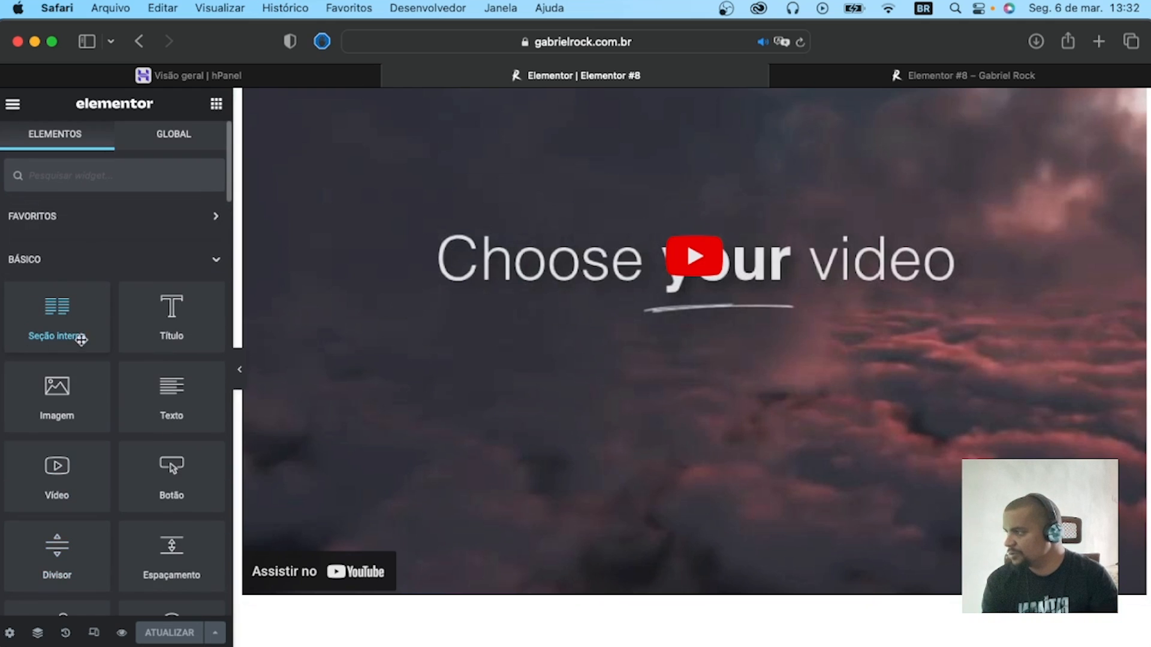
{"action": "scroll", "coordinate": [64, 378], "scroll_direction": "down", "scroll_amount": 3}
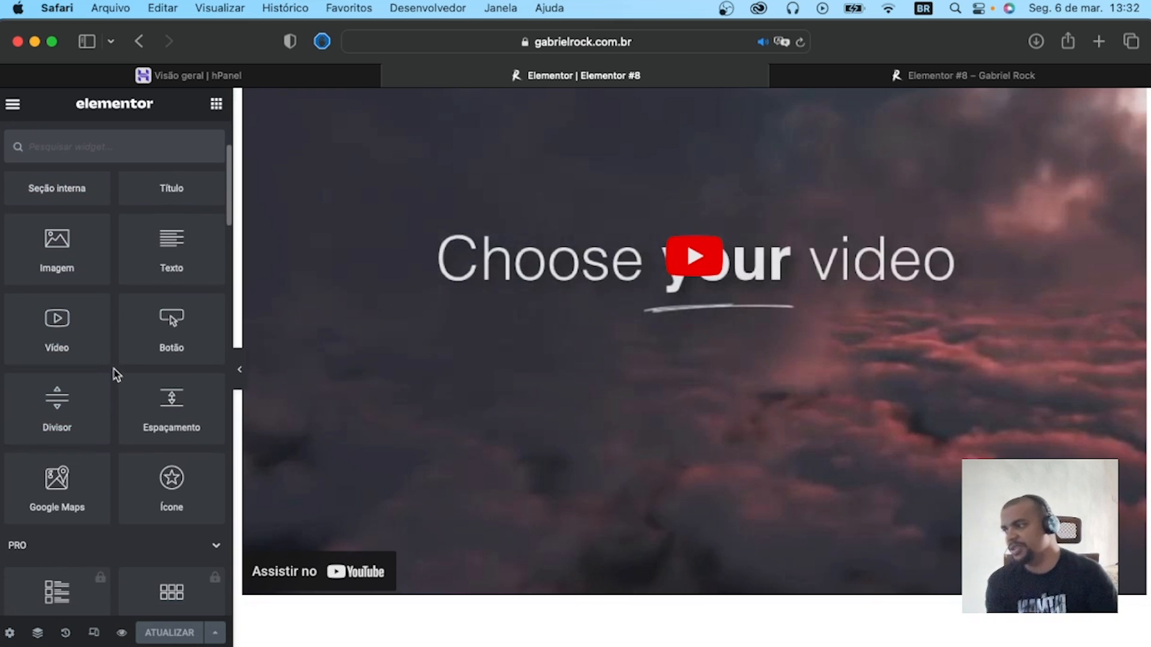
{"action": "scroll", "coordinate": [117, 376], "scroll_direction": "down", "scroll_amount": 3}
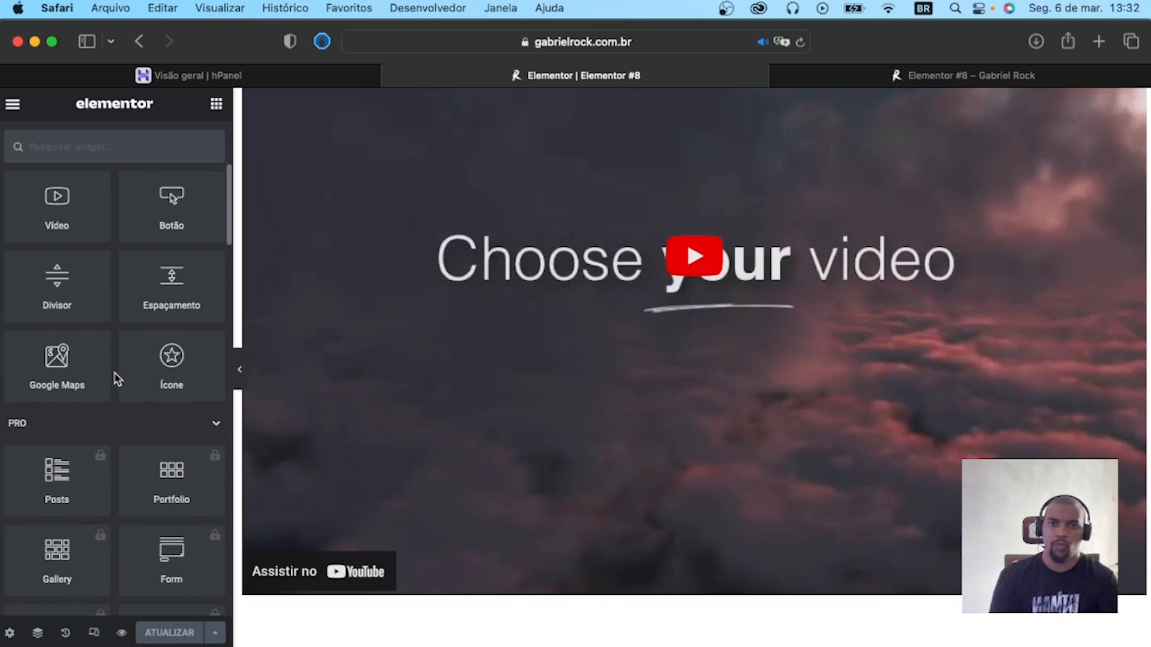
{"action": "scroll", "coordinate": [139, 425], "scroll_direction": "down", "scroll_amount": 12}
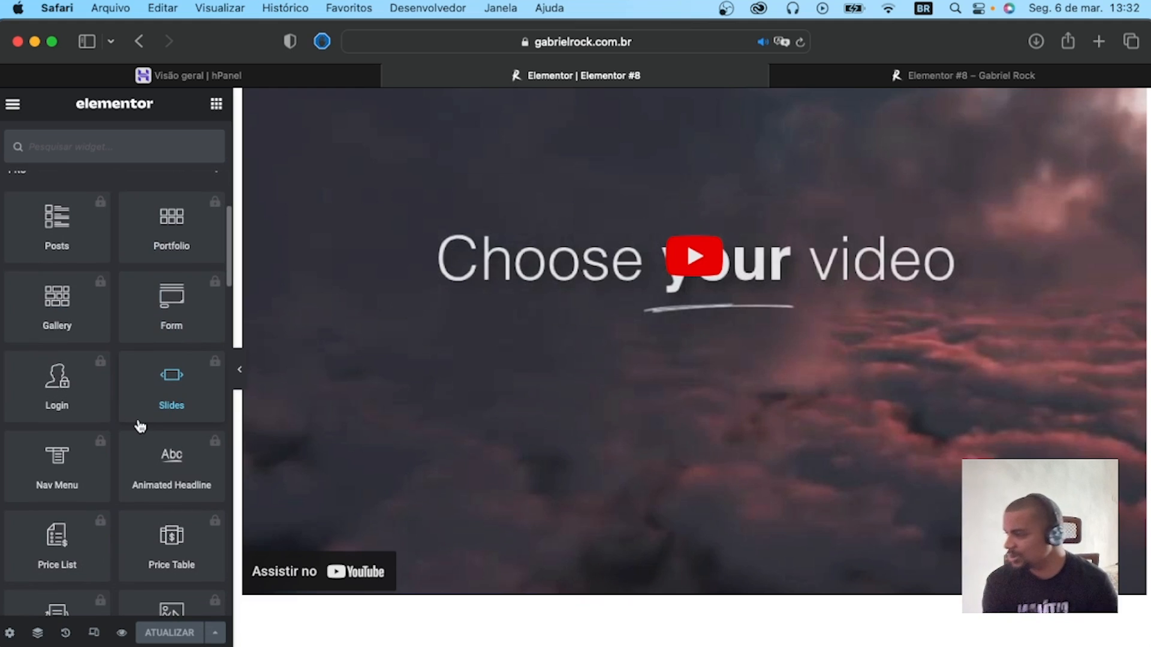
{"action": "scroll", "coordinate": [139, 425], "scroll_direction": "up", "scroll_amount": 18}
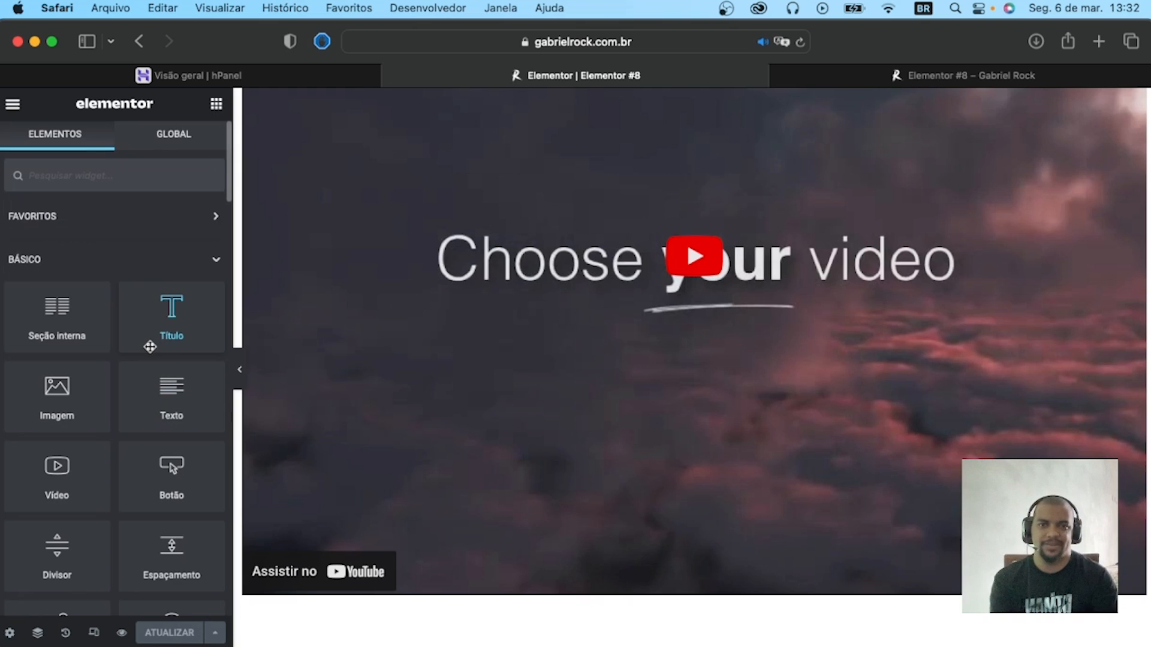
{"action": "scroll", "coordinate": [150, 347], "scroll_direction": "down", "scroll_amount": 20}
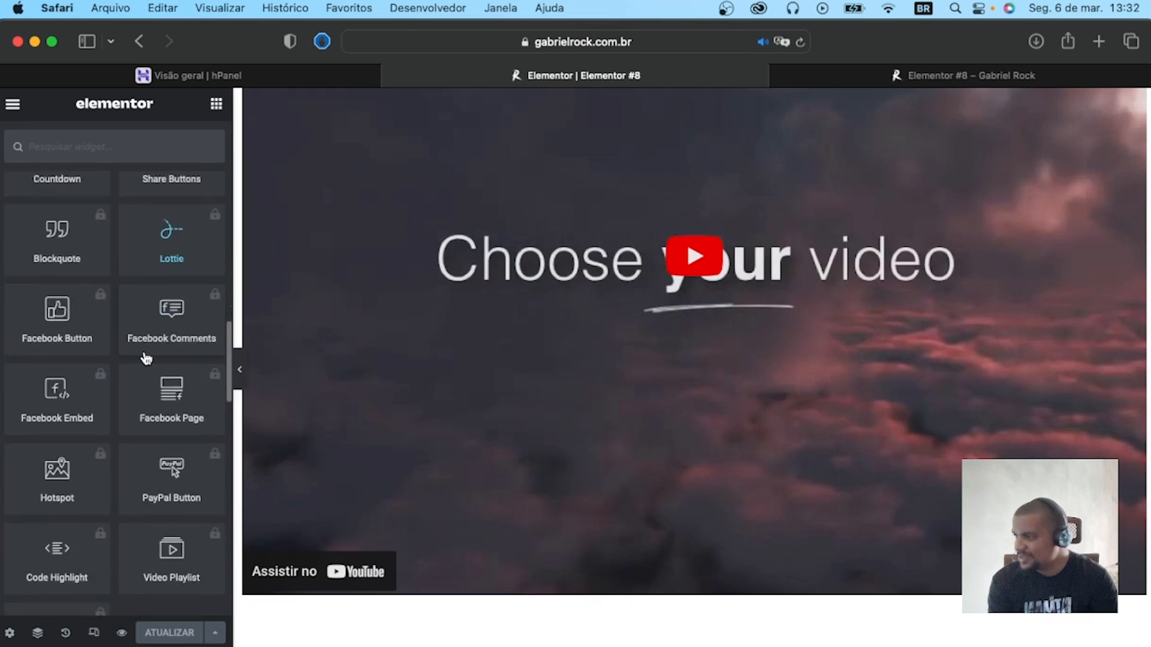
{"action": "scroll", "coordinate": [146, 358], "scroll_direction": "down", "scroll_amount": 10}
{"action": "scroll", "coordinate": [145, 357], "scroll_direction": "down", "scroll_amount": 10}
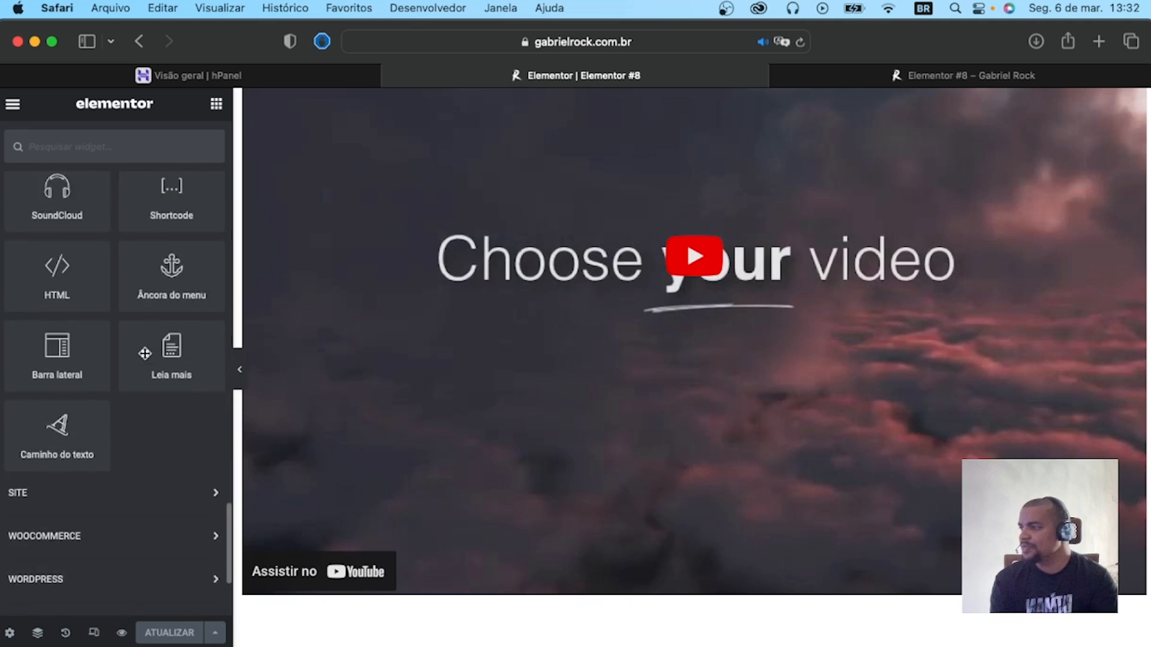
{"action": "scroll", "coordinate": [142, 359], "scroll_direction": "up", "scroll_amount": 15}
{"action": "scroll", "coordinate": [144, 363], "scroll_direction": "up", "scroll_amount": 20}
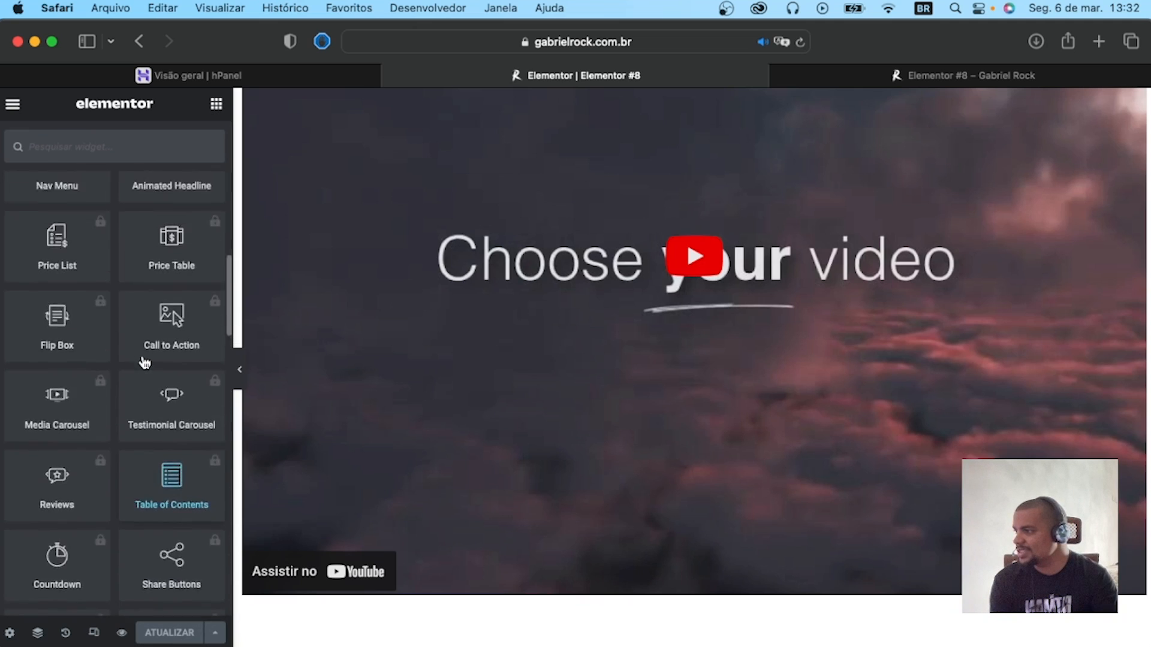
{"action": "scroll", "coordinate": [143, 364], "scroll_direction": "down", "scroll_amount": 15}
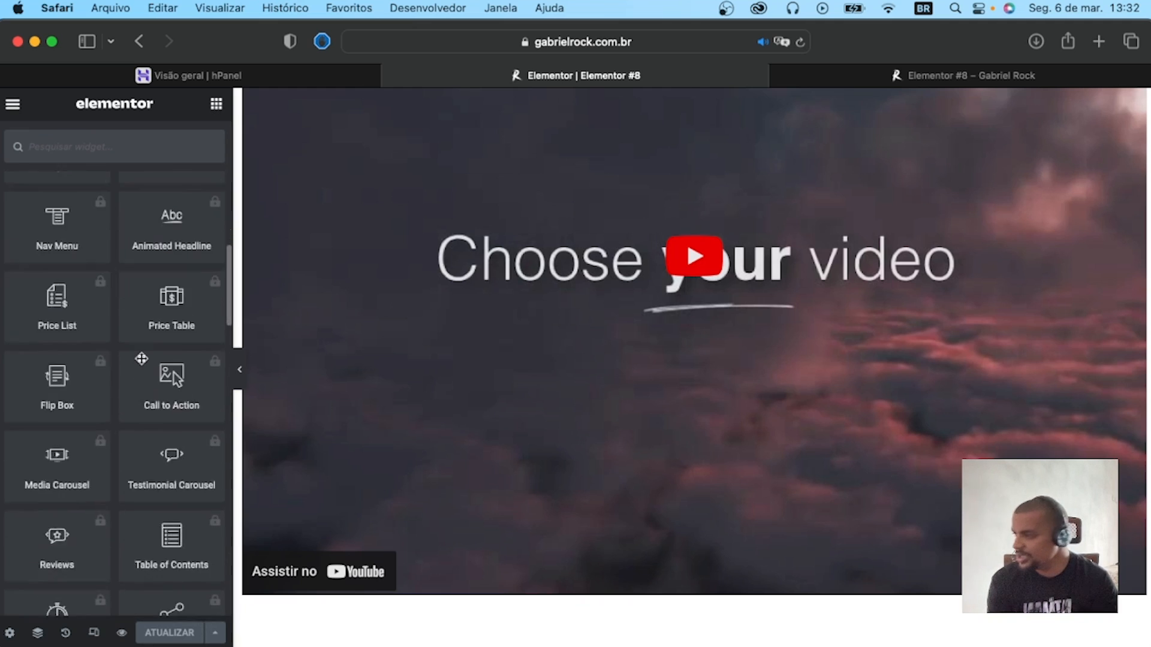
{"action": "scroll", "coordinate": [142, 359], "scroll_direction": "up", "scroll_amount": 15}
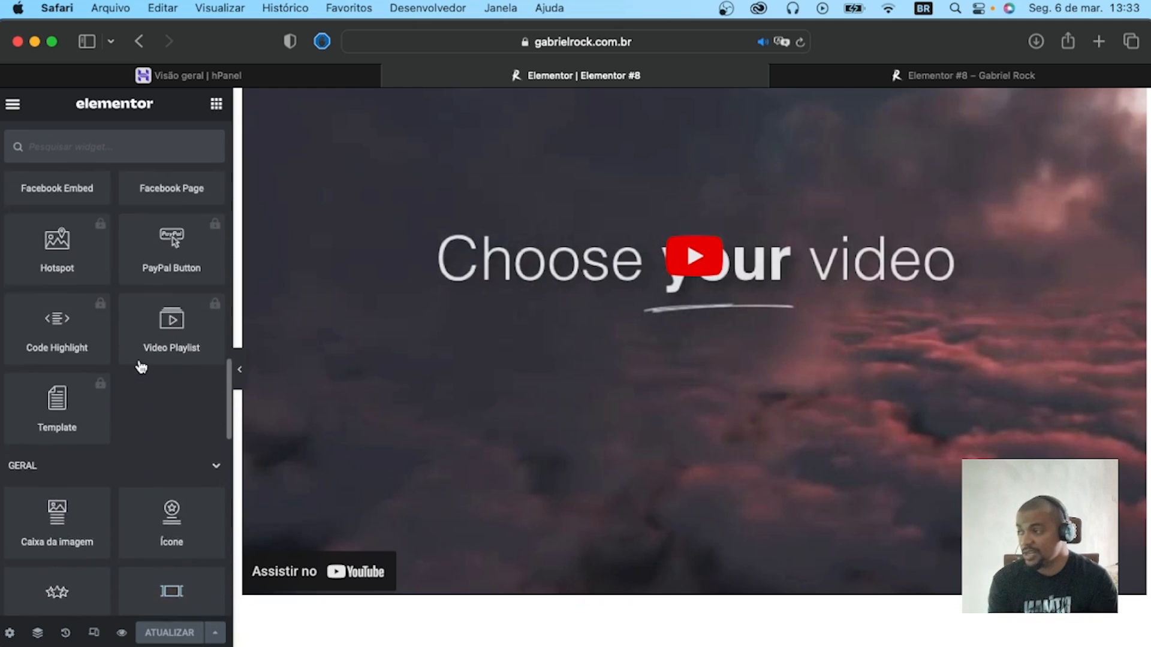
{"action": "scroll", "coordinate": [142, 356], "scroll_direction": "down", "scroll_amount": 20}
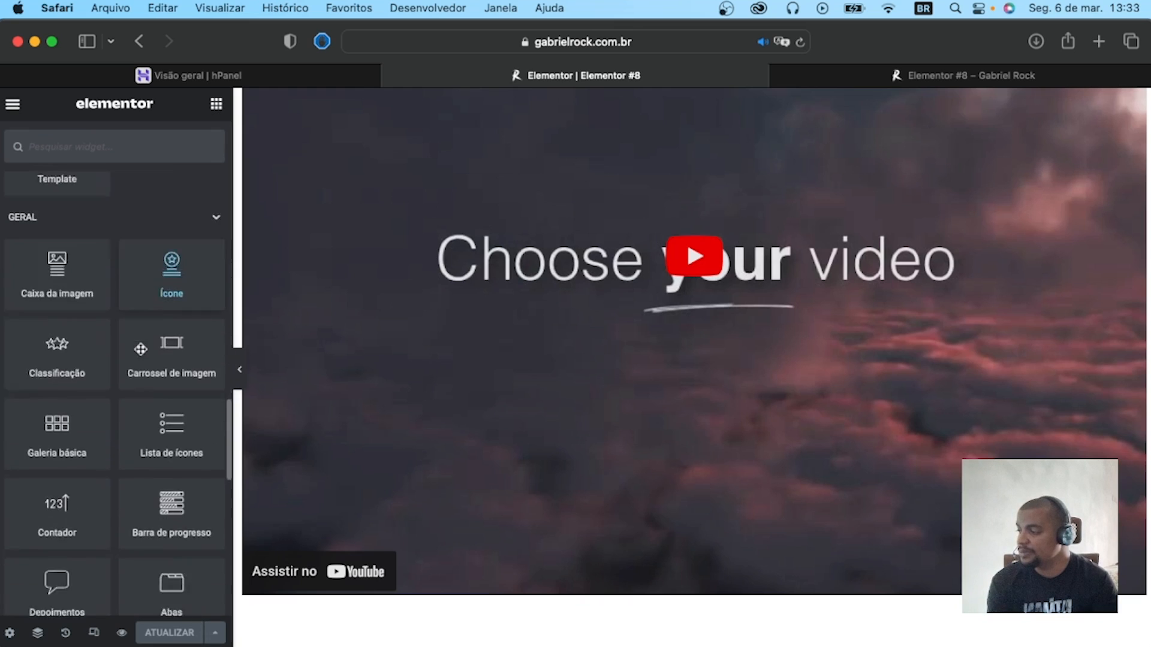
{"action": "scroll", "coordinate": [140, 351], "scroll_direction": "up", "scroll_amount": 15}
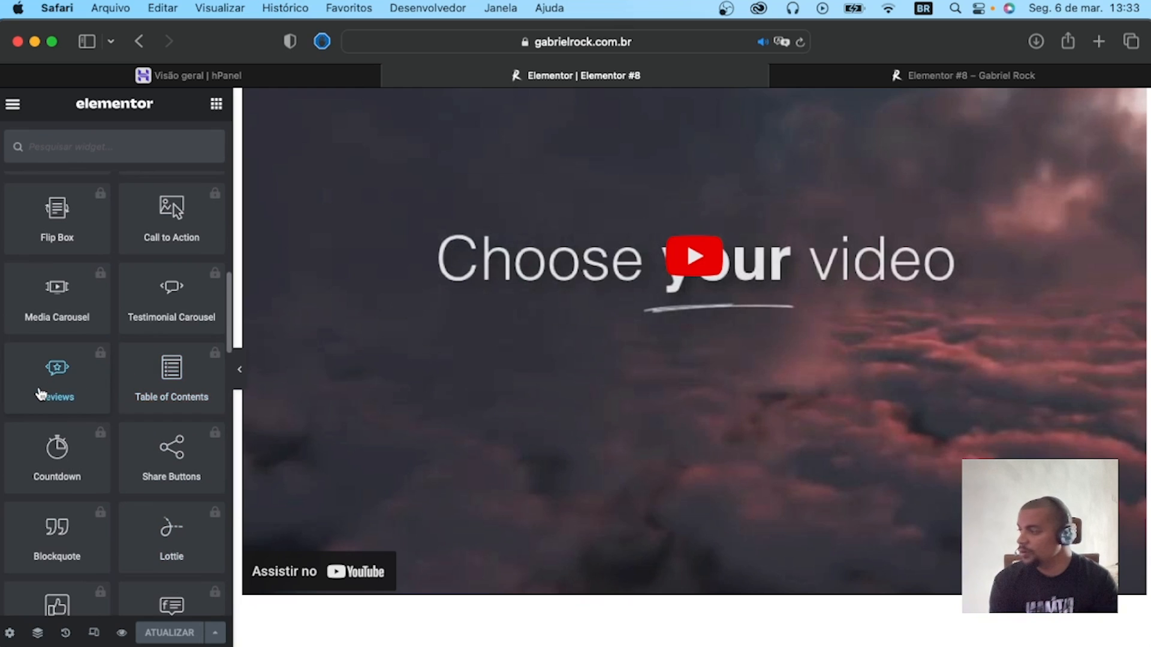
Select the locked Reviews widget and look through the other Pro widgets in the library.
{"action": "left_click", "coordinate": [54, 383]}
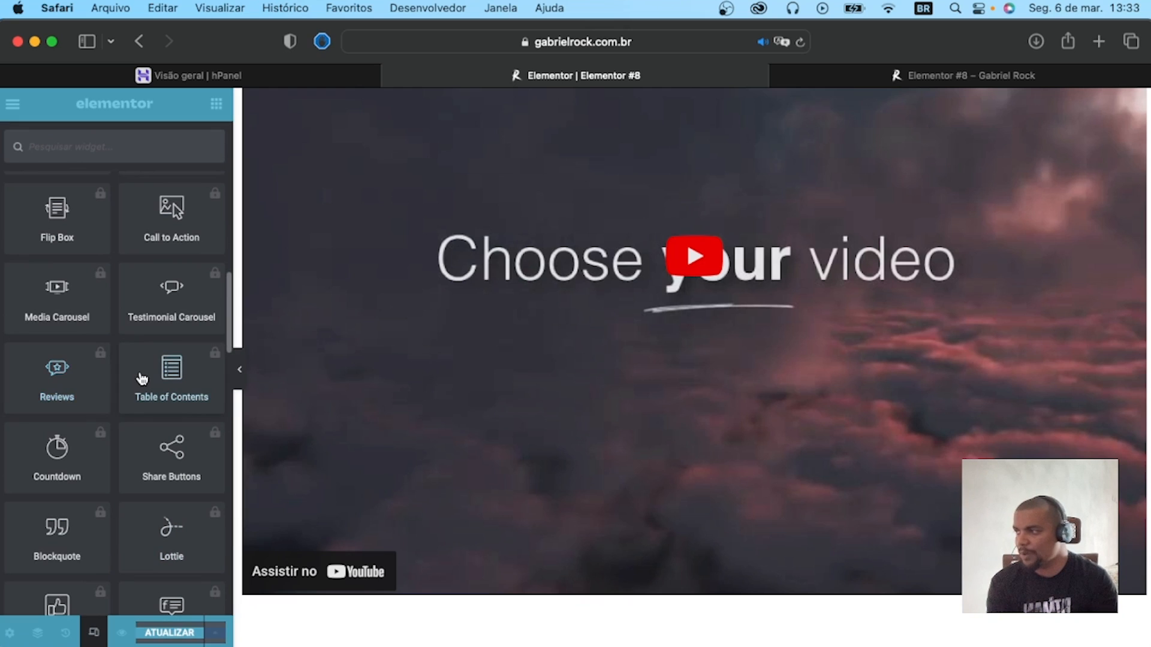
{"action": "scroll", "coordinate": [141, 377], "scroll_direction": "up", "scroll_amount": 2}
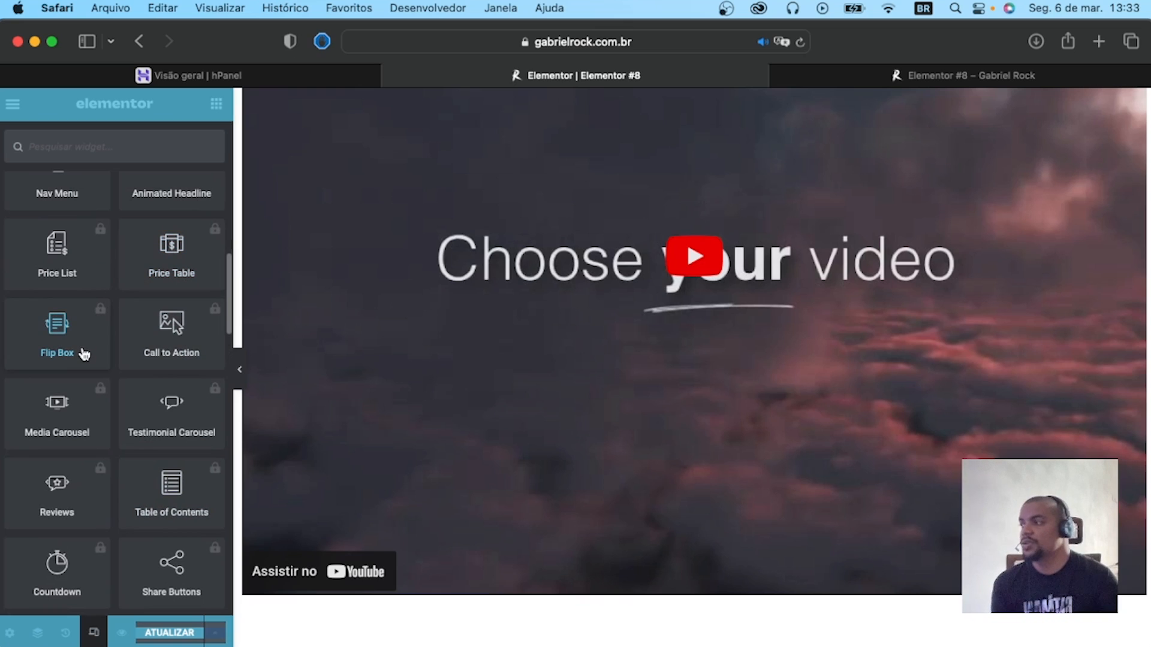
{"action": "scroll", "coordinate": [101, 368], "scroll_direction": "down", "scroll_amount": 1}
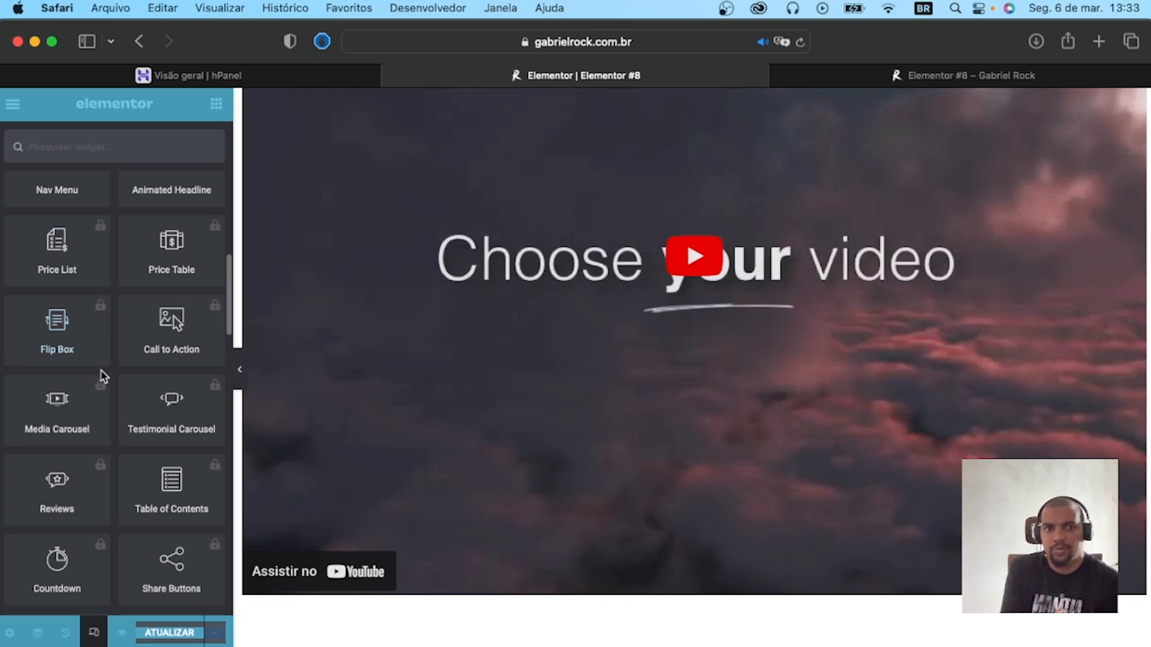
{"action": "scroll", "coordinate": [27, 363], "scroll_direction": "up", "scroll_amount": 10}
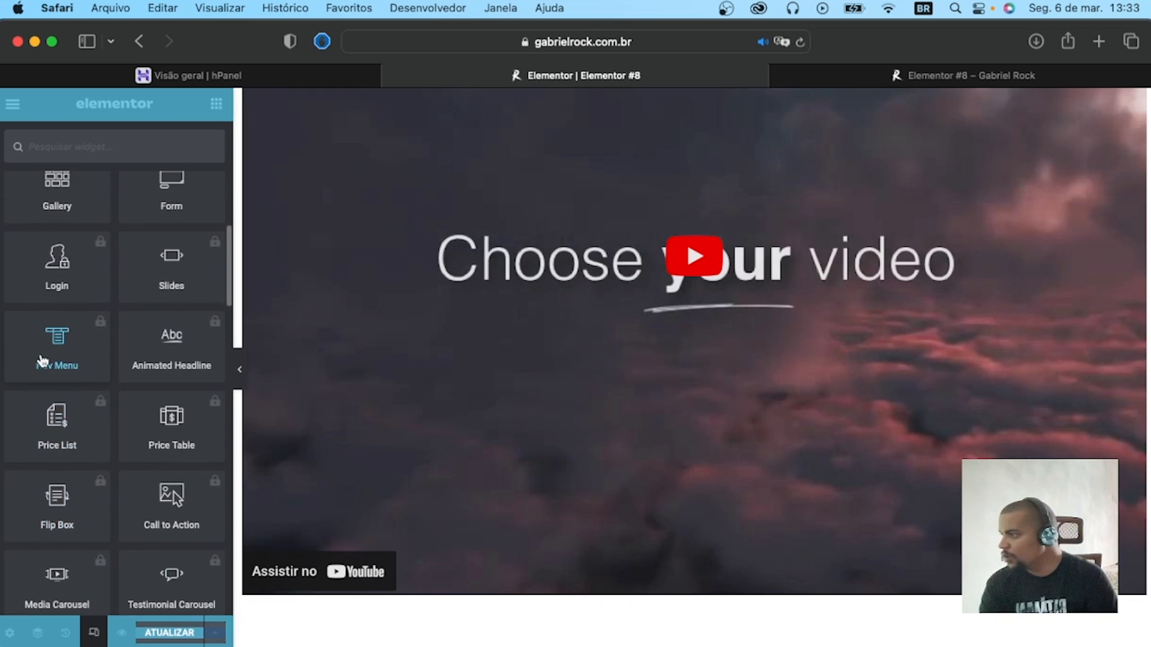
{"action": "scroll", "coordinate": [144, 361], "scroll_direction": "down", "scroll_amount": 10}
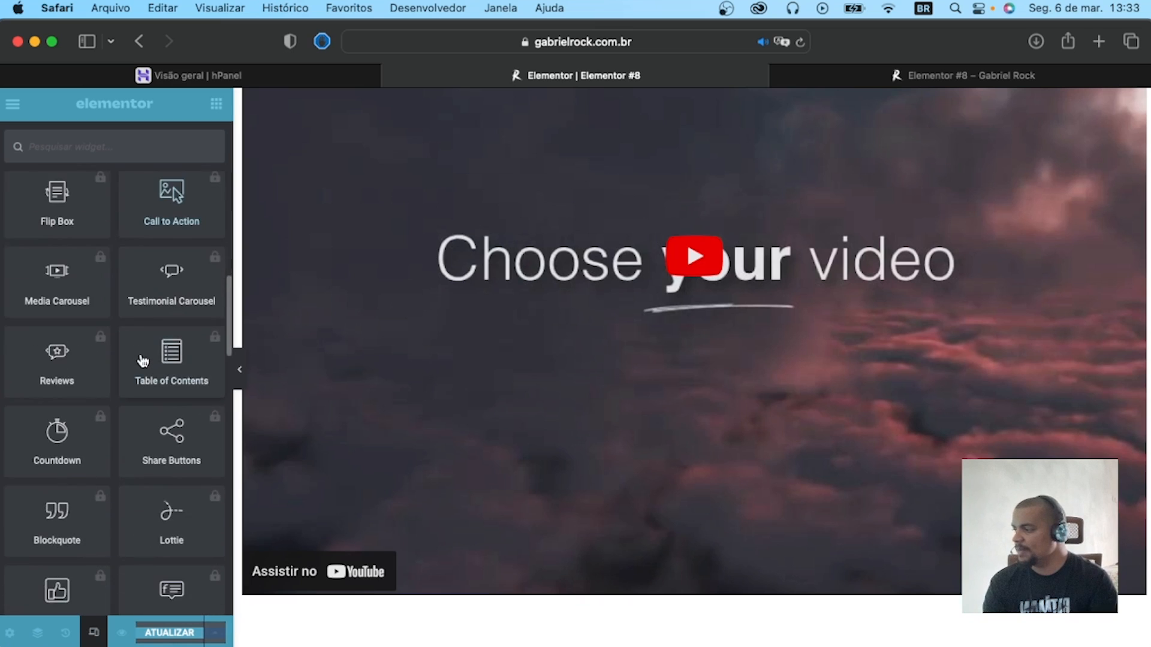
{"action": "scroll", "coordinate": [143, 361], "scroll_direction": "down", "scroll_amount": 8}
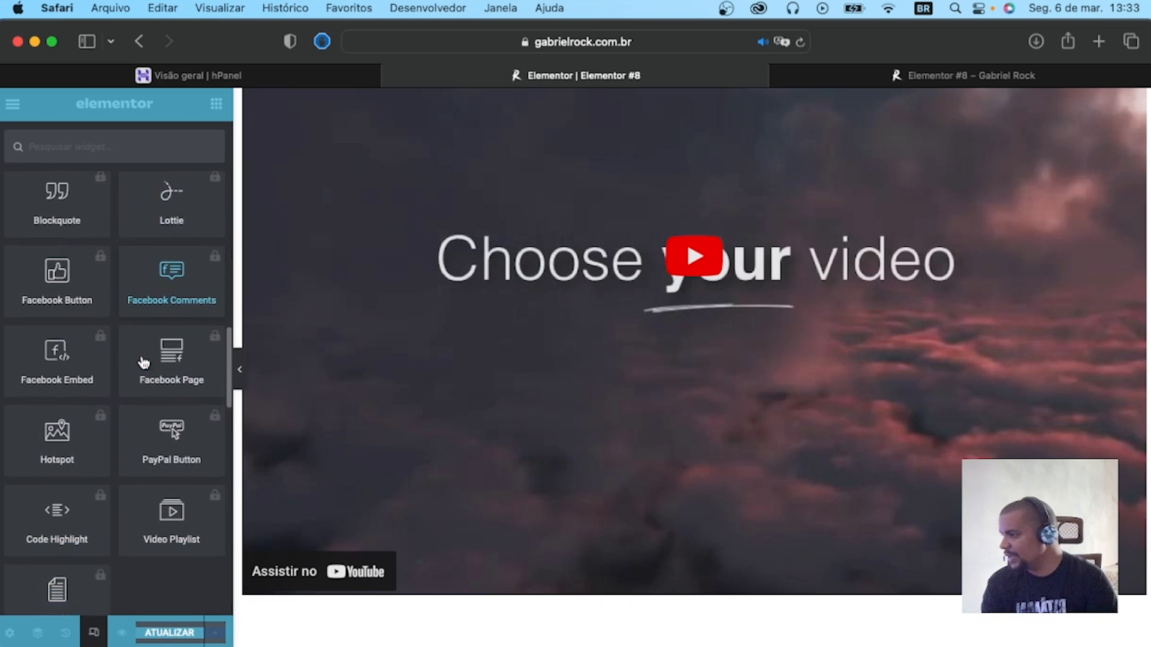
{"action": "scroll", "coordinate": [145, 363], "scroll_direction": "up", "scroll_amount": 8}
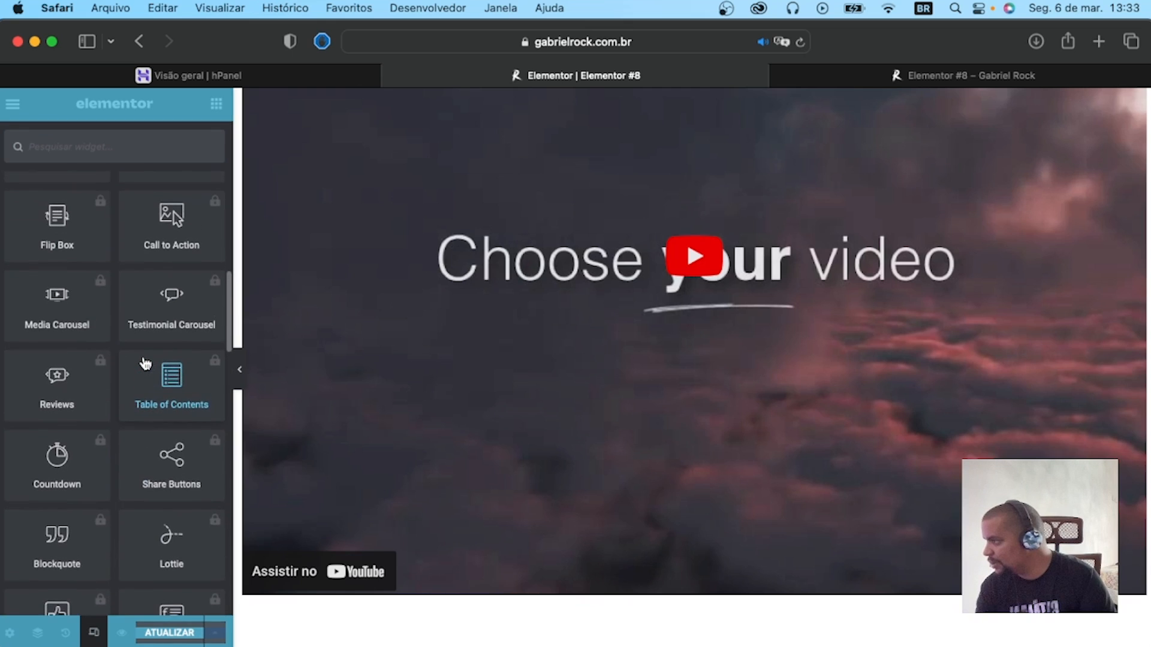
{"action": "scroll", "coordinate": [142, 365], "scroll_direction": "up", "scroll_amount": 5}
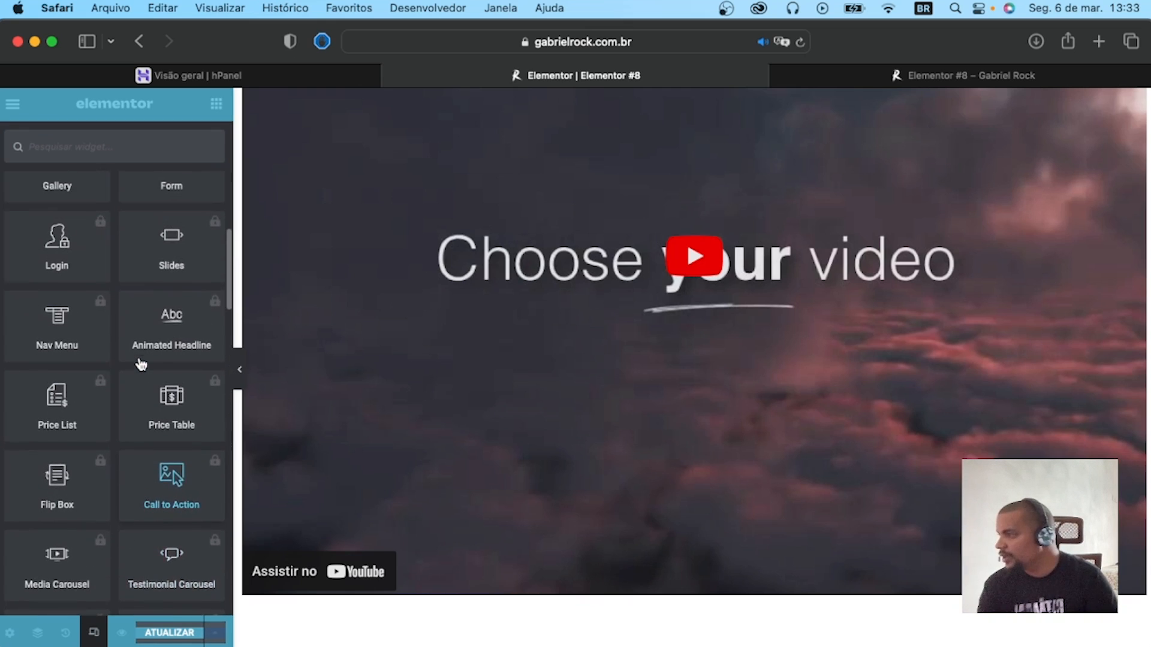
Select the locked Gallery widget in the Pro category to view its upgrade notice.
{"action": "scroll", "coordinate": [141, 365], "scroll_direction": "up", "scroll_amount": 4}
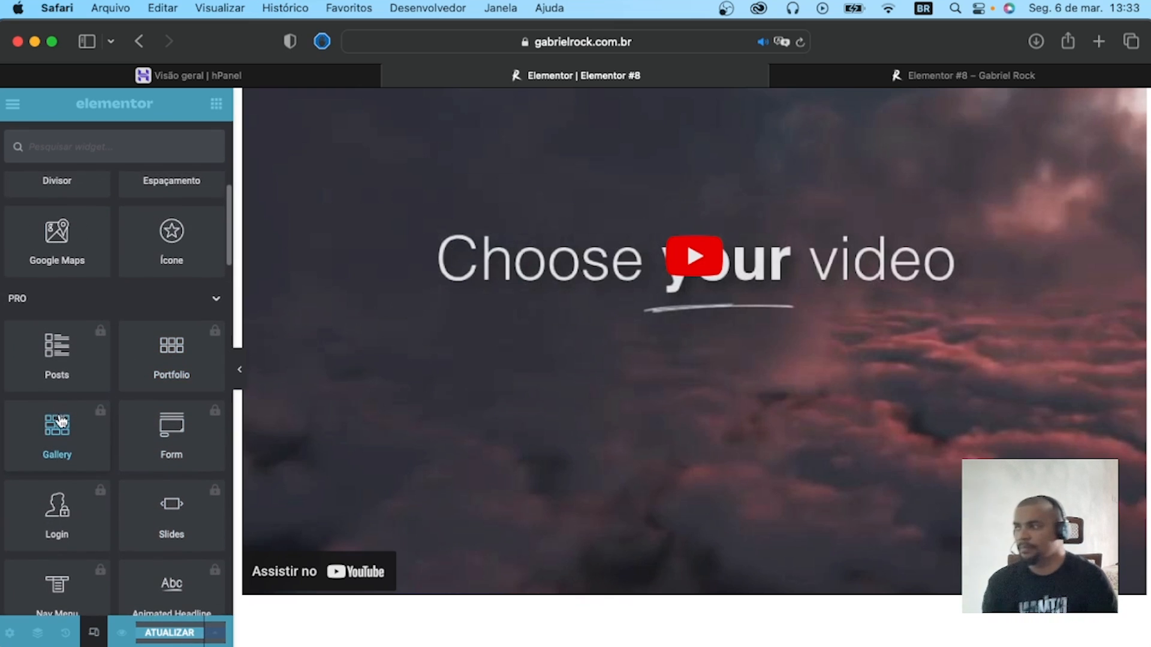
{"action": "left_click", "coordinate": [69, 446]}
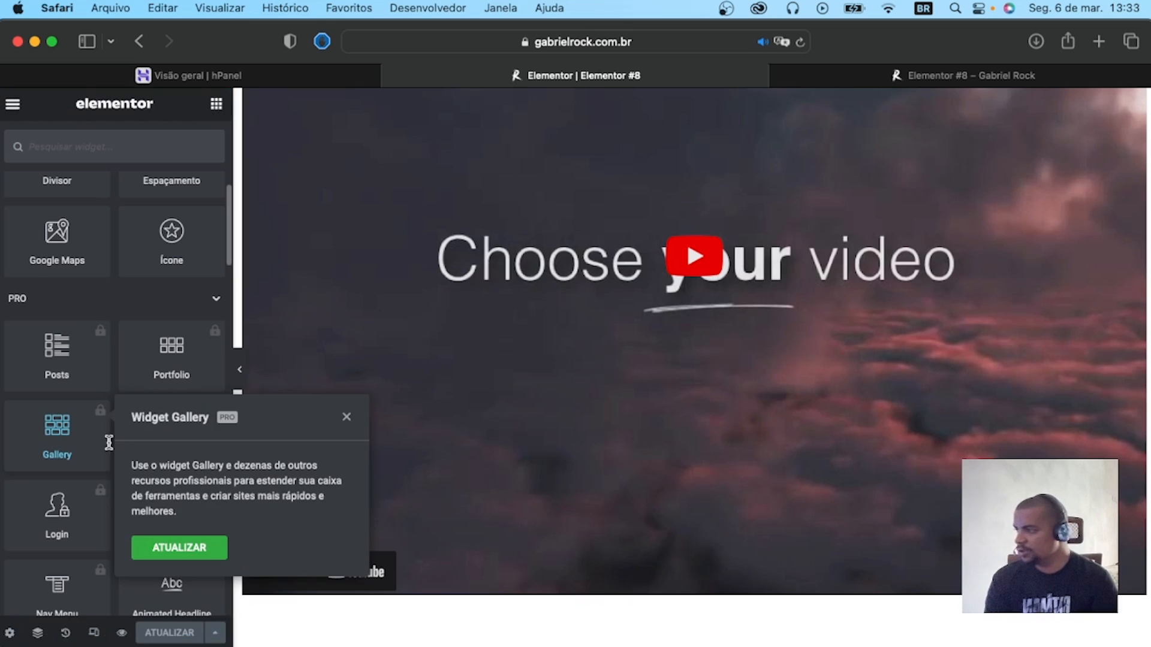
{"action": "left_click", "coordinate": [89, 439]}
{"action": "left_click", "coordinate": [87, 428]}
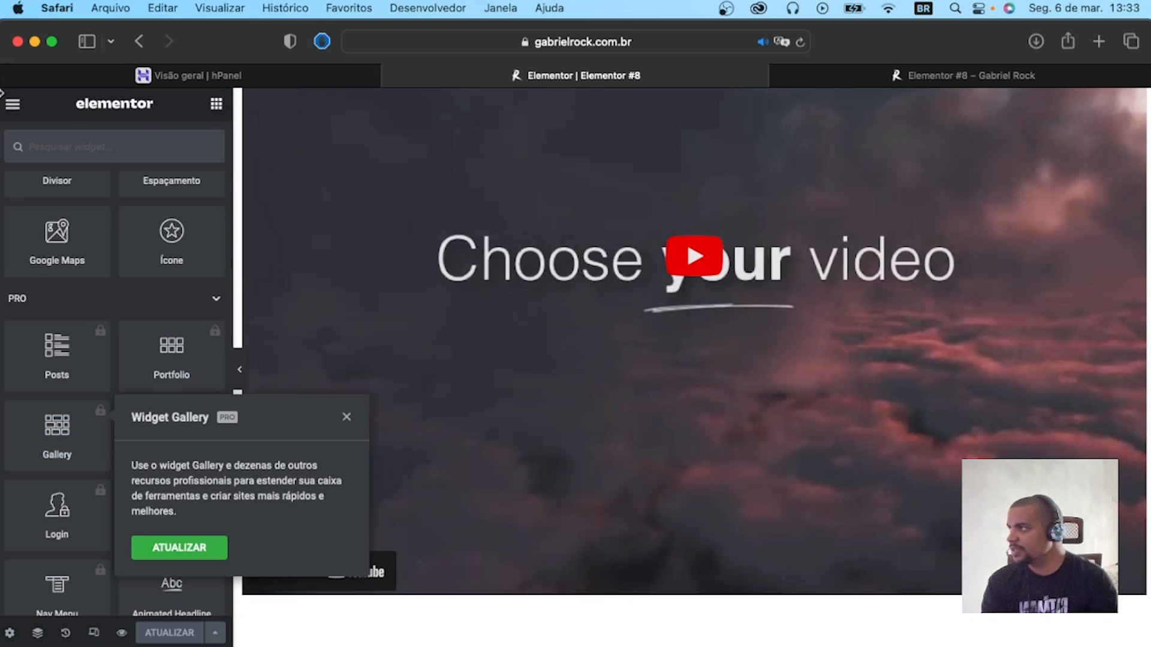
Go from the live page to the WordPress administration's plugin installer and search it for image gallery.
{"action": "left_click", "coordinate": [826, 79]}
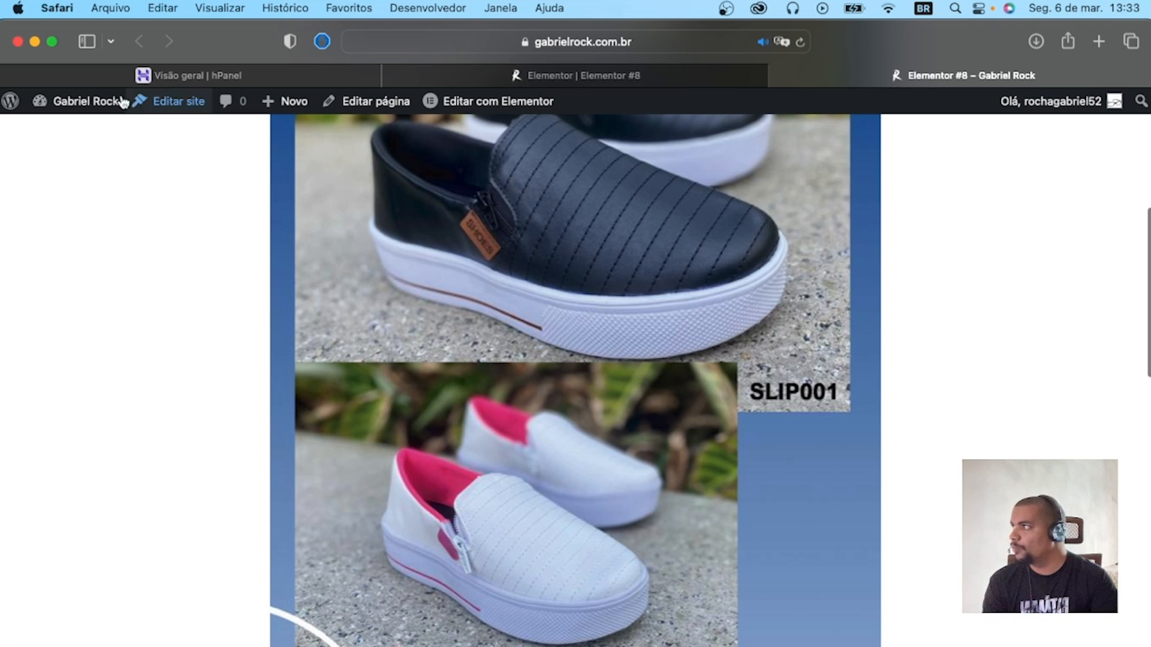
{"action": "left_click", "coordinate": [12, 104]}
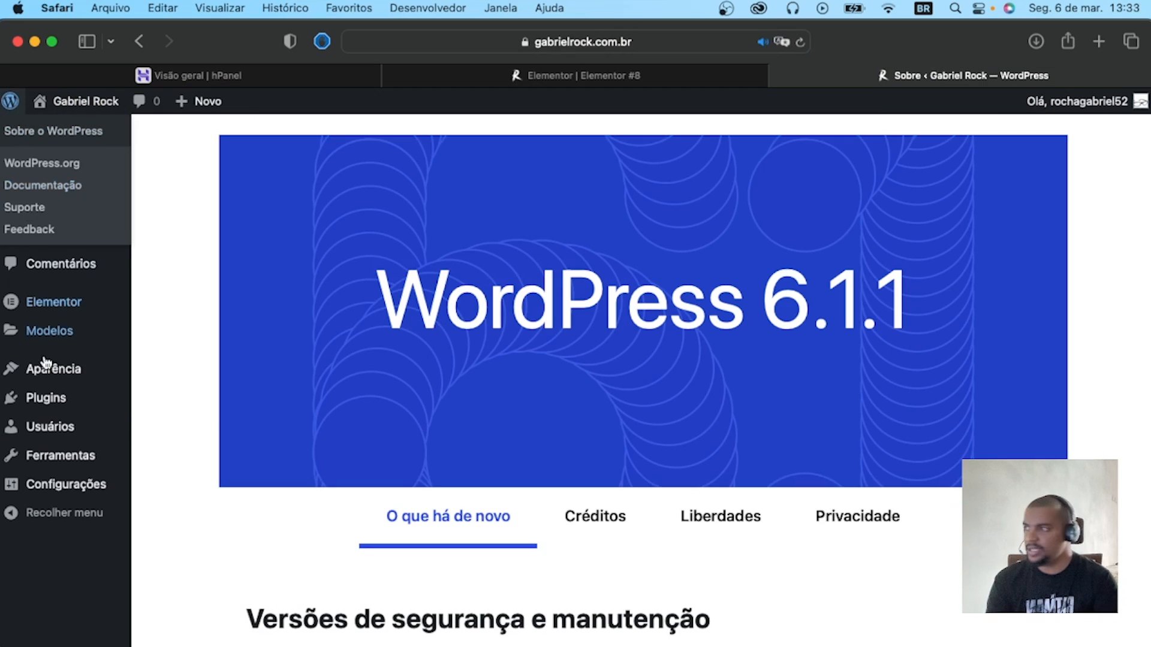
{"action": "left_click", "coordinate": [51, 396]}
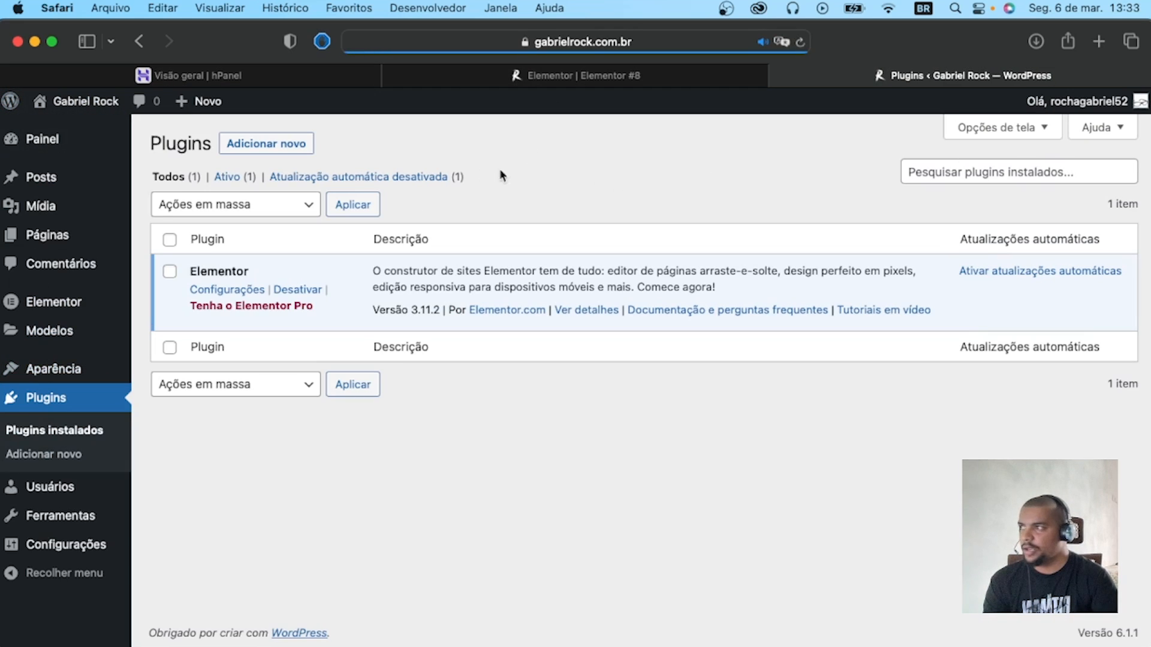
{"action": "left_click", "coordinate": [286, 142]}
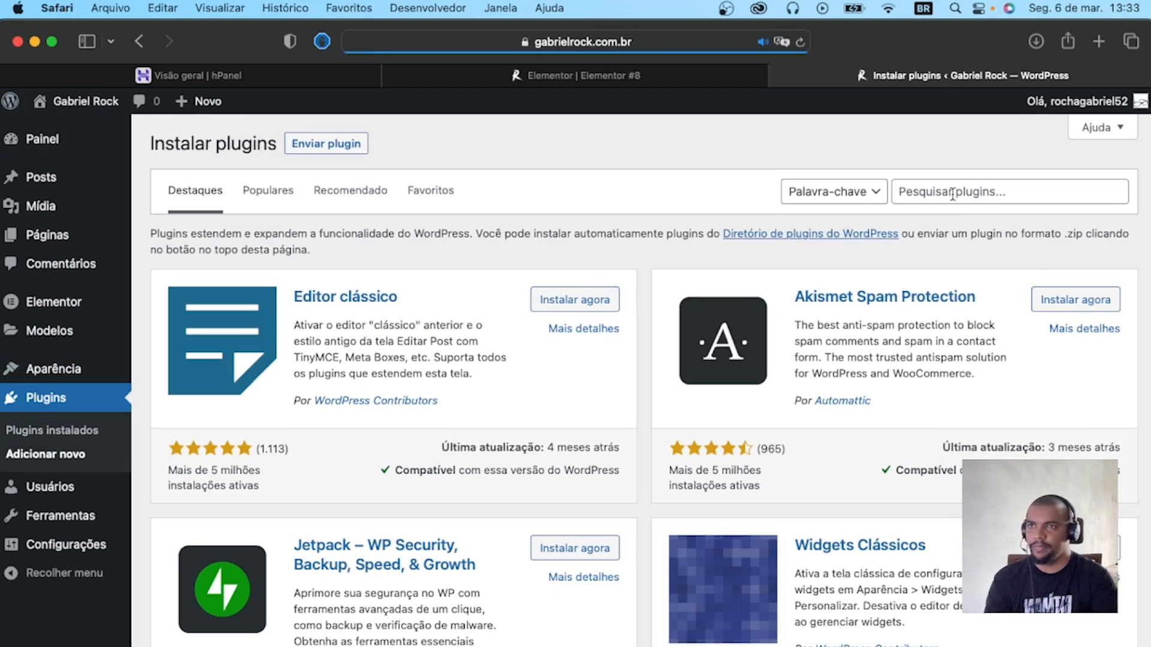
{"action": "left_click", "coordinate": [951, 192]}
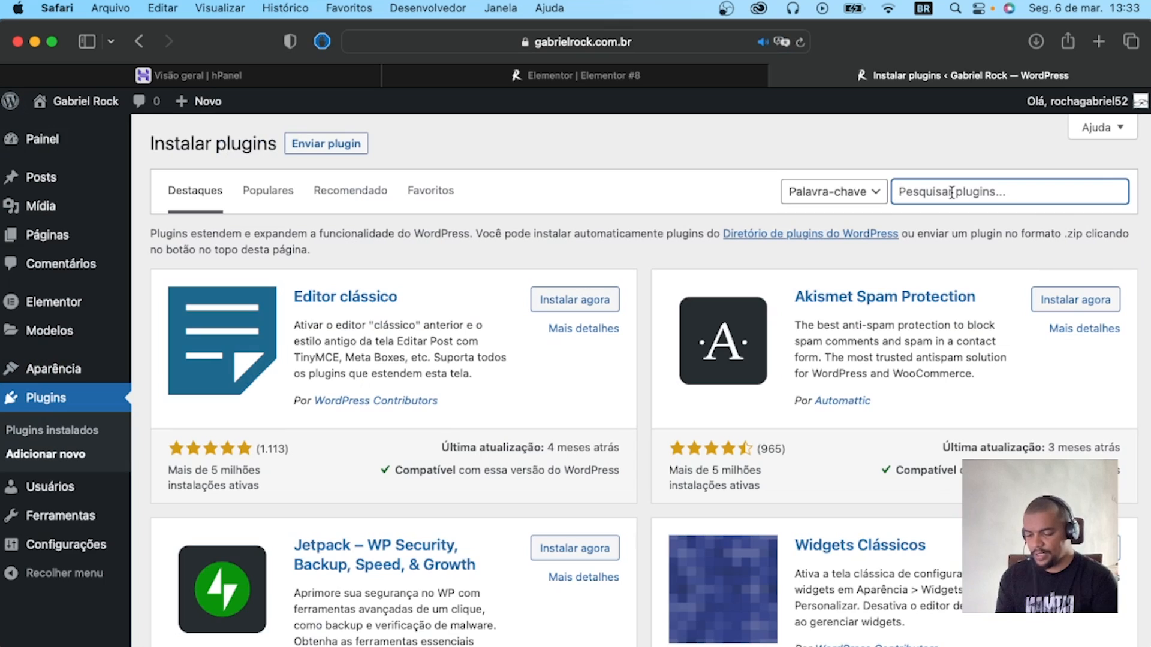
{"action": "type", "text": "image gallery"}
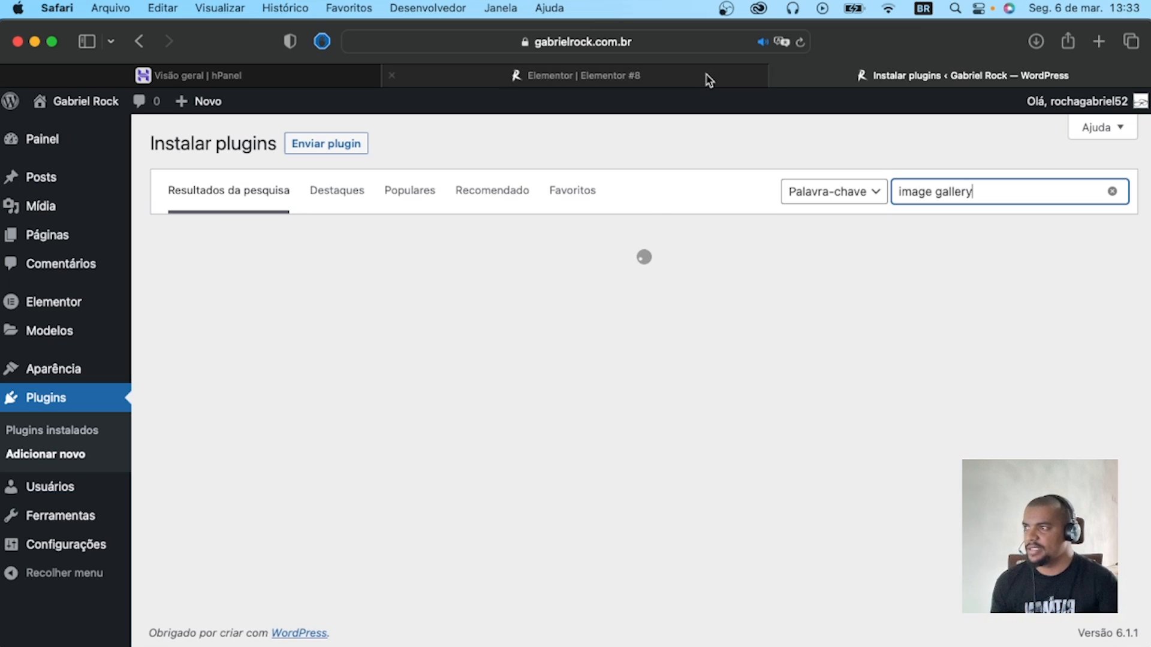
Install and activate the Royal Elementor Addons and Templates plugin from the search results and allow its e-mail notifications.
{"action": "scroll", "coordinate": [591, 347], "scroll_direction": "down", "scroll_amount": 7}
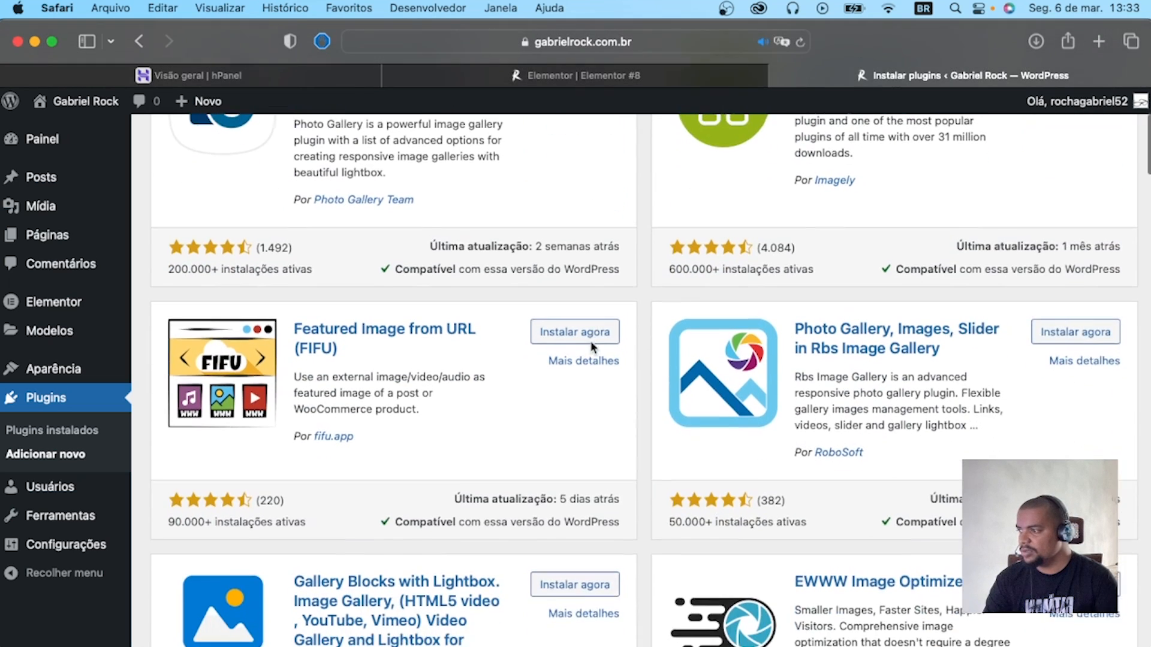
{"action": "scroll", "coordinate": [586, 347], "scroll_direction": "down", "scroll_amount": 8}
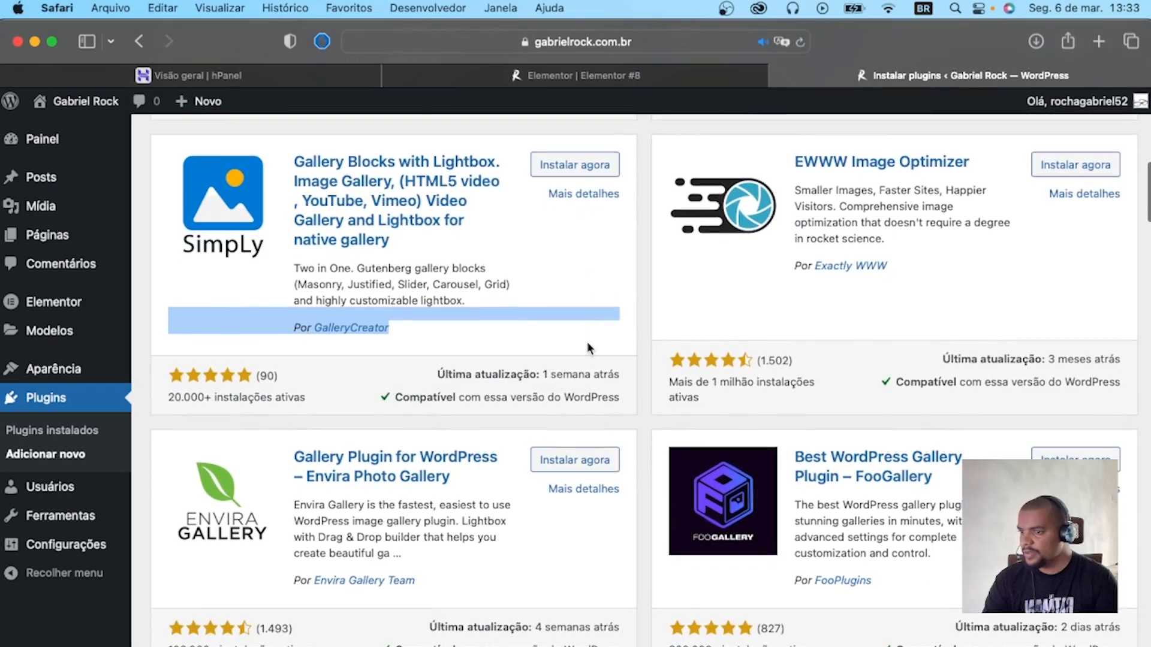
{"action": "scroll", "coordinate": [588, 347], "scroll_direction": "up", "scroll_amount": 15}
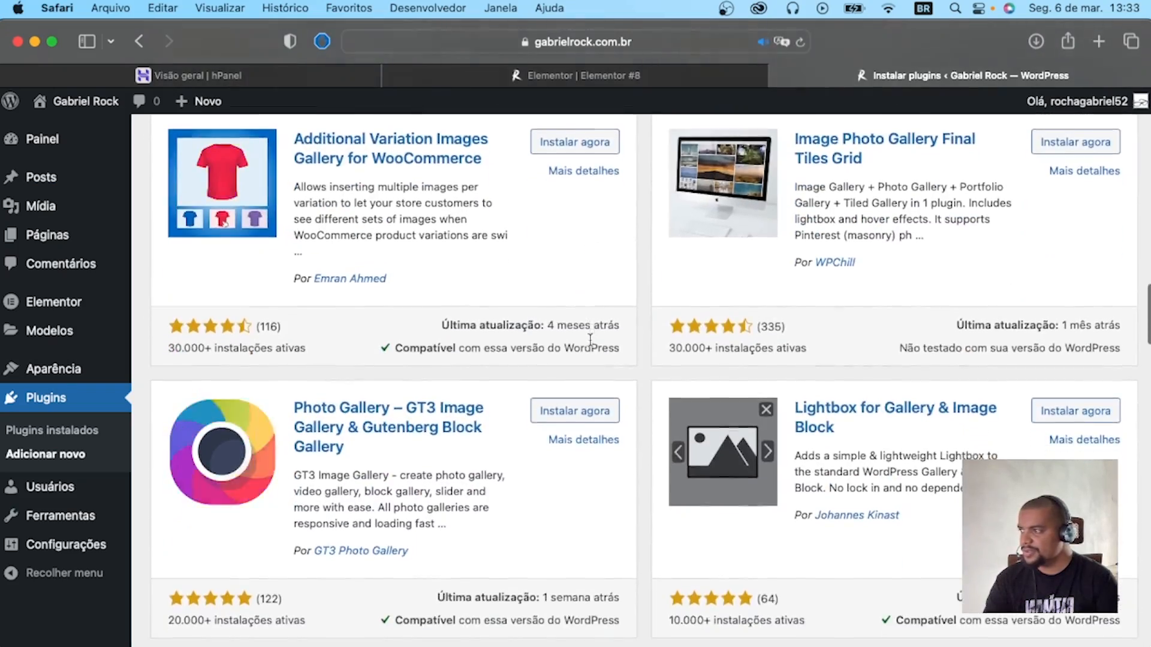
{"action": "scroll", "coordinate": [793, 253], "scroll_direction": "up", "scroll_amount": 4}
{"action": "scroll", "coordinate": [793, 260], "scroll_direction": "down", "scroll_amount": 15}
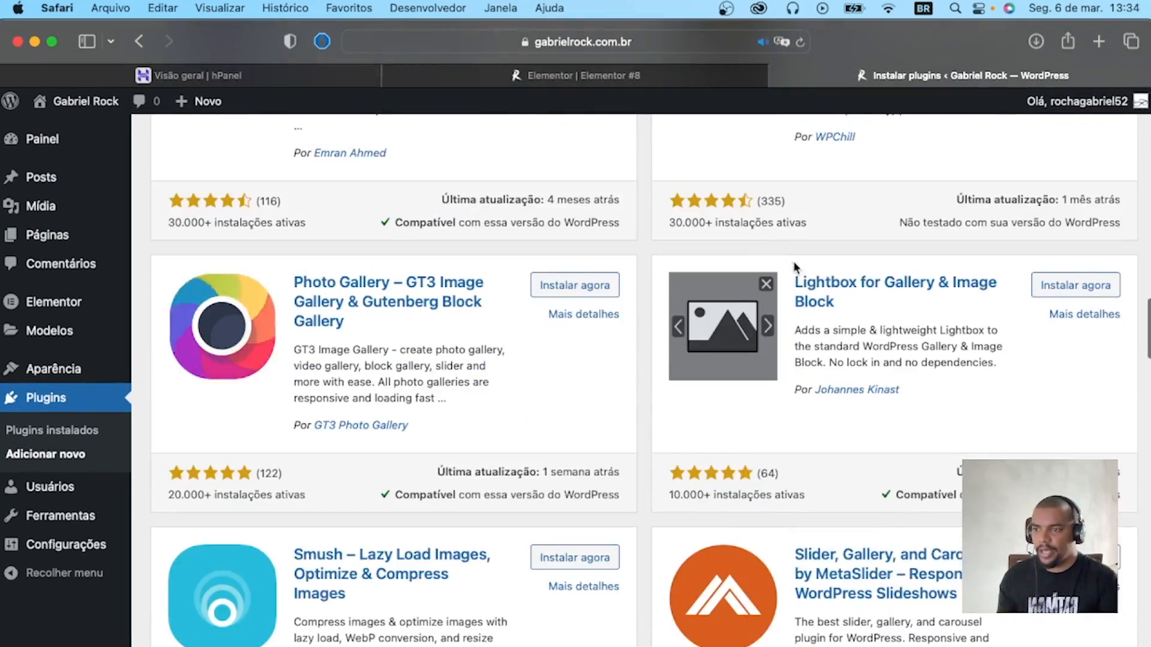
{"action": "scroll", "coordinate": [793, 264], "scroll_direction": "up", "scroll_amount": 1}
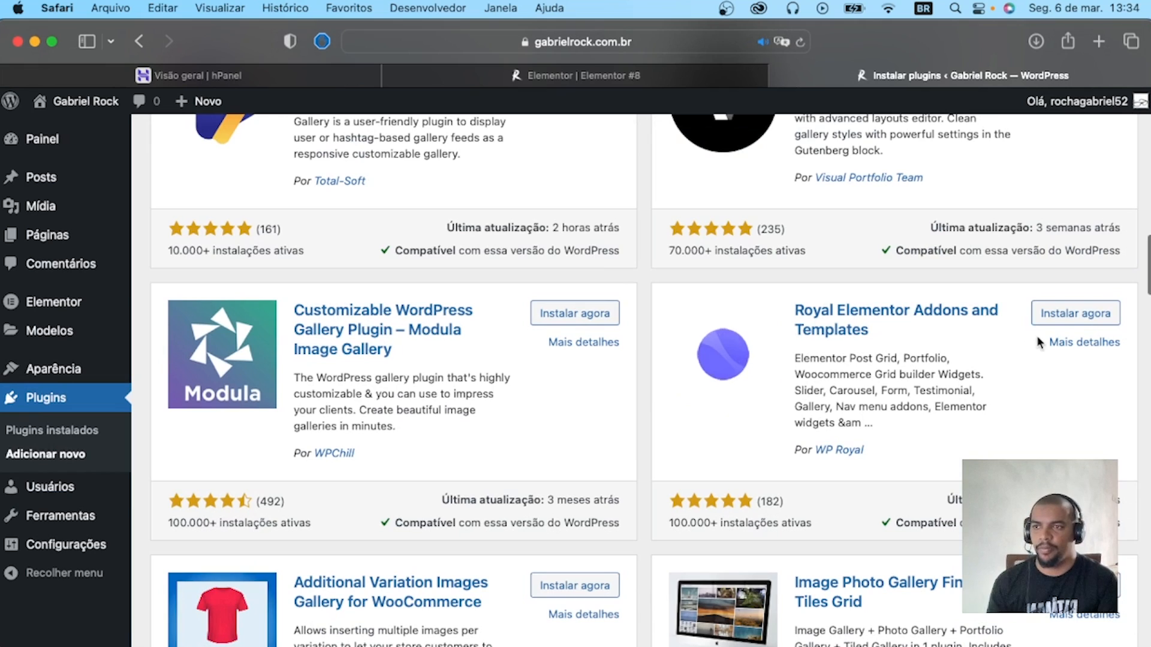
{"action": "left_click", "coordinate": [1062, 318]}
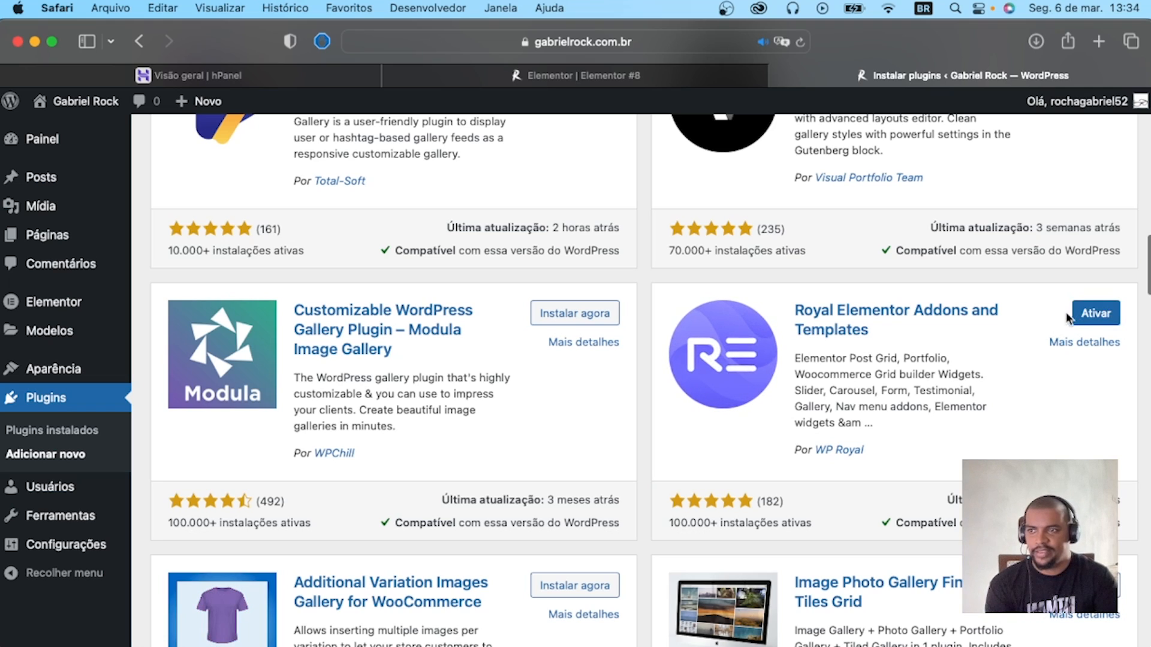
{"action": "left_click", "coordinate": [1088, 315]}
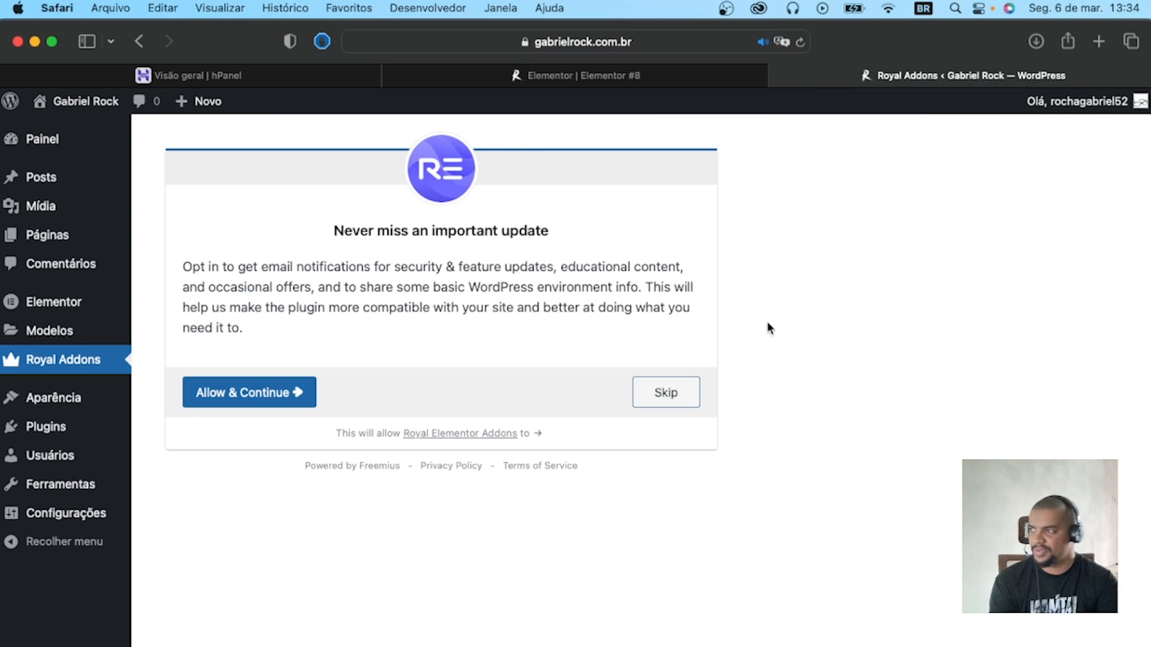
{"action": "left_click", "coordinate": [231, 393]}
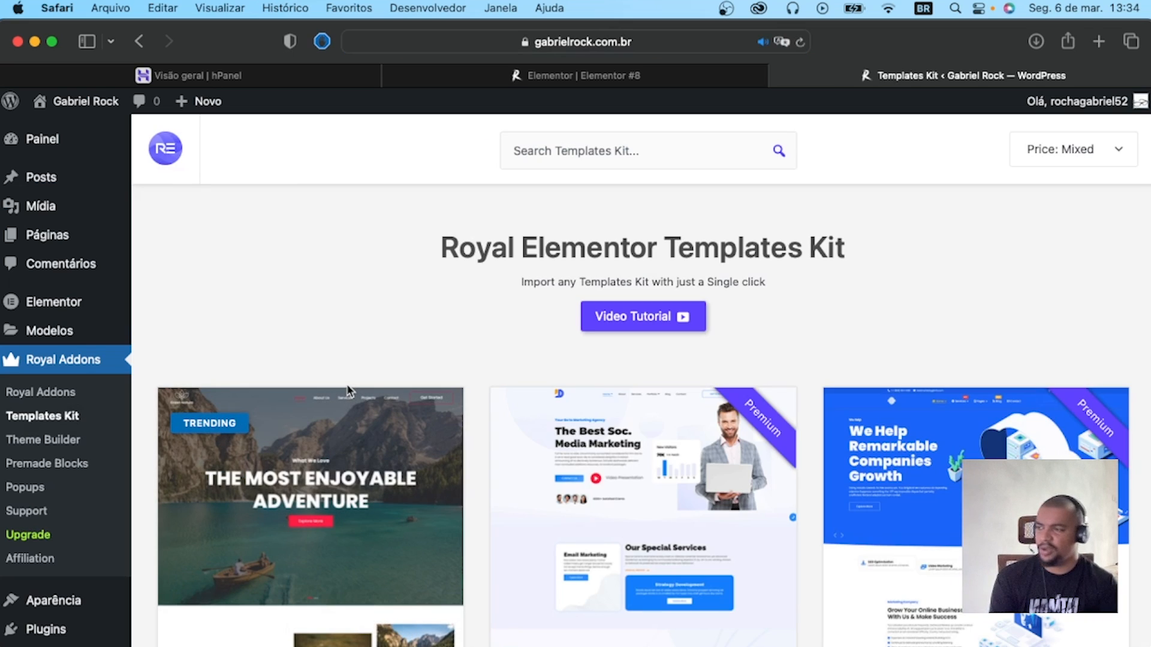
Examine the free and premium designs in the Royal Elementor Templates Kit library.
{"action": "scroll", "coordinate": [587, 377], "scroll_direction": "down", "scroll_amount": 5}
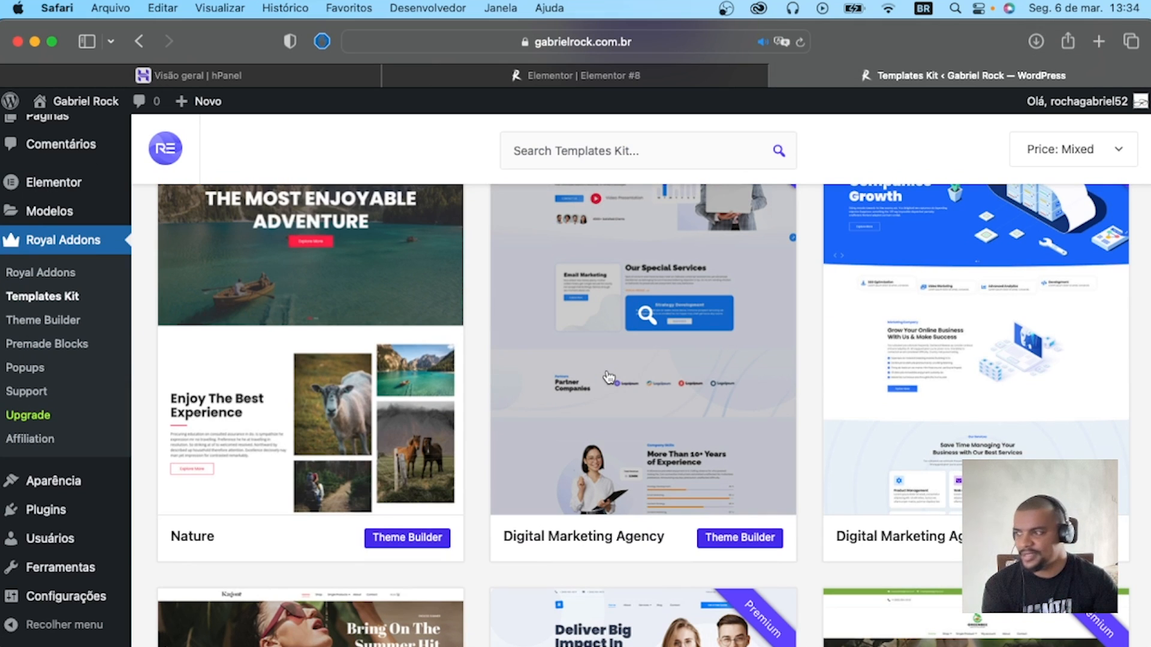
{"action": "scroll", "coordinate": [607, 356], "scroll_direction": "down", "scroll_amount": 5}
{"action": "scroll", "coordinate": [624, 352], "scroll_direction": "up", "scroll_amount": 10}
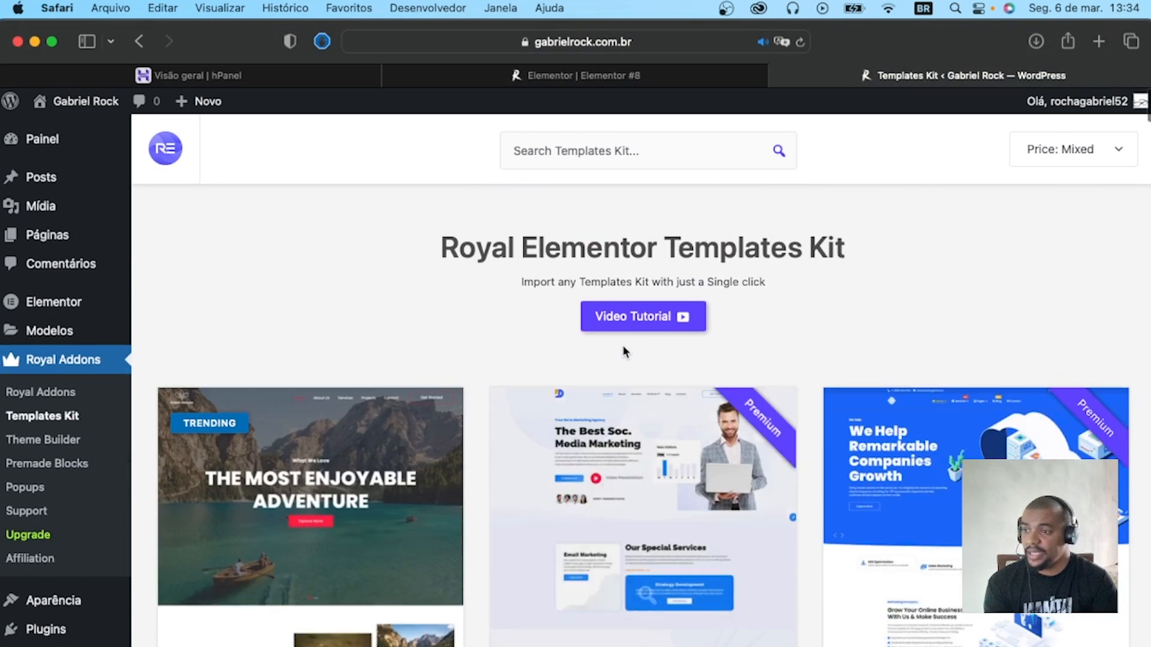
{"action": "scroll", "coordinate": [623, 352], "scroll_direction": "down", "scroll_amount": 10}
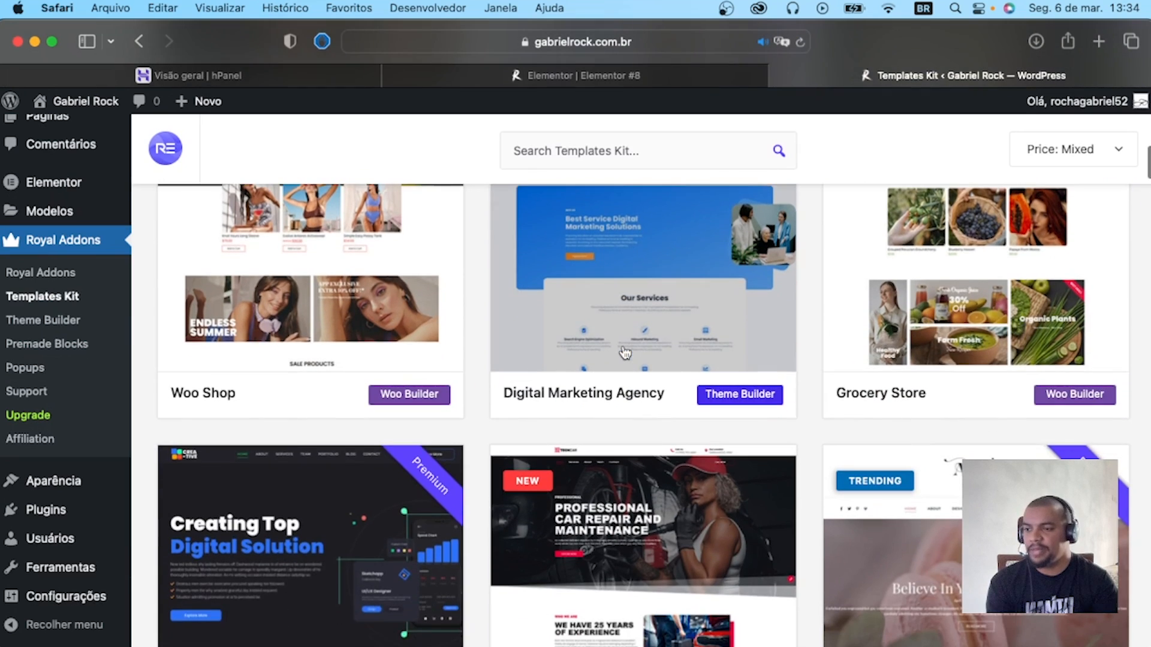
{"action": "scroll", "coordinate": [633, 350], "scroll_direction": "up", "scroll_amount": 6}
{"action": "scroll", "coordinate": [632, 350], "scroll_direction": "down", "scroll_amount": 5}
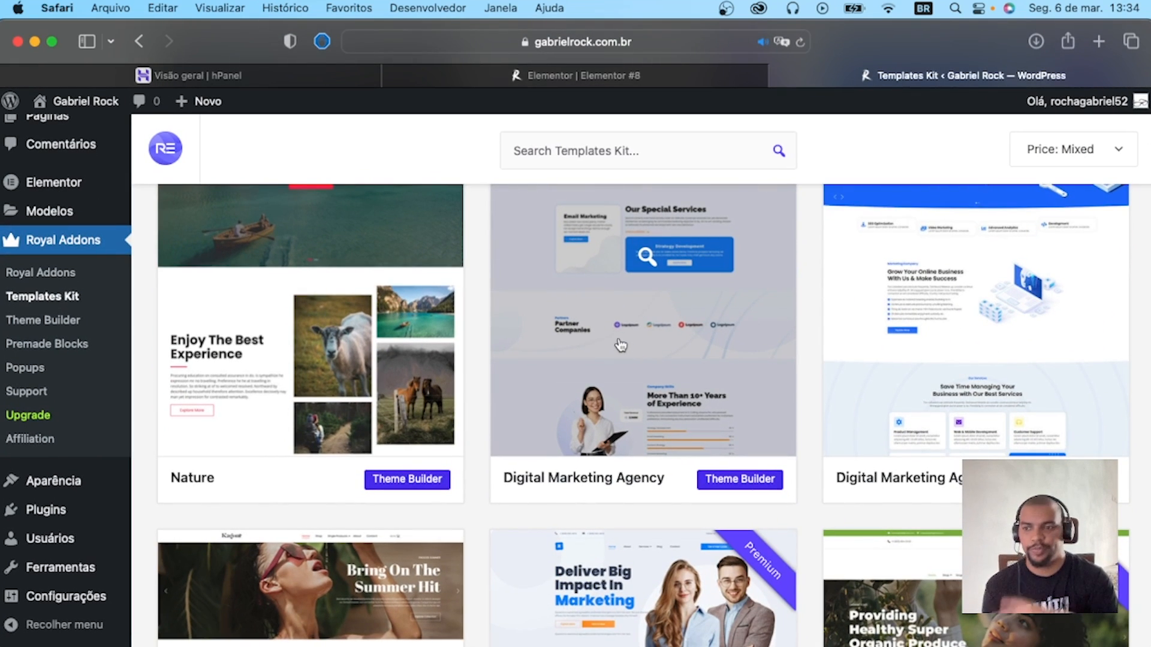
{"action": "scroll", "coordinate": [577, 382], "scroll_direction": "down", "scroll_amount": 7}
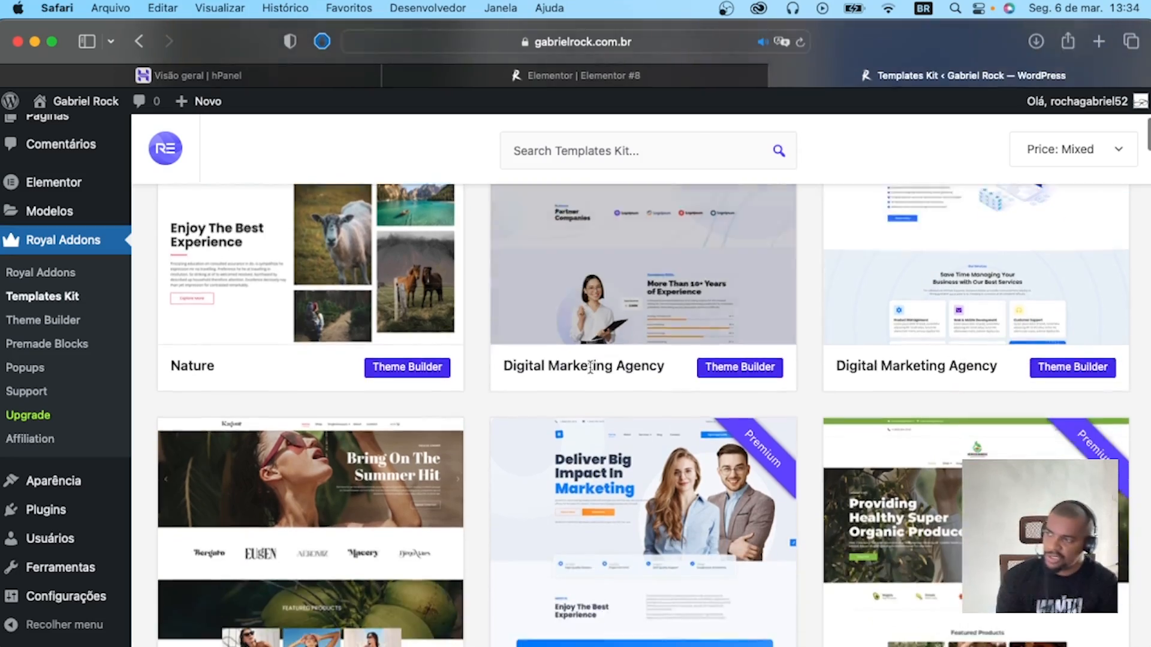
{"action": "scroll", "coordinate": [596, 361], "scroll_direction": "up", "scroll_amount": 5}
{"action": "scroll", "coordinate": [596, 362], "scroll_direction": "down", "scroll_amount": 8}
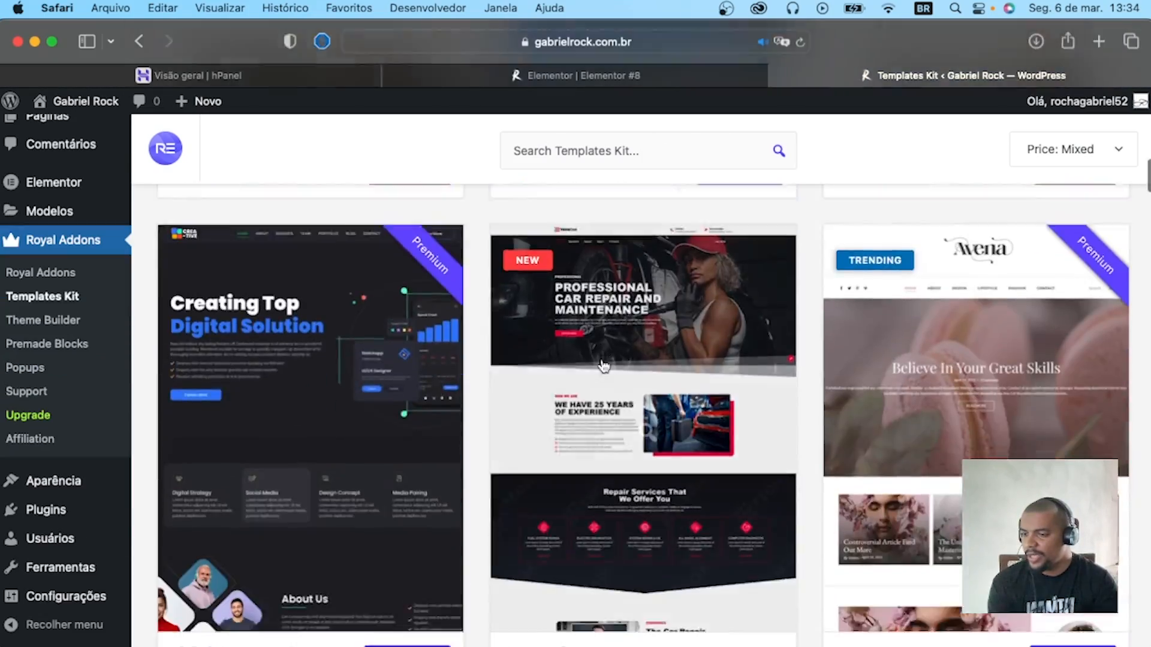
{"action": "scroll", "coordinate": [600, 368], "scroll_direction": "up", "scroll_amount": 12}
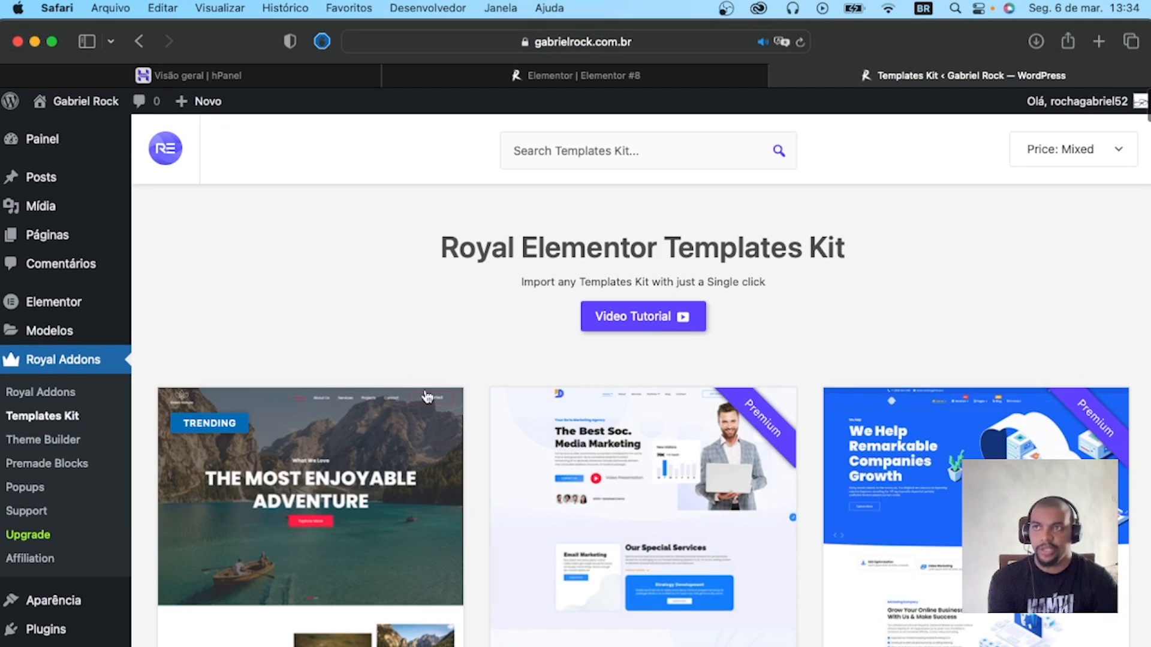
Return to the Elementor page editor and collapse the Pro, Geral and Básico widget categories.
{"action": "left_click", "coordinate": [585, 76]}
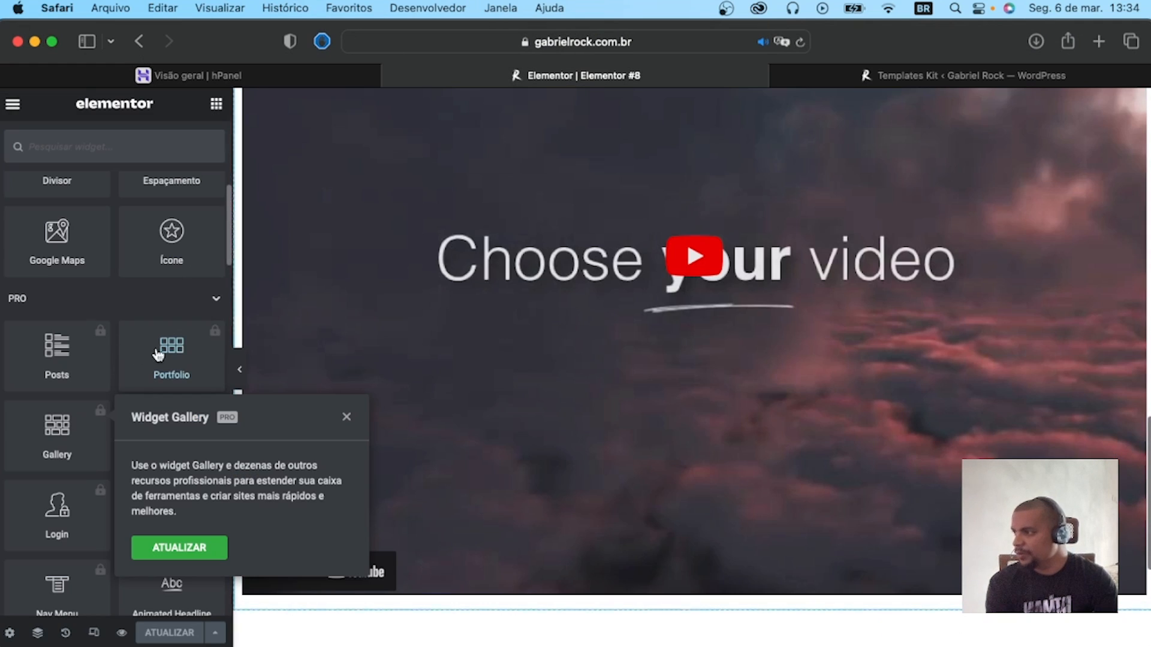
{"action": "left_click", "coordinate": [207, 303]}
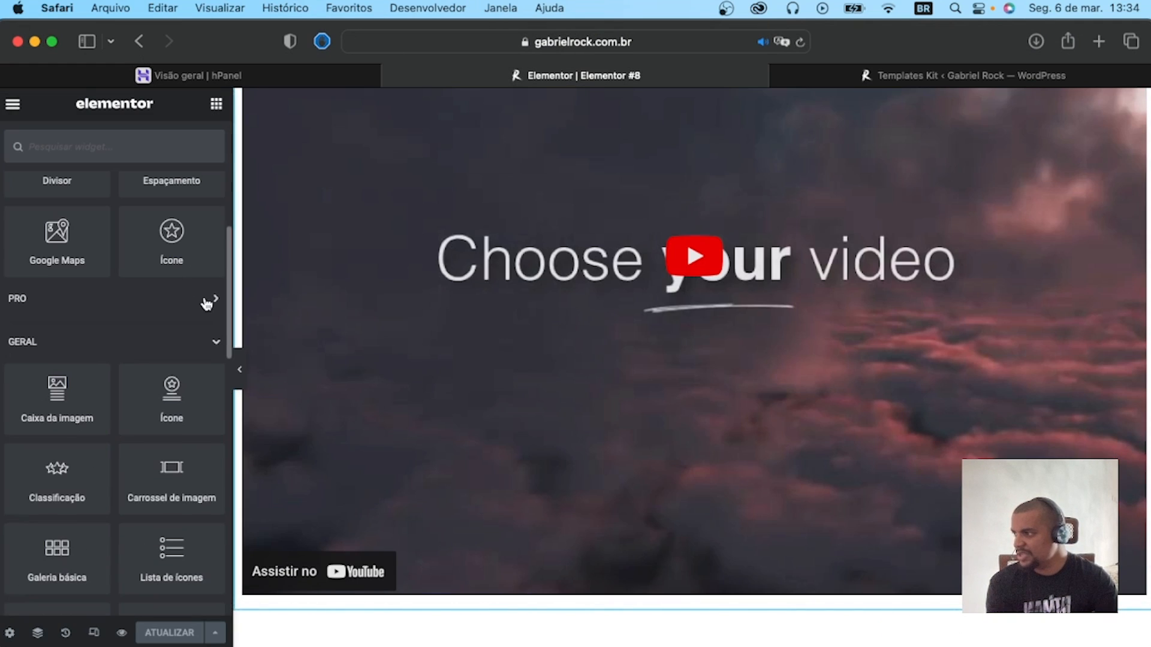
{"action": "left_click", "coordinate": [187, 351]}
{"action": "scroll", "coordinate": [190, 250], "scroll_direction": "up", "scroll_amount": 10}
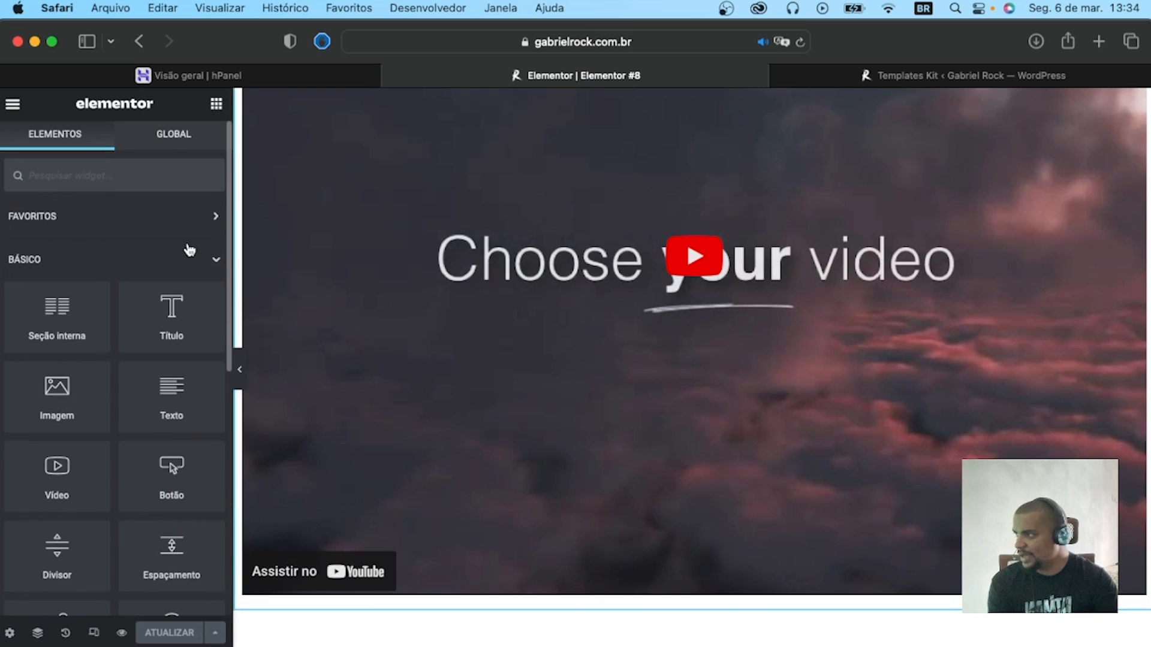
{"action": "left_click", "coordinate": [180, 261]}
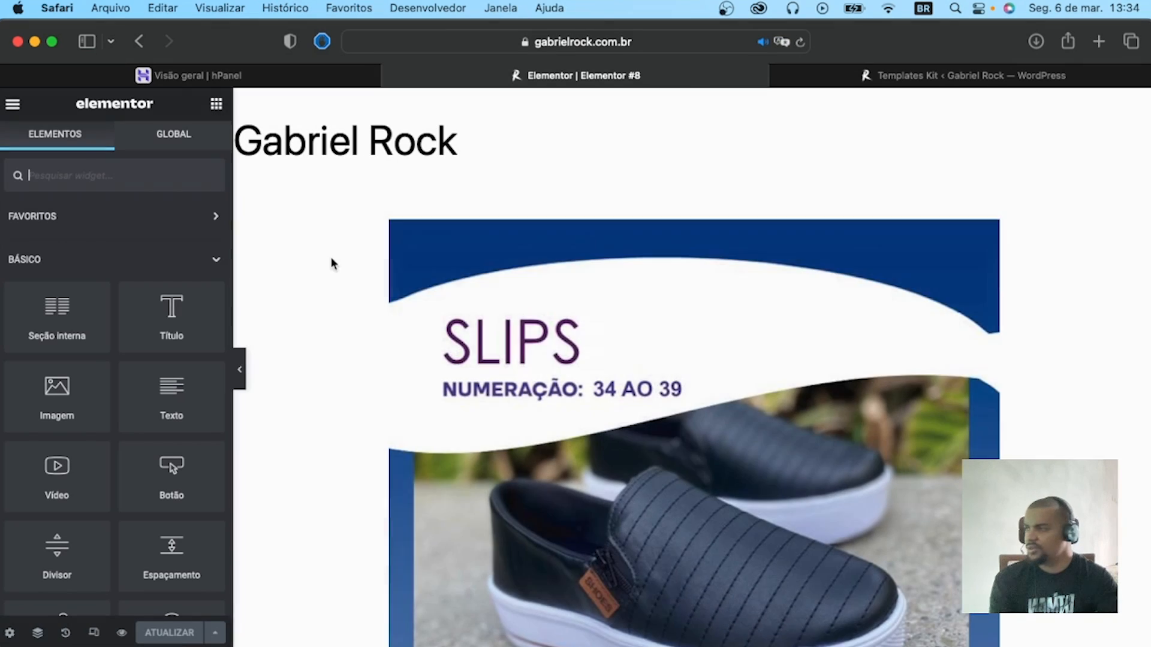
Examine the widgets of the Básico and Geral categories in the editor's widget library.
{"action": "scroll", "coordinate": [99, 263], "scroll_direction": "down", "scroll_amount": 10}
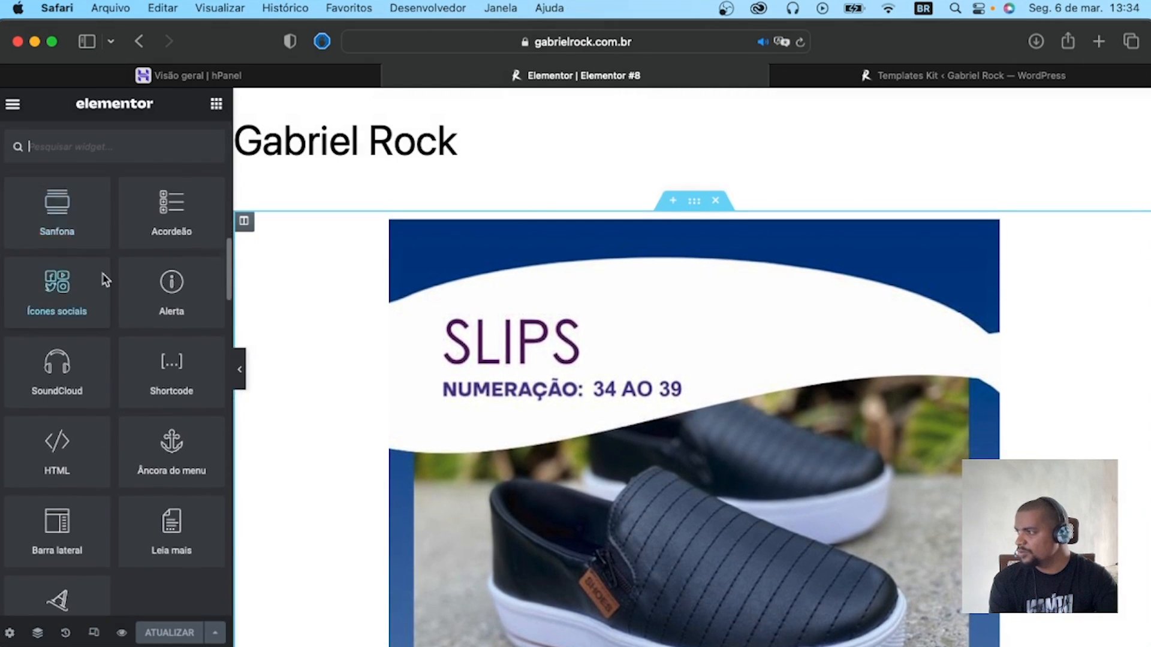
{"action": "scroll", "coordinate": [106, 280], "scroll_direction": "up", "scroll_amount": 8}
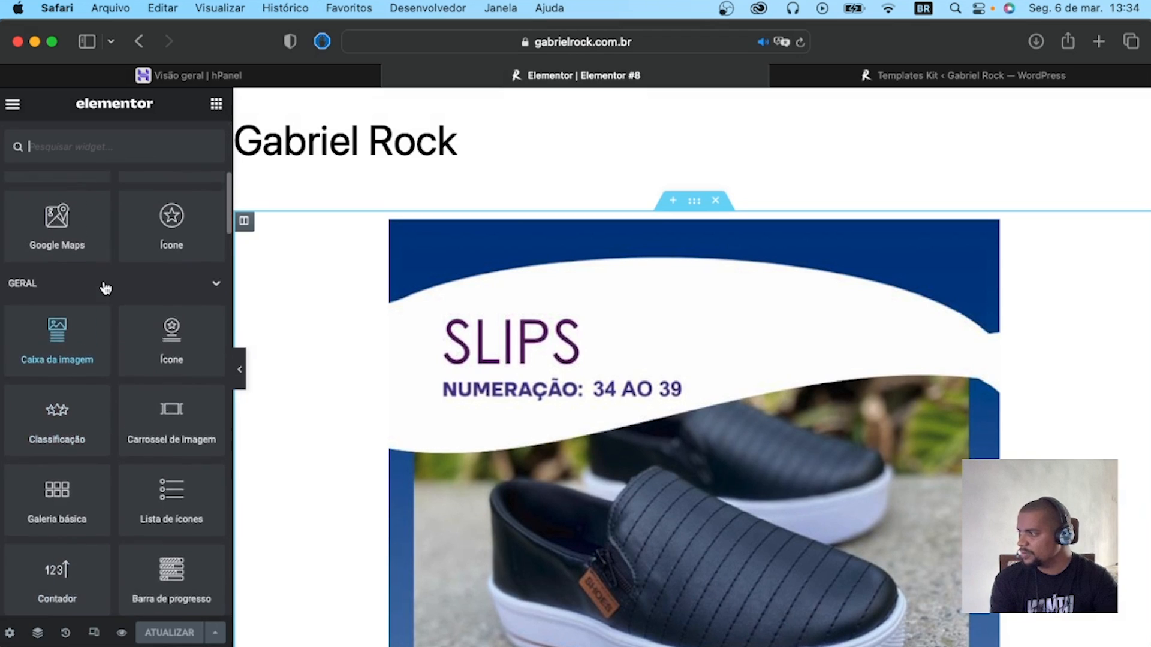
{"action": "scroll", "coordinate": [105, 288], "scroll_direction": "up", "scroll_amount": 3}
{"action": "scroll", "coordinate": [180, 373], "scroll_direction": "down", "scroll_amount": 1}
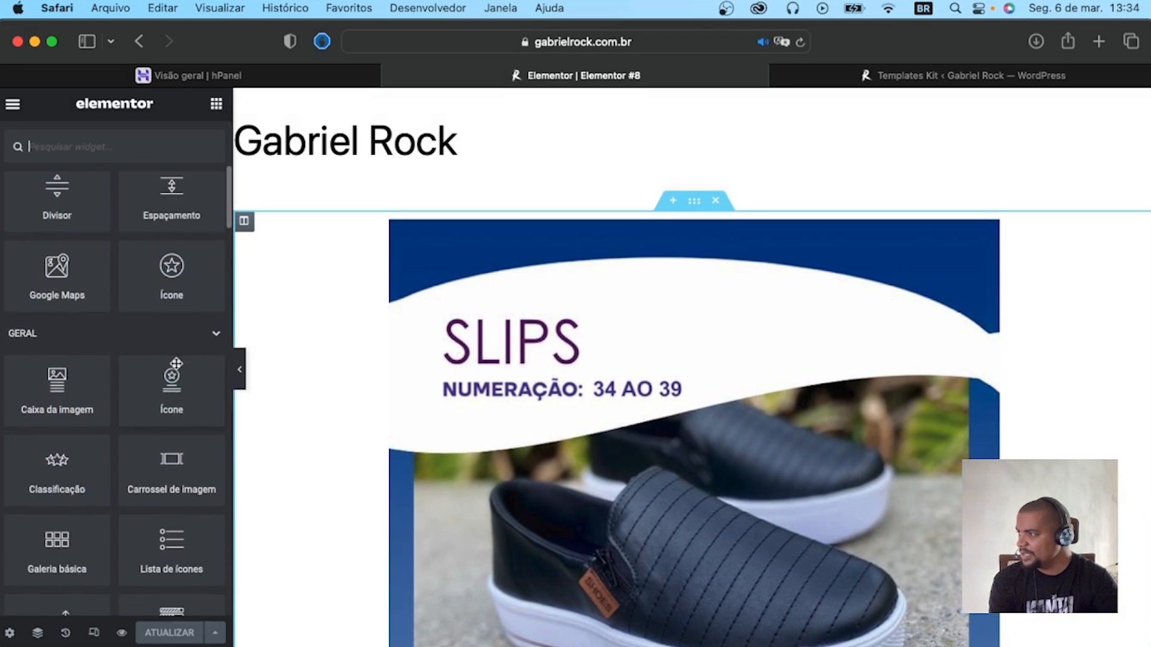
{"action": "scroll", "coordinate": [174, 360], "scroll_direction": "up", "scroll_amount": 5}
{"action": "scroll", "coordinate": [162, 354], "scroll_direction": "down", "scroll_amount": 1}
{"action": "scroll", "coordinate": [150, 342], "scroll_direction": "up", "scroll_amount": 1}
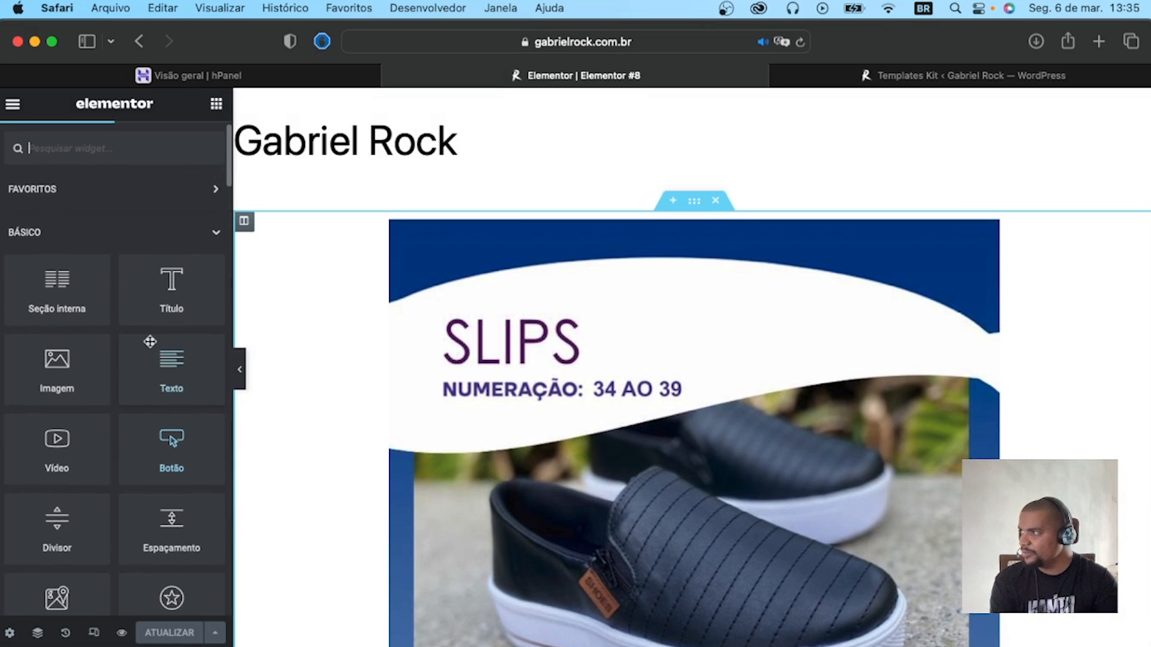
{"action": "scroll", "coordinate": [103, 319], "scroll_direction": "down", "scroll_amount": 10}
Add a Galeria básica widget from the Geral category above the SLIPS image on the page.
{"action": "scroll", "coordinate": [101, 318], "scroll_direction": "up", "scroll_amount": 2}
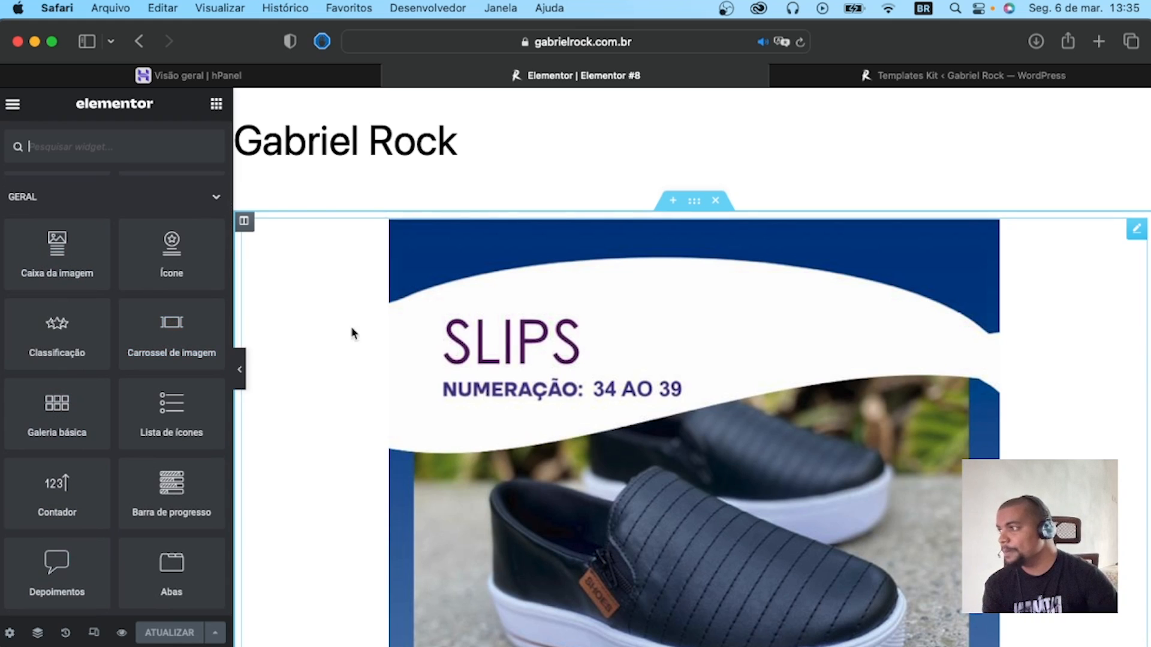
{"action": "scroll", "coordinate": [129, 374], "scroll_direction": "down", "scroll_amount": 3}
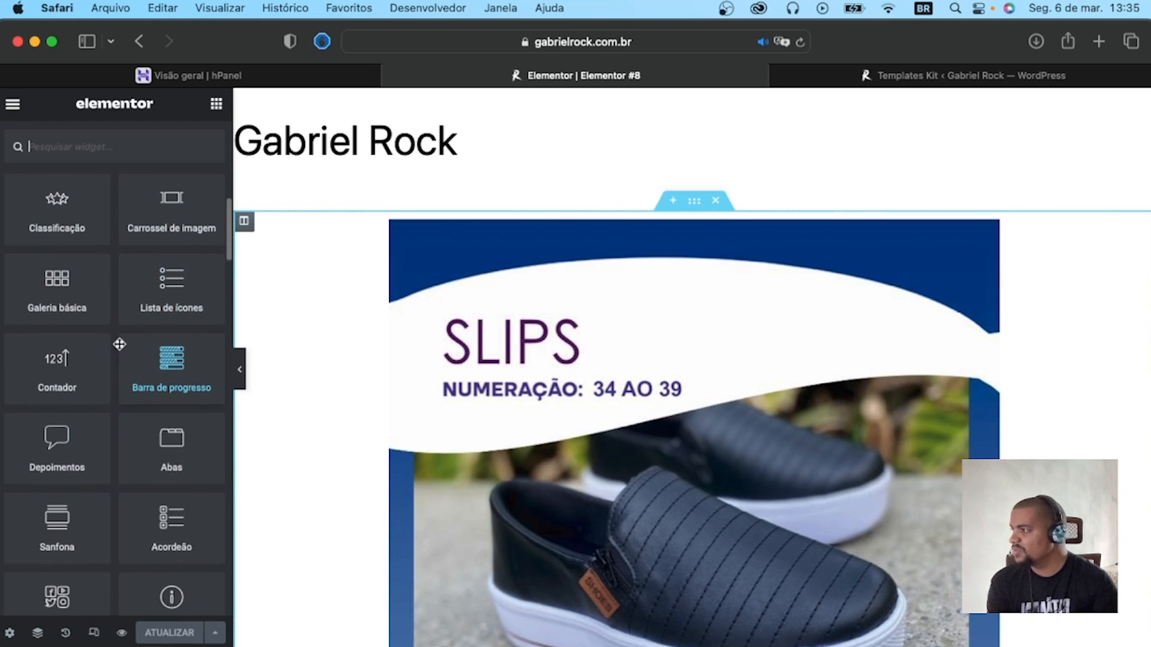
{"action": "left_click_drag", "start_coordinate": [58, 295], "coordinate": [613, 254]}
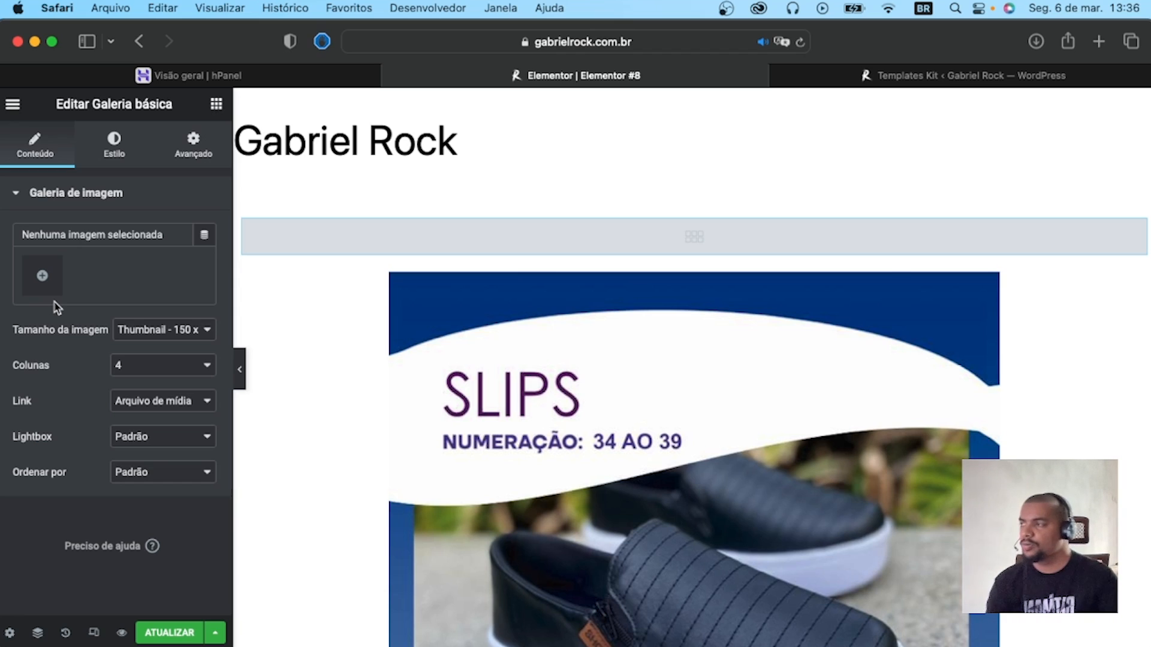
Return to the editor's widget library and examine the Royal Elementor Addons widgets, such as Flip Box and Before After.
{"action": "left_click", "coordinate": [12, 105]}
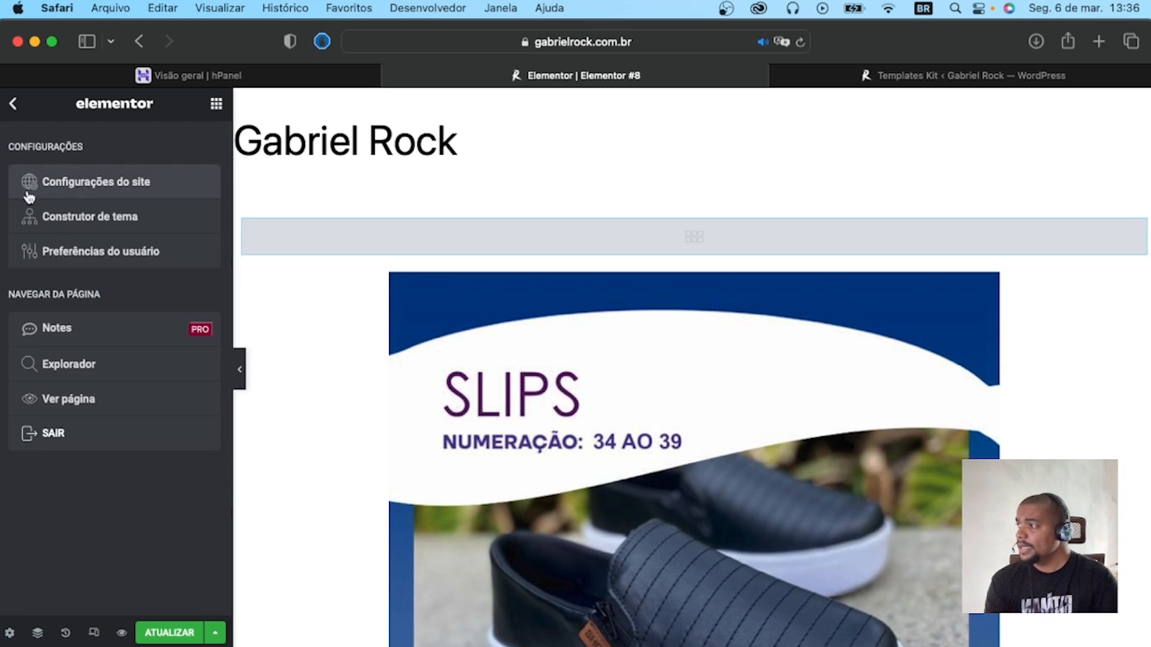
{"action": "left_click", "coordinate": [13, 105]}
{"action": "scroll", "coordinate": [82, 413], "scroll_direction": "down", "scroll_amount": 15}
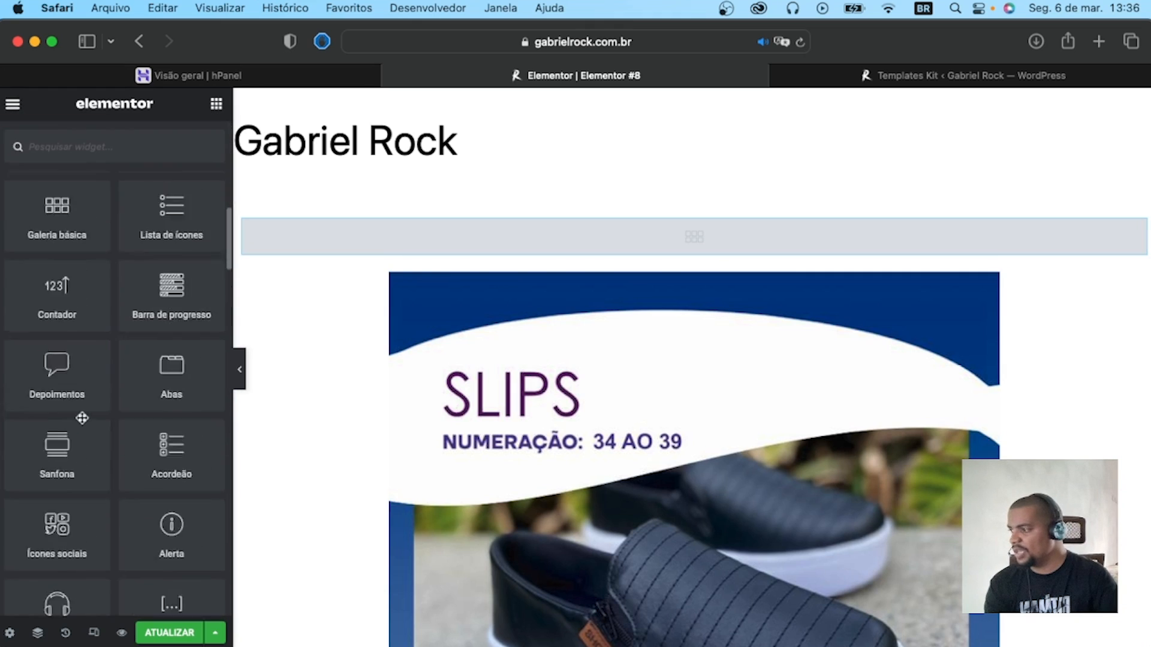
{"action": "scroll", "coordinate": [87, 417], "scroll_direction": "up", "scroll_amount": 10}
{"action": "scroll", "coordinate": [184, 347], "scroll_direction": "down", "scroll_amount": 12}
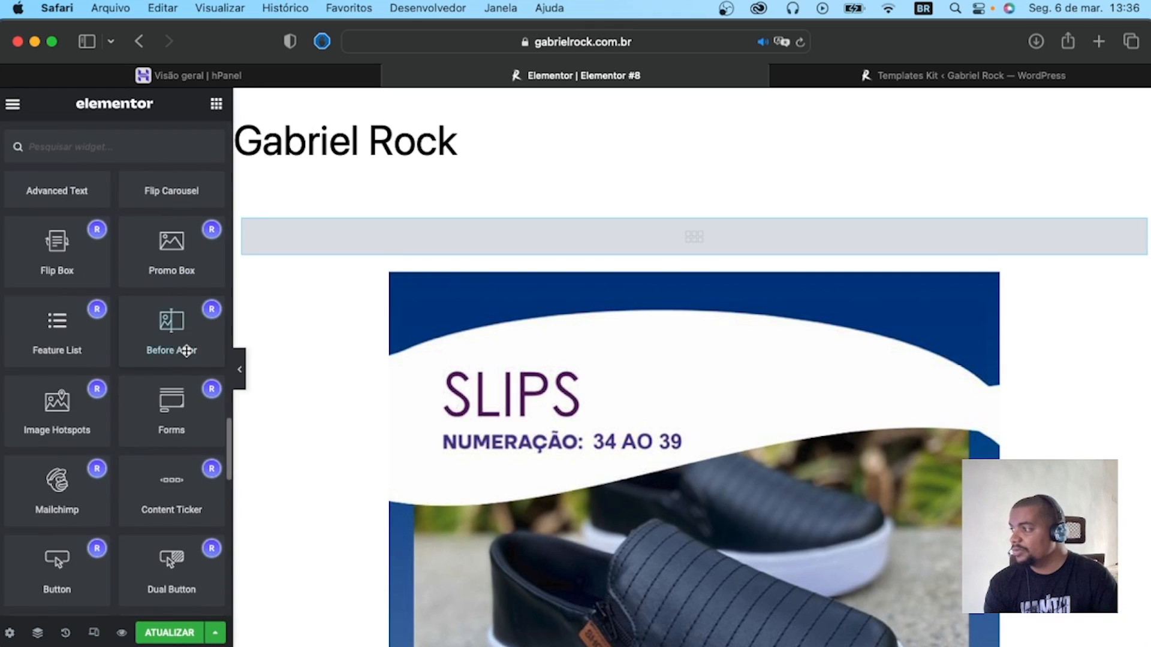
{"action": "scroll", "coordinate": [187, 352], "scroll_direction": "down", "scroll_amount": 8}
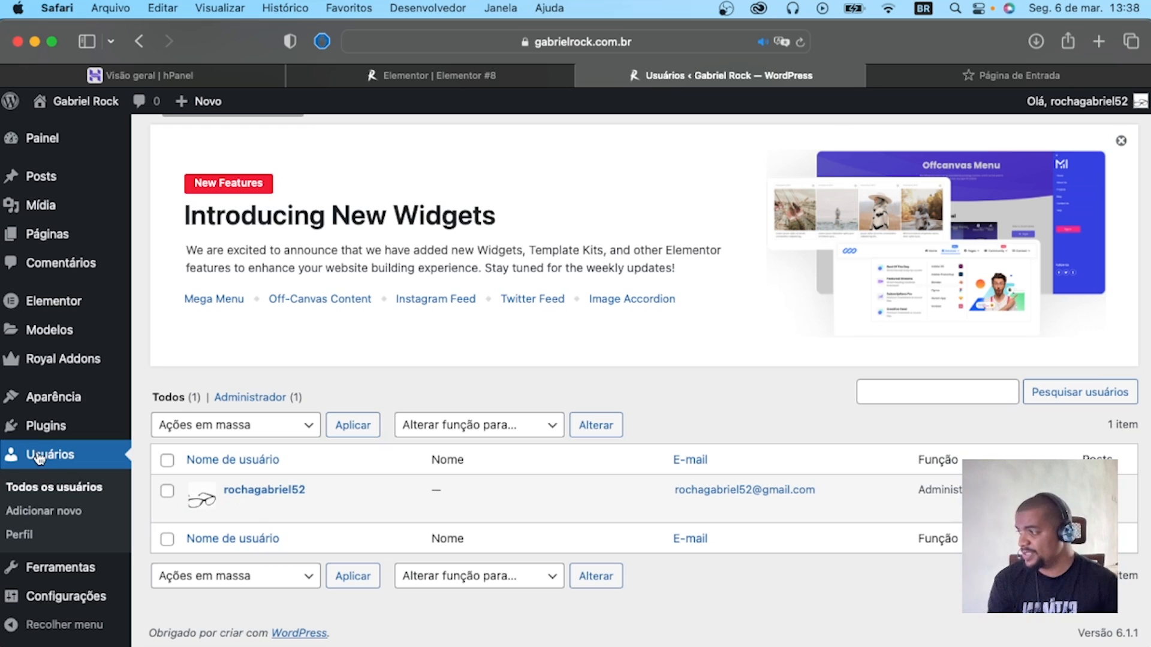
{"action": "scroll", "coordinate": [259, 246], "scroll_direction": "up", "scroll_amount": 1}
{"action": "mouse_move", "coordinate": [269, 510]}
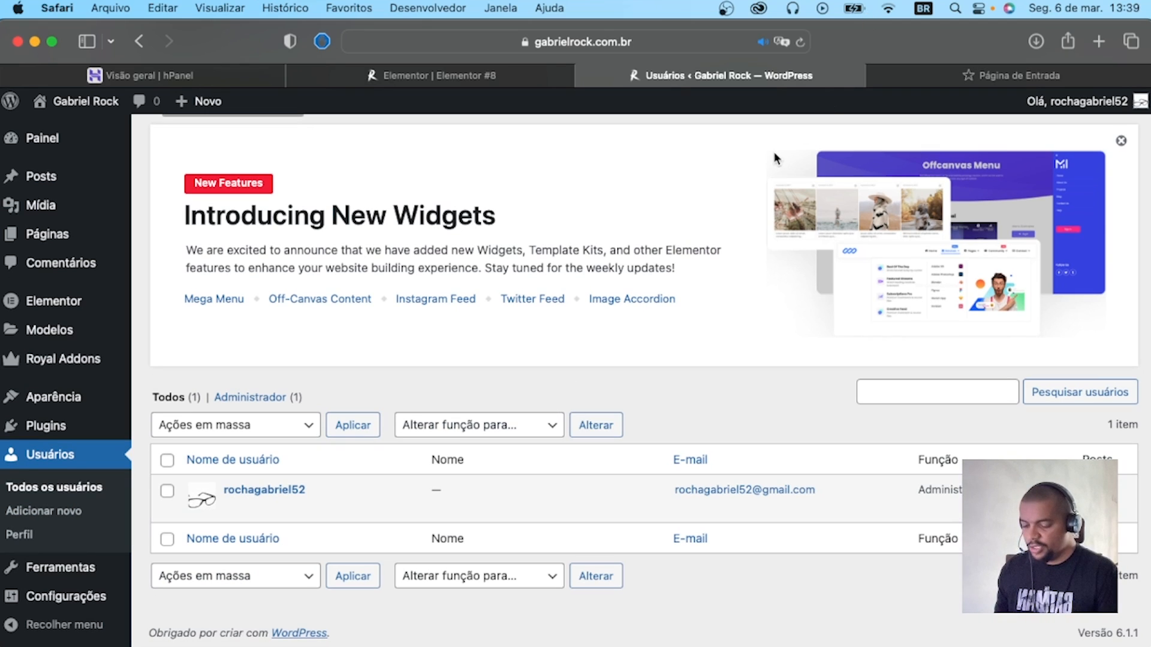
{"action": "key", "text": "super+shift+n"}
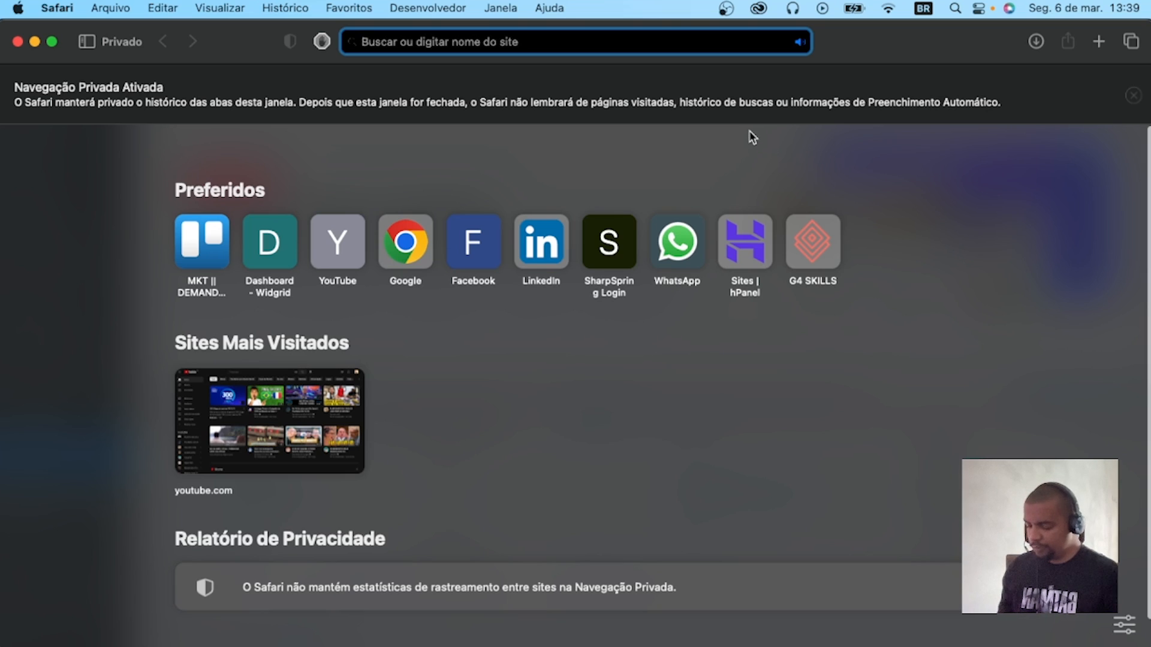
{"action": "type", "text": "https://gabrielrock.com.br/wp-admin/users.php"}
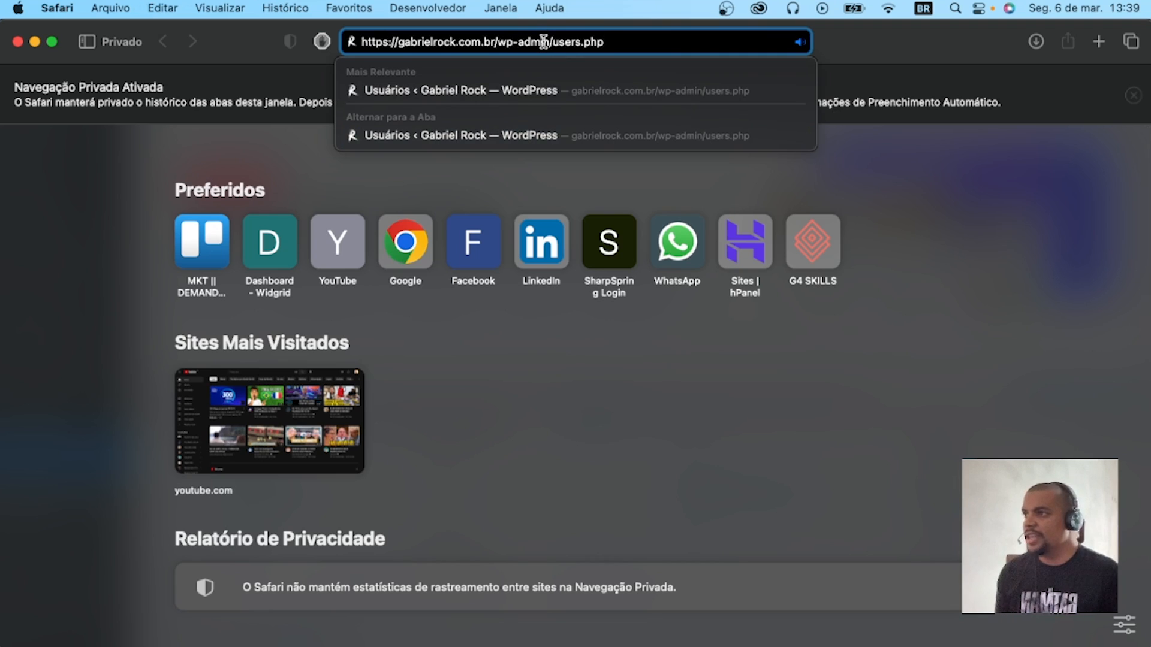
{"action": "left_click_drag", "start_coordinate": [552, 41], "coordinate": [628, 43]}
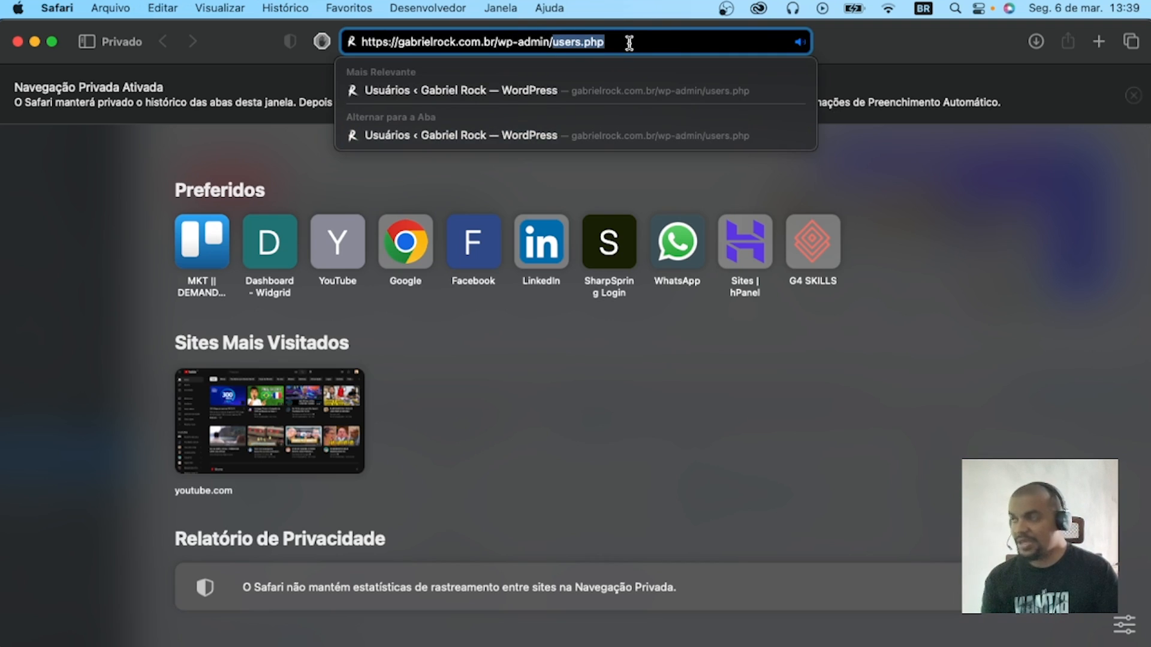
{"action": "key", "text": "BackSpace"}
{"action": "key", "text": "BackSpace"}
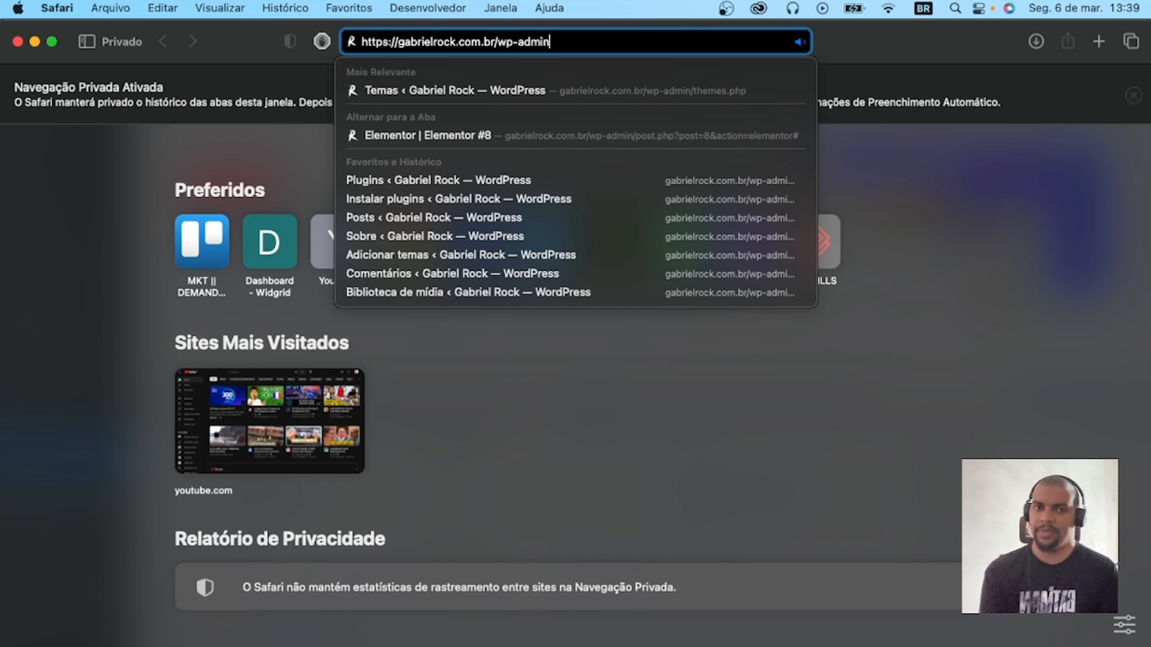
{"action": "key", "text": "Return"}
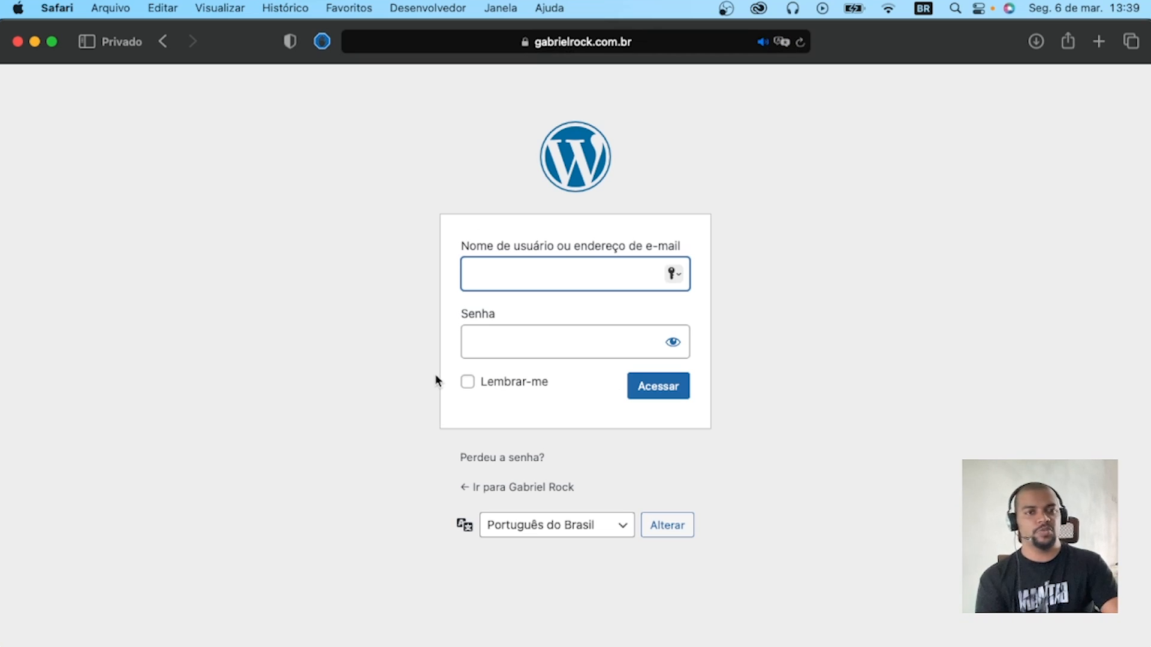
Close the private window and open the administrator account's profile from the WordPress user list.
{"action": "left_click", "coordinate": [18, 41]}
{"action": "left_click", "coordinate": [264, 491]}
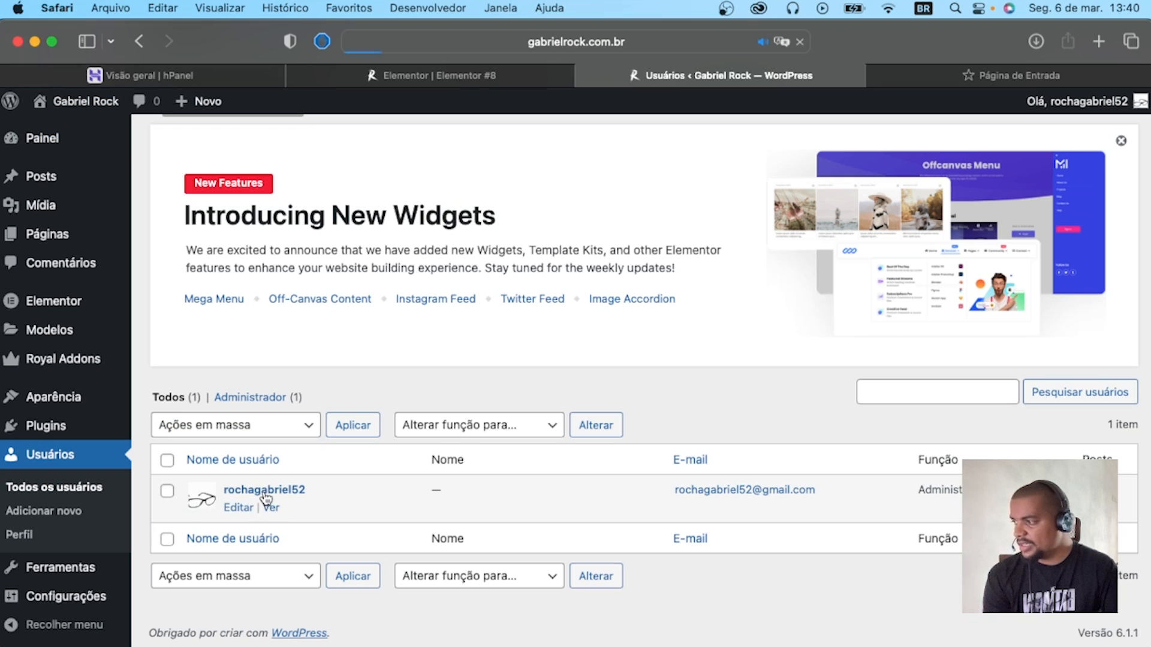
{"action": "scroll", "coordinate": [277, 476], "scroll_direction": "down", "scroll_amount": 10}
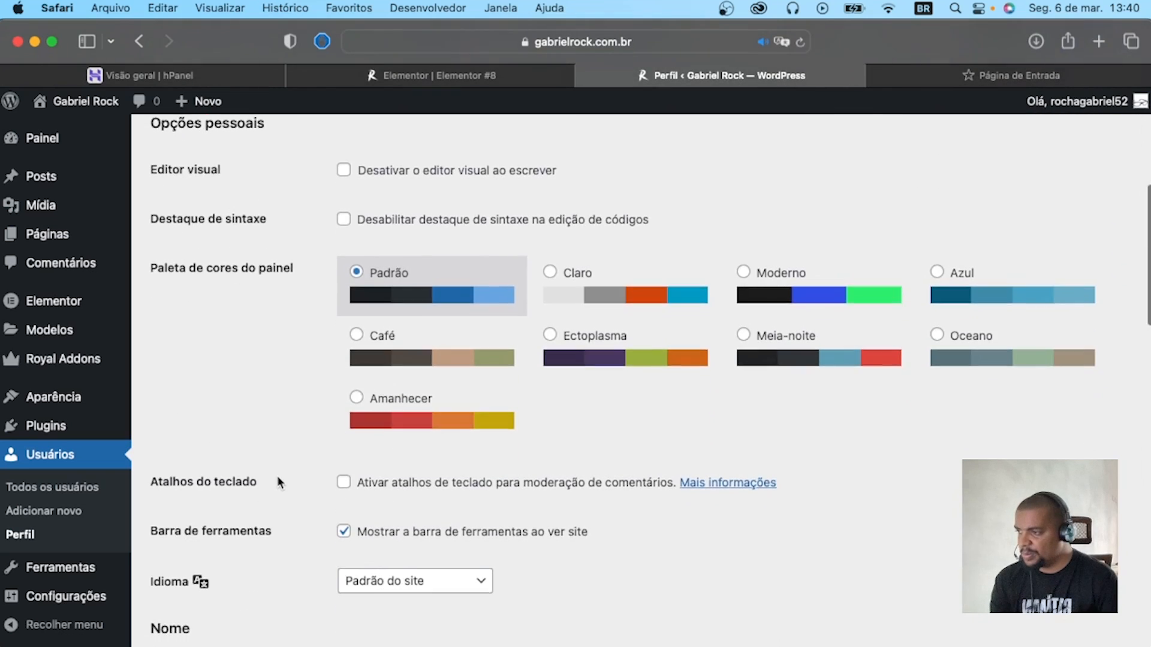
{"action": "scroll", "coordinate": [283, 468], "scroll_direction": "up", "scroll_amount": 6}
{"action": "scroll", "coordinate": [291, 474], "scroll_direction": "up", "scroll_amount": 2}
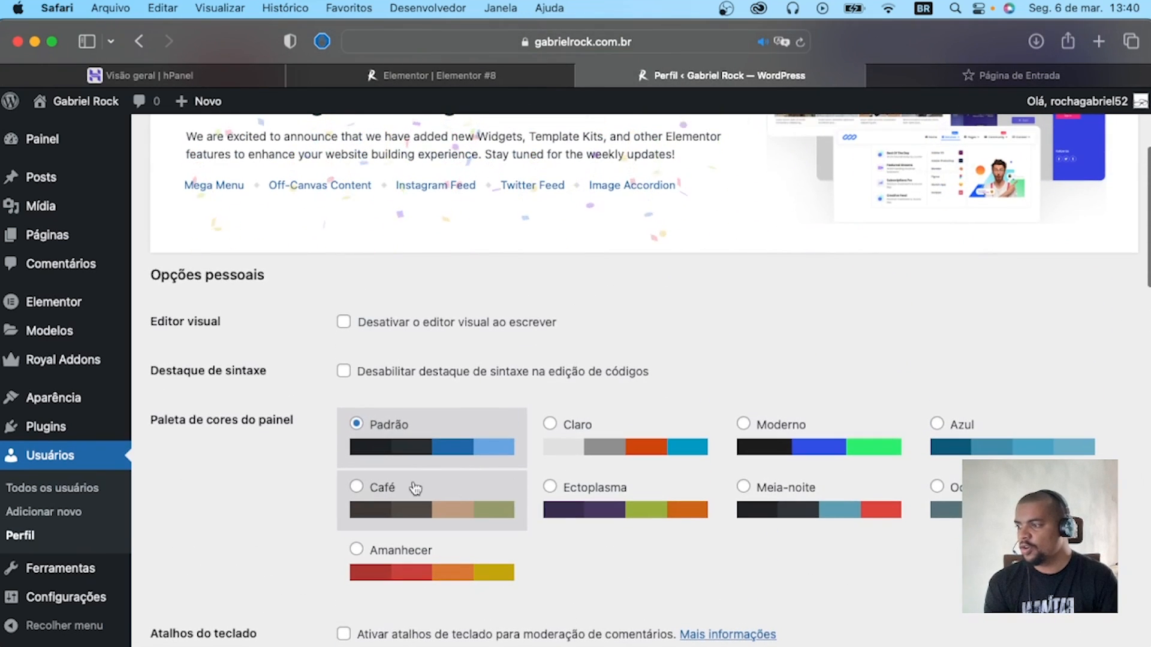
Try the Amanhecer colour palette for the admin dashboard, and settle on Meia-noite.
{"action": "left_click", "coordinate": [510, 550]}
{"action": "scroll", "coordinate": [539, 528], "scroll_direction": "down", "scroll_amount": 3}
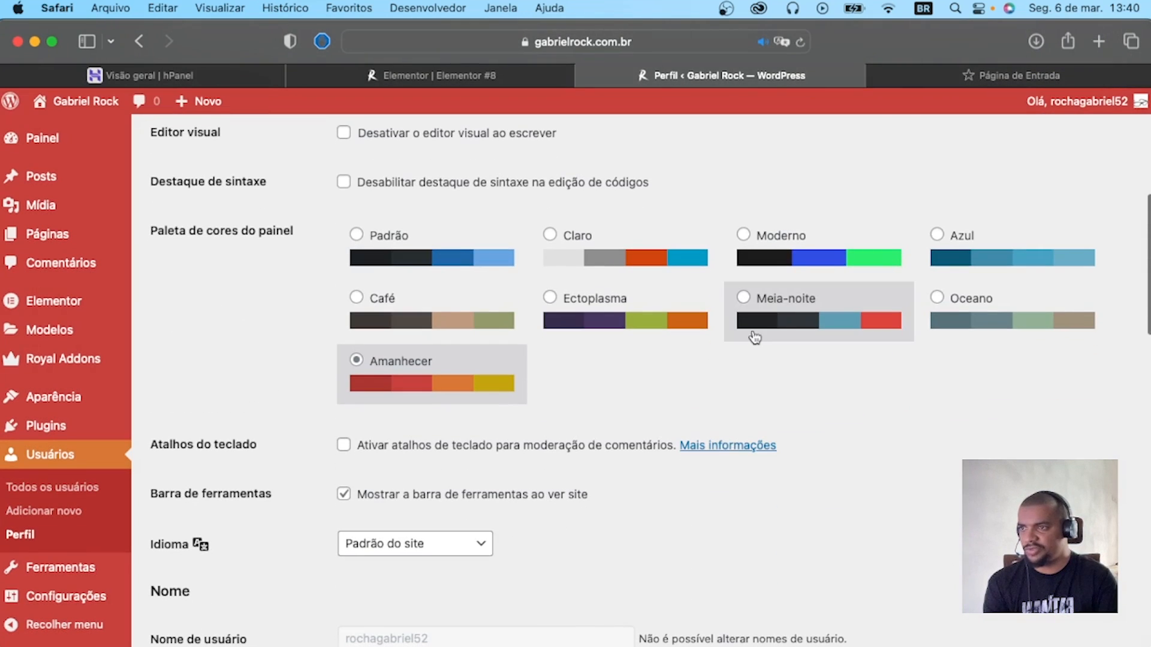
{"action": "left_click", "coordinate": [803, 299]}
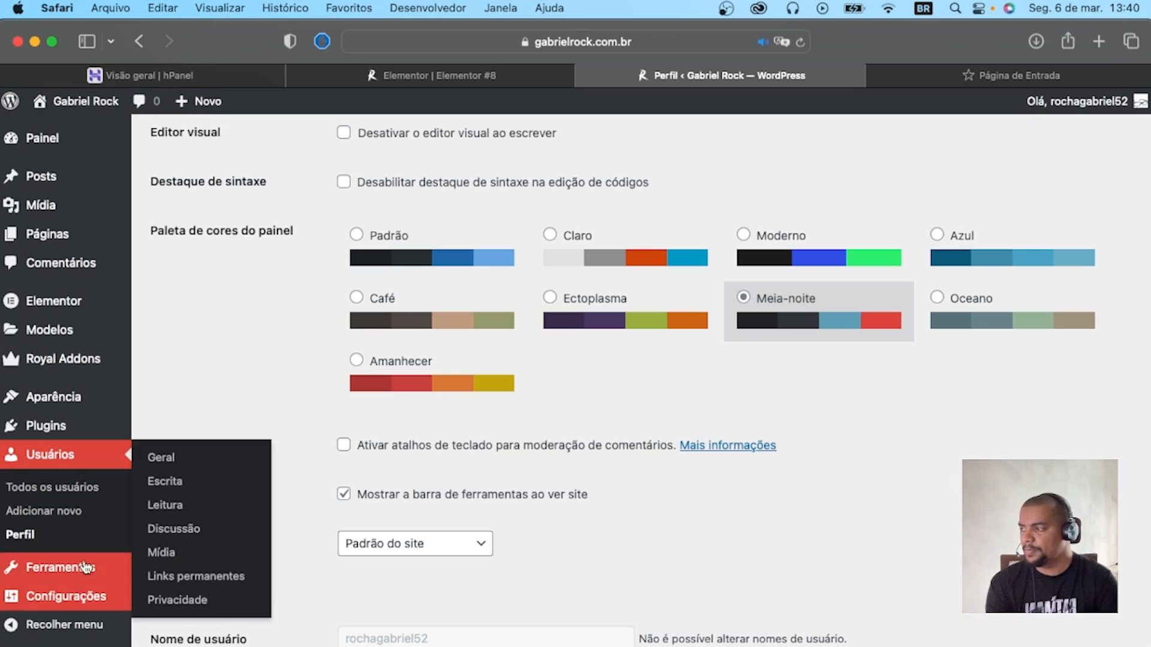
{"action": "scroll", "coordinate": [643, 452], "scroll_direction": "down", "scroll_amount": 1}
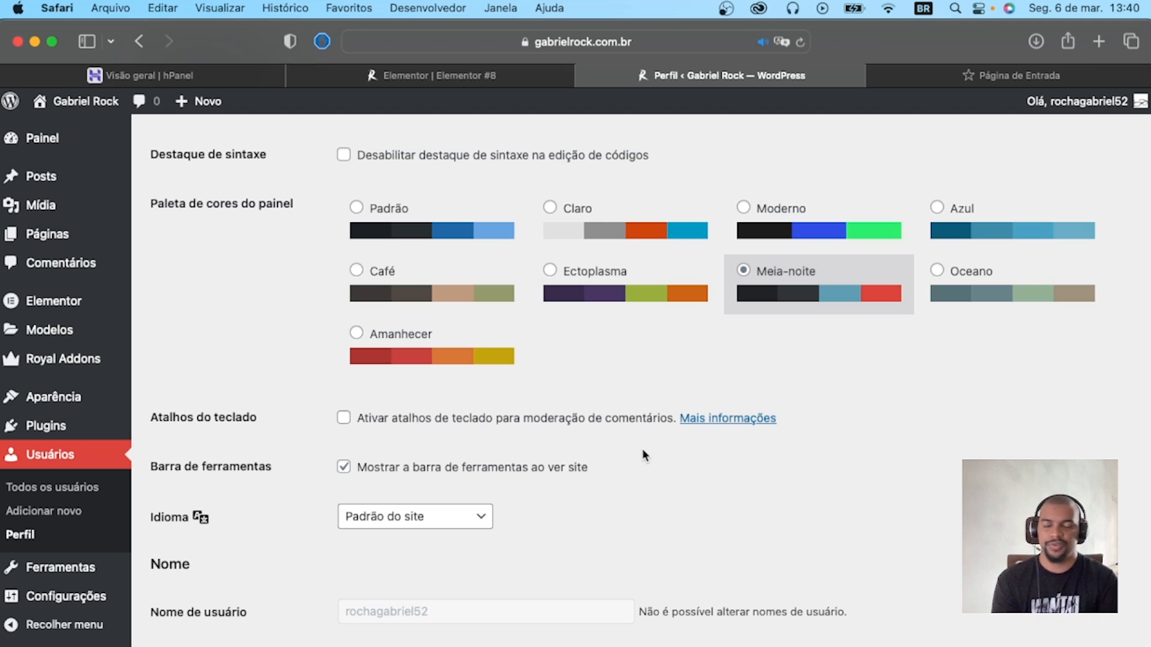
View the Ferramentas page and the site's general settings with its title, description and URL fields.
{"action": "left_click", "coordinate": [54, 572]}
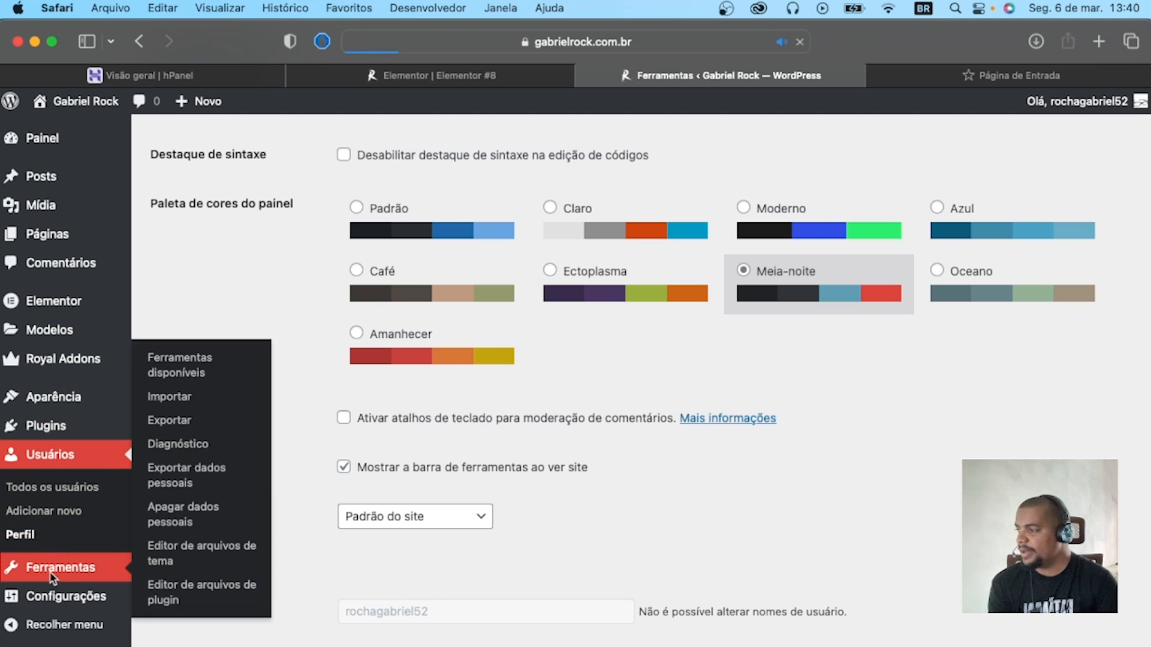
{"action": "scroll", "coordinate": [339, 466], "scroll_direction": "down", "scroll_amount": 5}
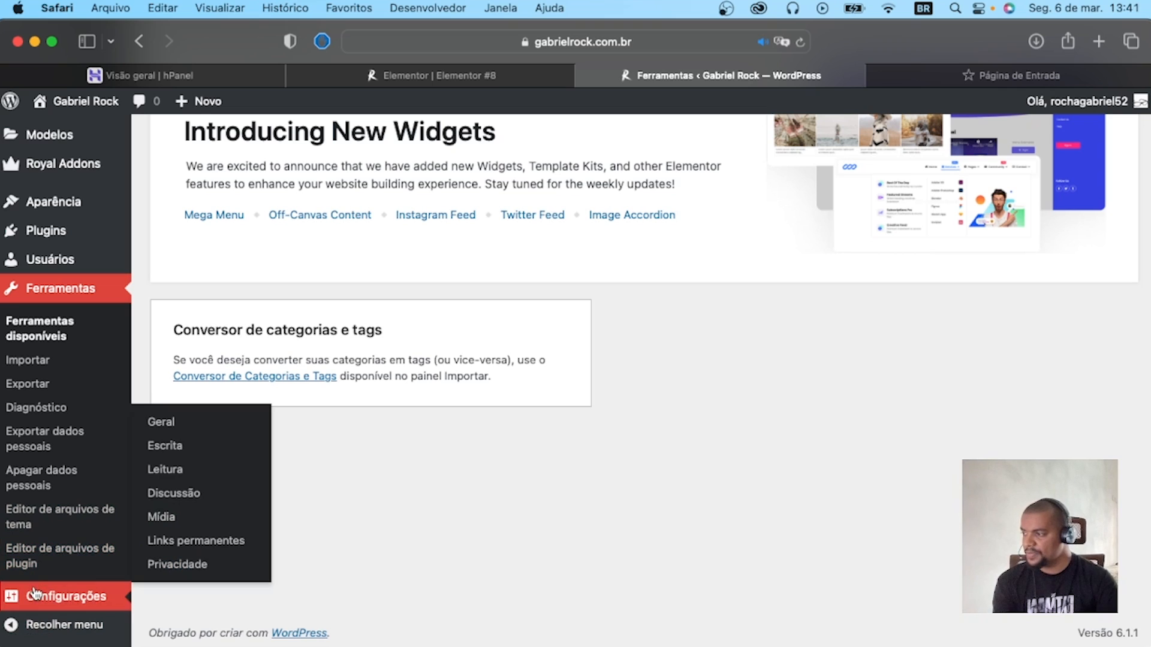
{"action": "left_click", "coordinate": [66, 596]}
{"action": "scroll", "coordinate": [89, 552], "scroll_direction": "down", "scroll_amount": 5}
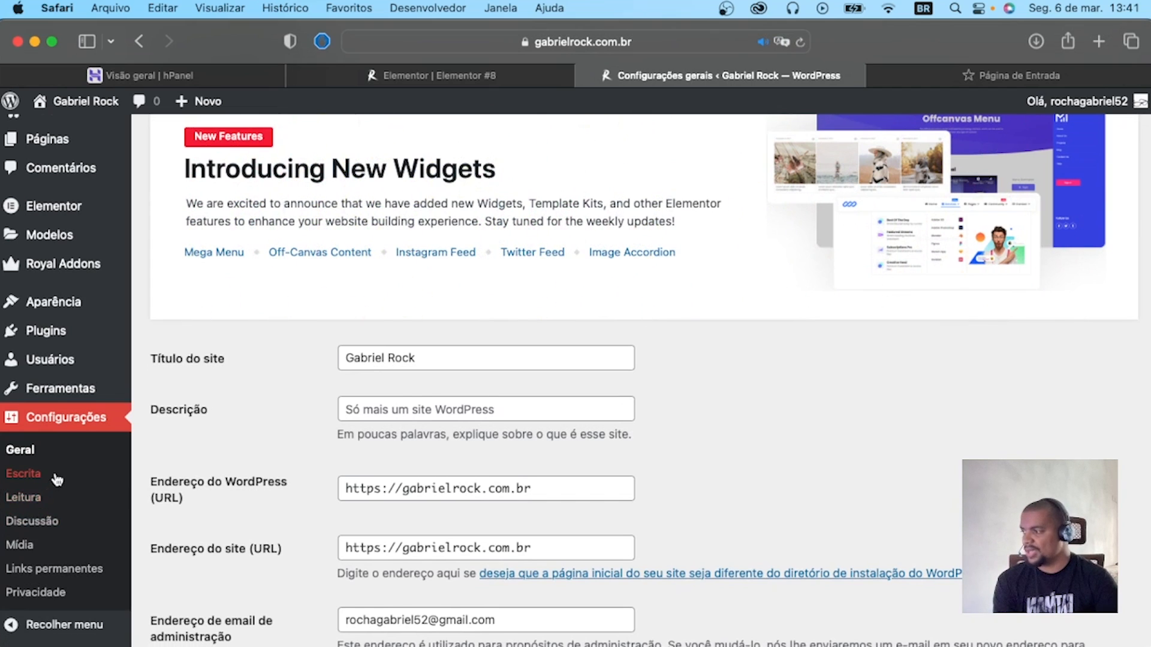
{"action": "scroll", "coordinate": [48, 498], "scroll_direction": "down", "scroll_amount": 1}
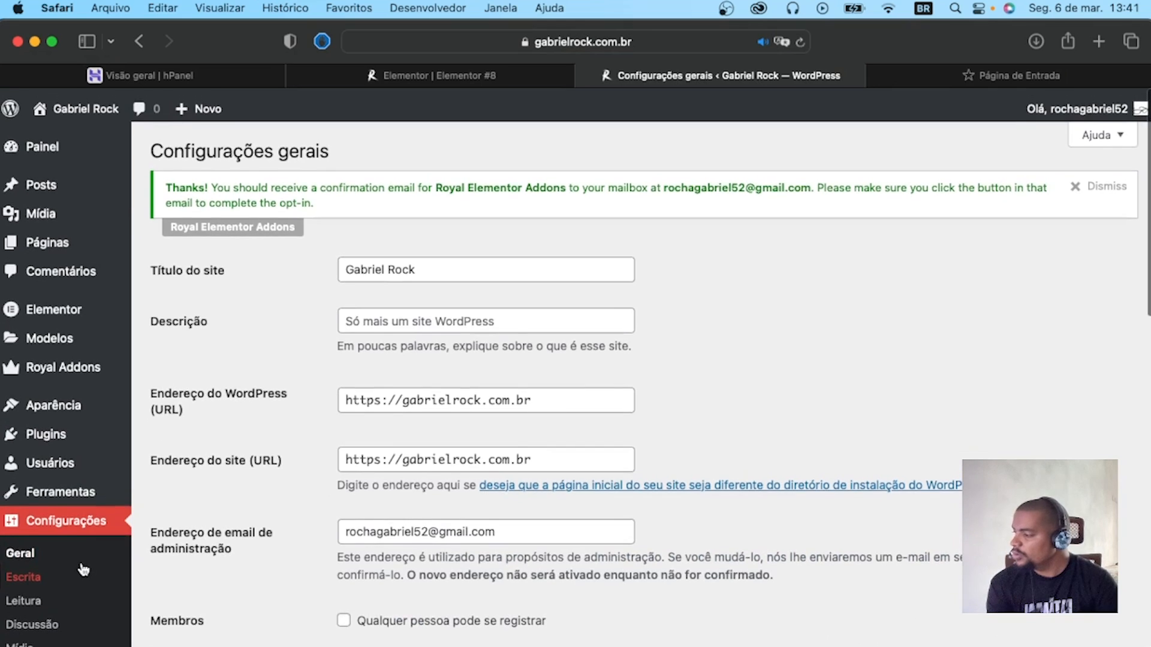
{"action": "scroll", "coordinate": [78, 566], "scroll_direction": "down", "scroll_amount": 12}
Open the permalink settings and choose Nome do post as the site's permalink structure.
{"action": "left_click", "coordinate": [60, 575]}
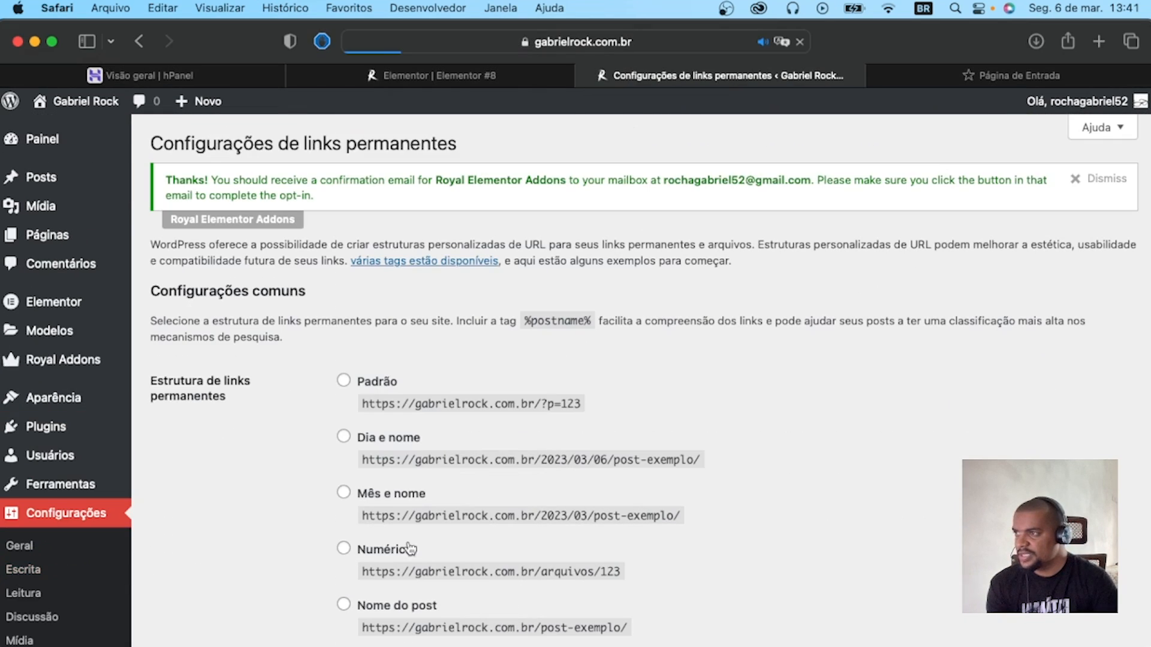
{"action": "scroll", "coordinate": [466, 530], "scroll_direction": "down", "scroll_amount": 10}
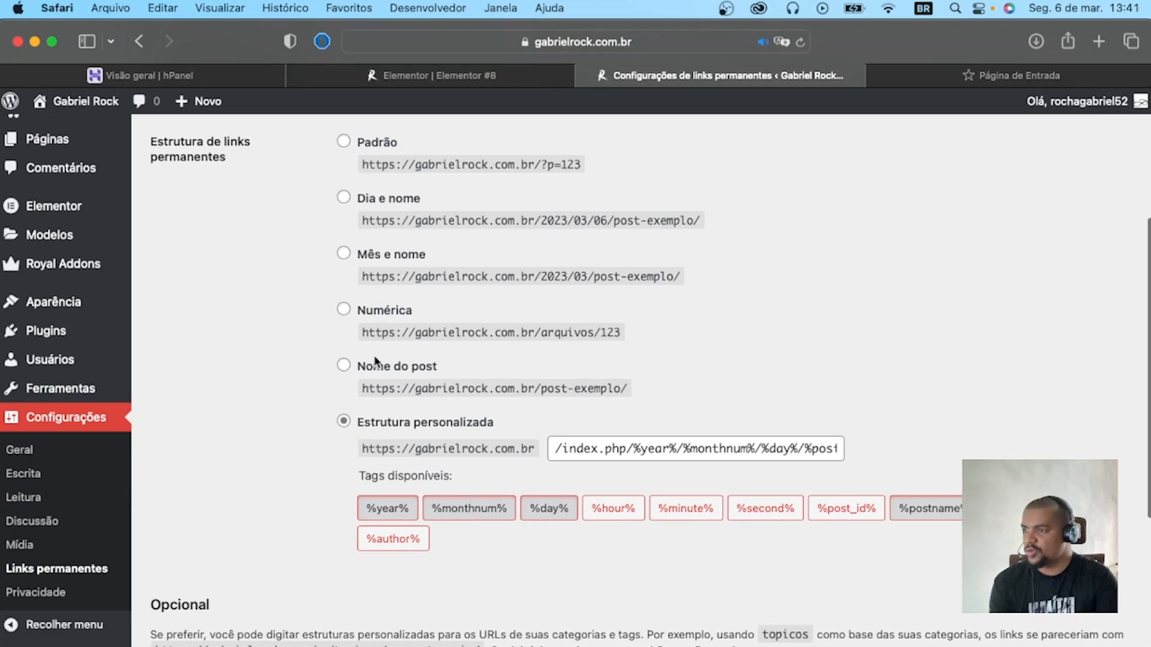
{"action": "left_click", "coordinate": [342, 367]}
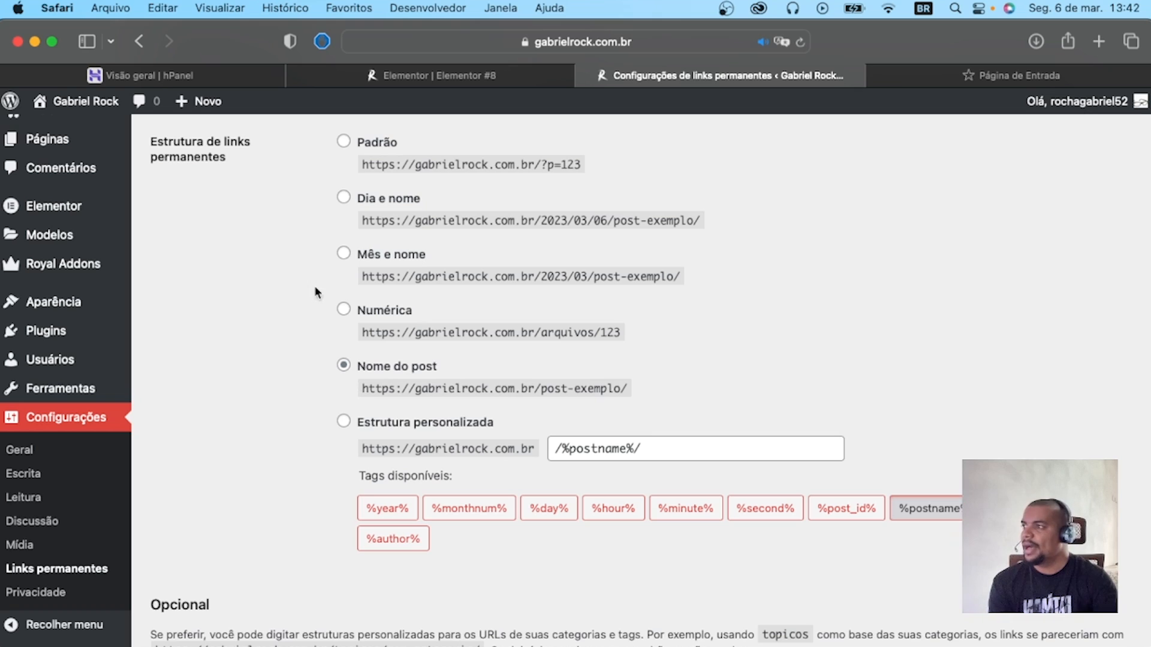
{"action": "scroll", "coordinate": [372, 257], "scroll_direction": "down", "scroll_amount": 2}
{"action": "scroll", "coordinate": [363, 263], "scroll_direction": "up", "scroll_amount": 2}
{"action": "scroll", "coordinate": [364, 264], "scroll_direction": "up", "scroll_amount": 1}
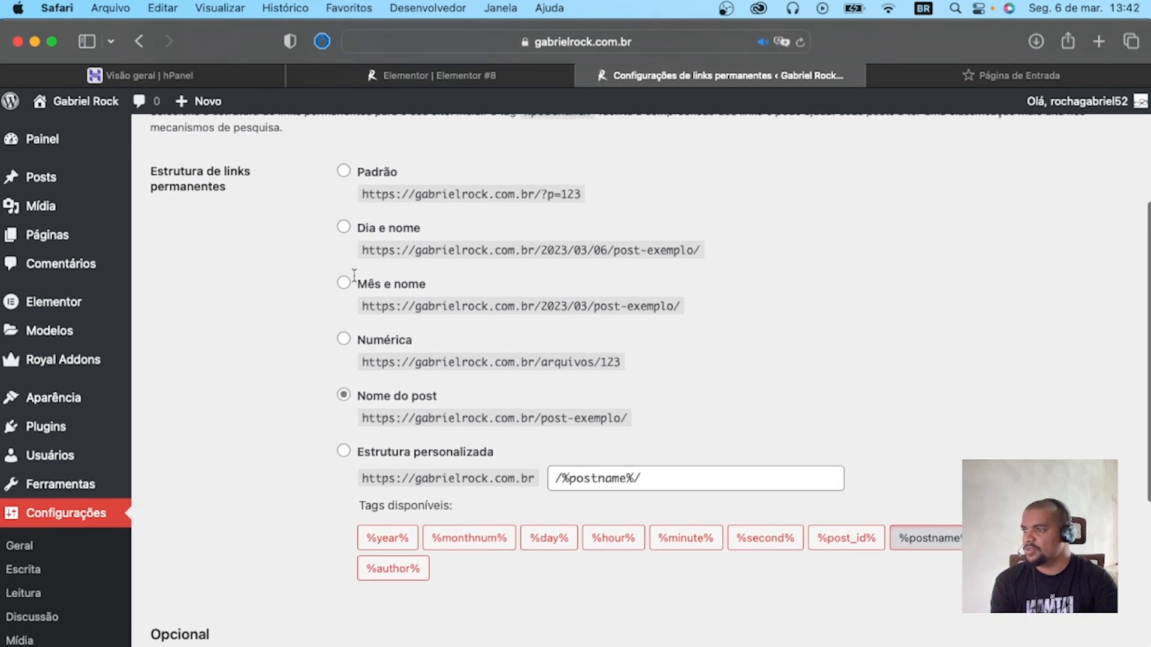